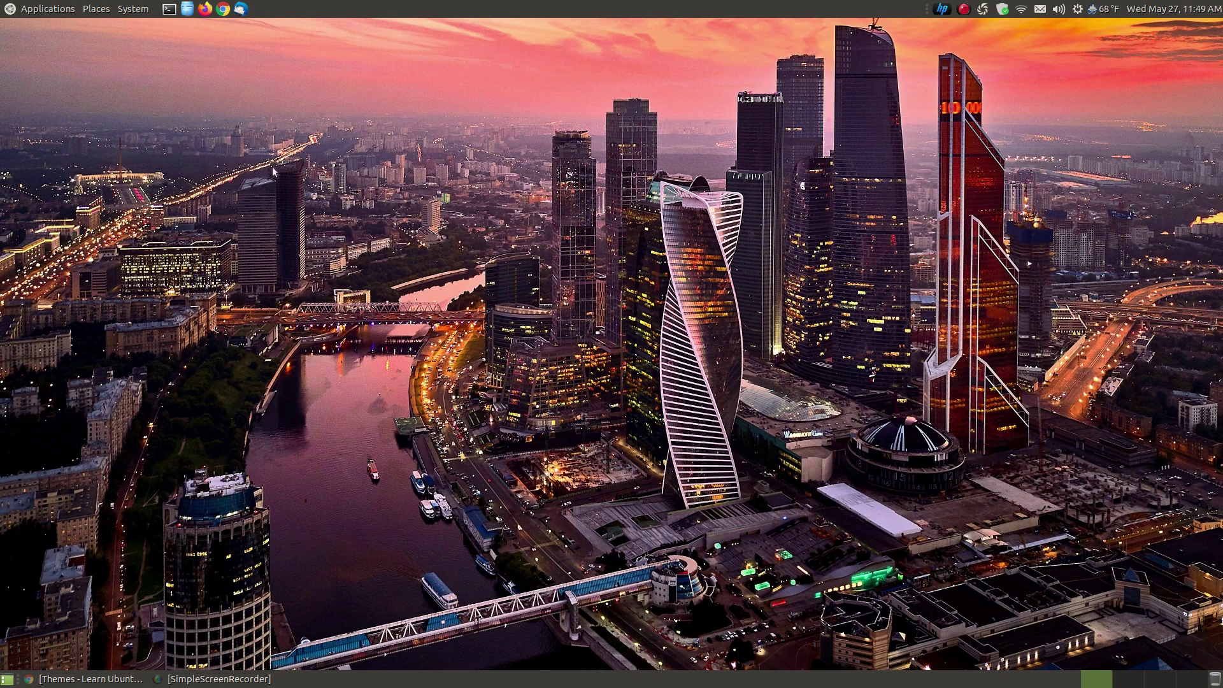
Open the home folder in the file manager to view the current desktop theme, and close the window
click(57, 9)
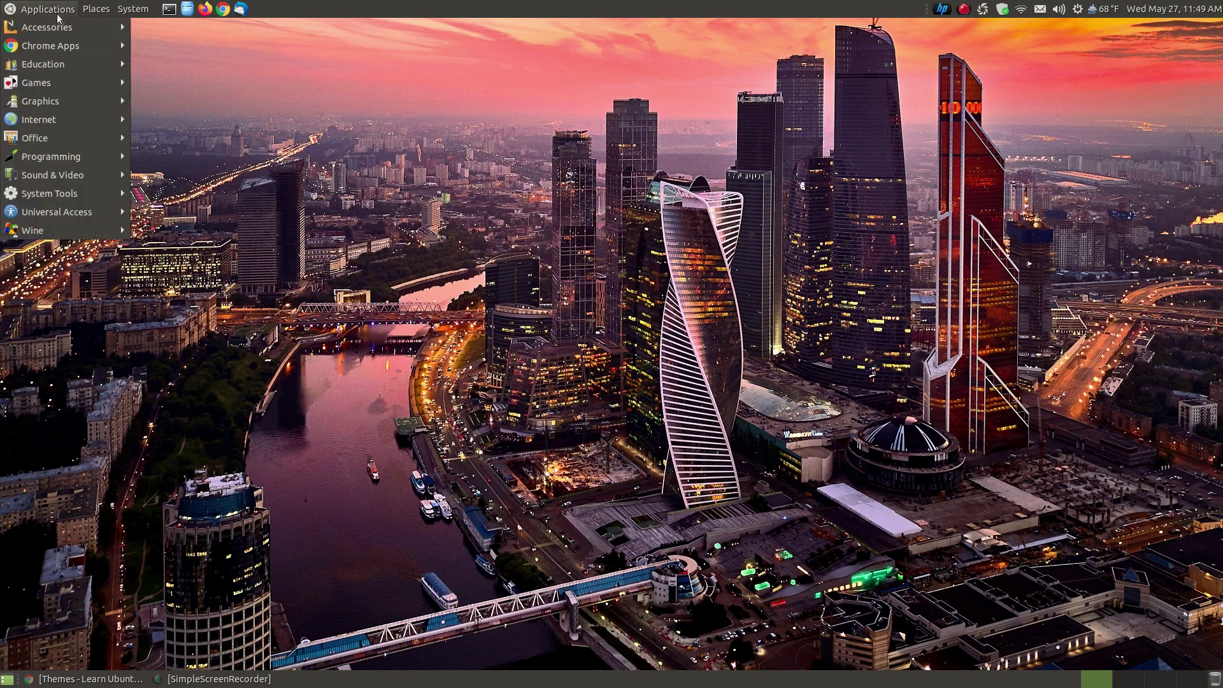
click(237, 169)
click(188, 14)
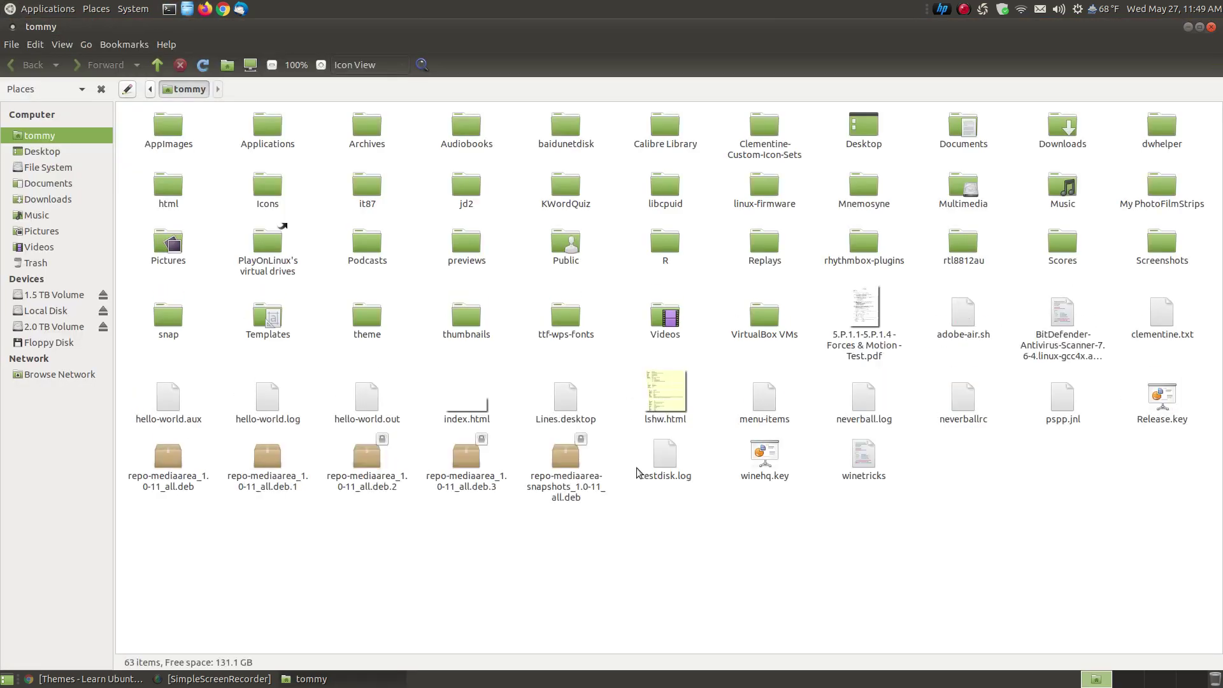
click(1212, 27)
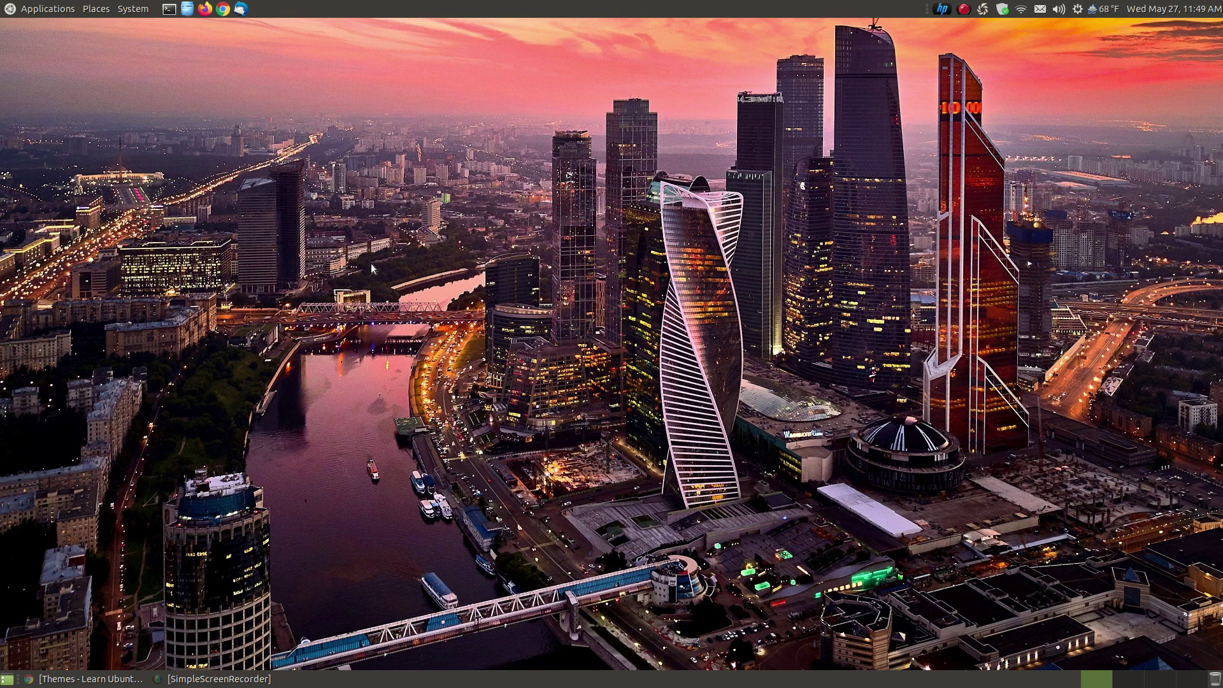
Switch to the browser window with the Learn Ubuntu MATE Themes page and go to the start of the article
click(86, 677)
drag(1218, 126, 1218, 140)
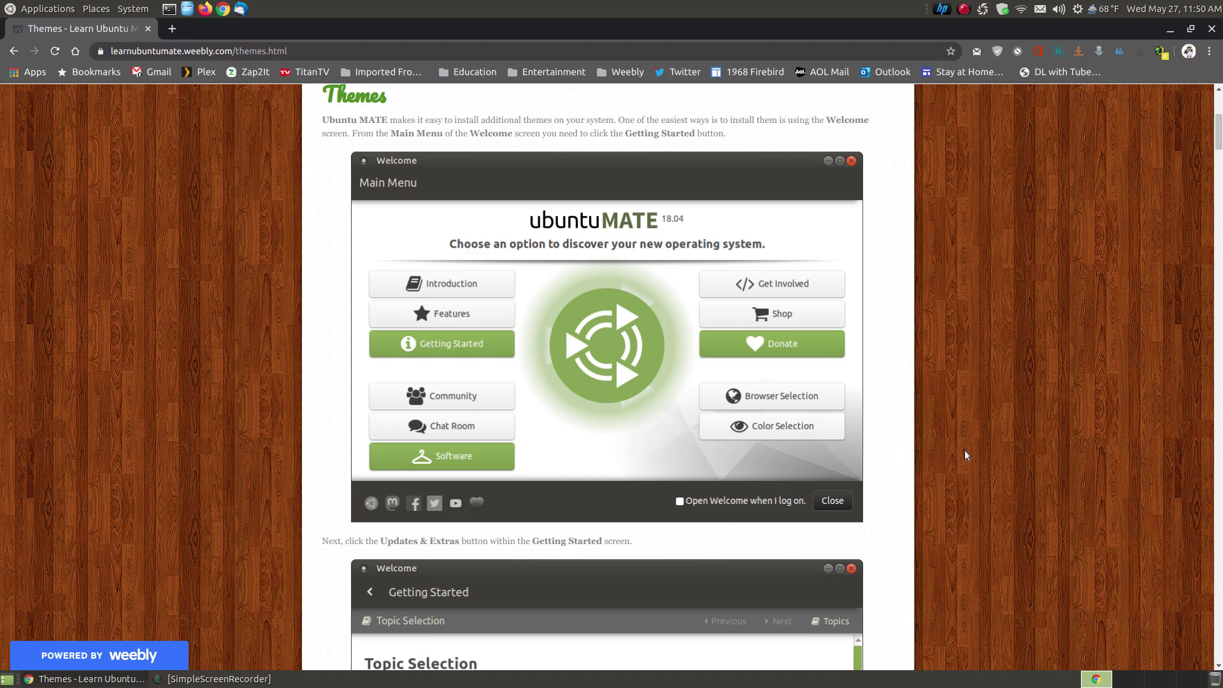
key(alt+F1)
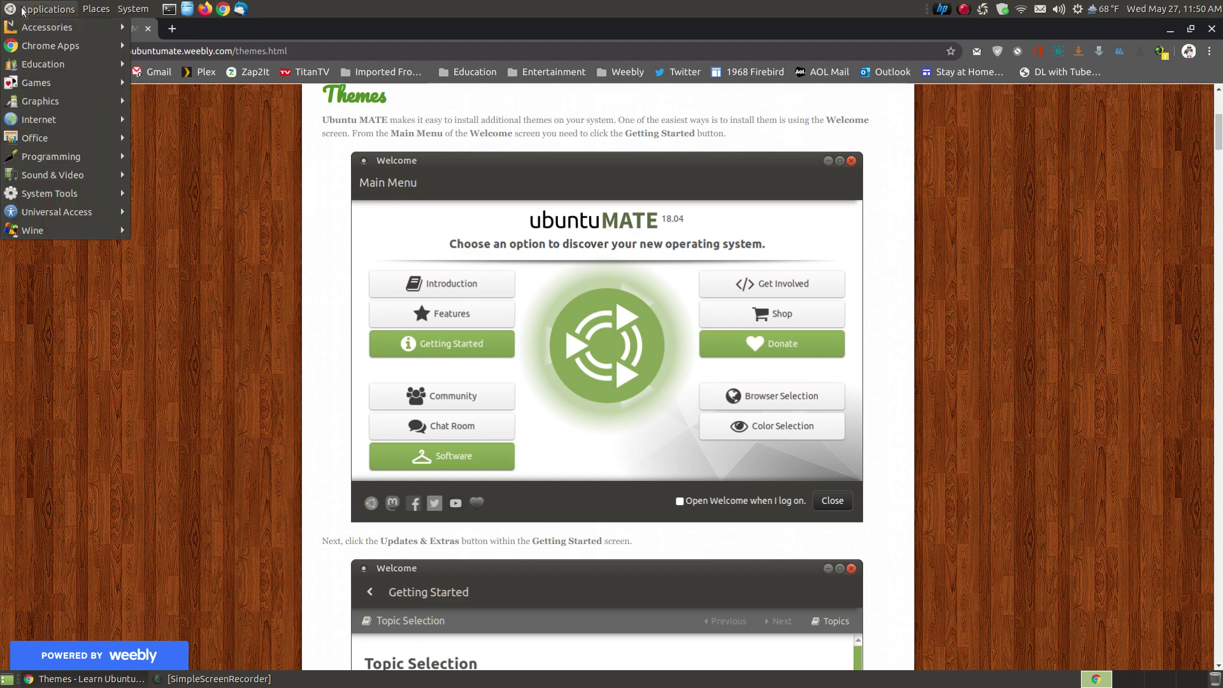
key(Left)
key(Escape)
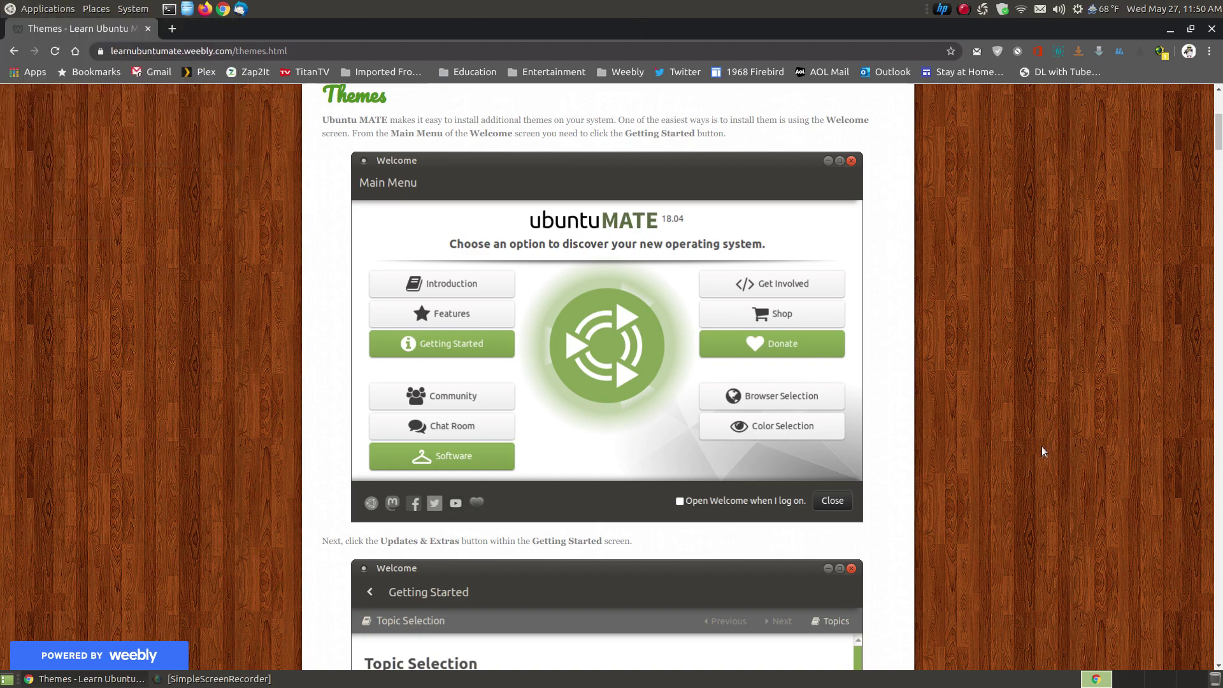
Read the instructions for installing Additional Themes through Getting Started and Updates & Extras in the Welcome application, including the Change Appearance option
scroll(1042, 448, down, 2)
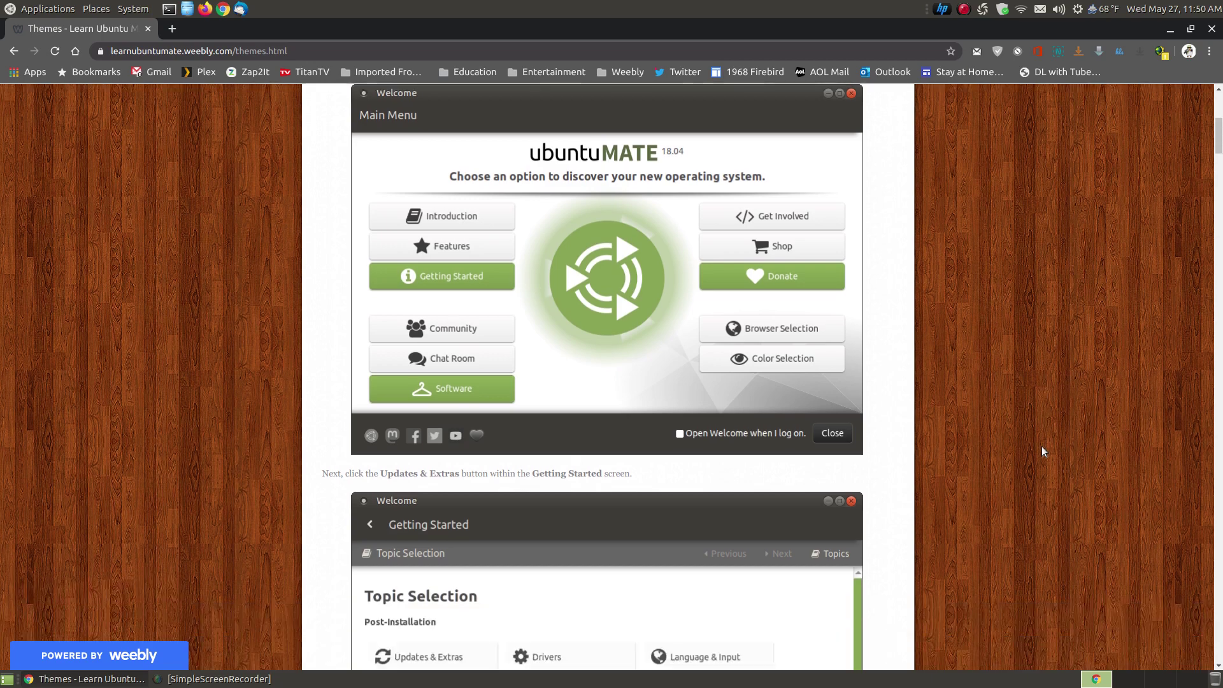
scroll(1043, 448, down, 5)
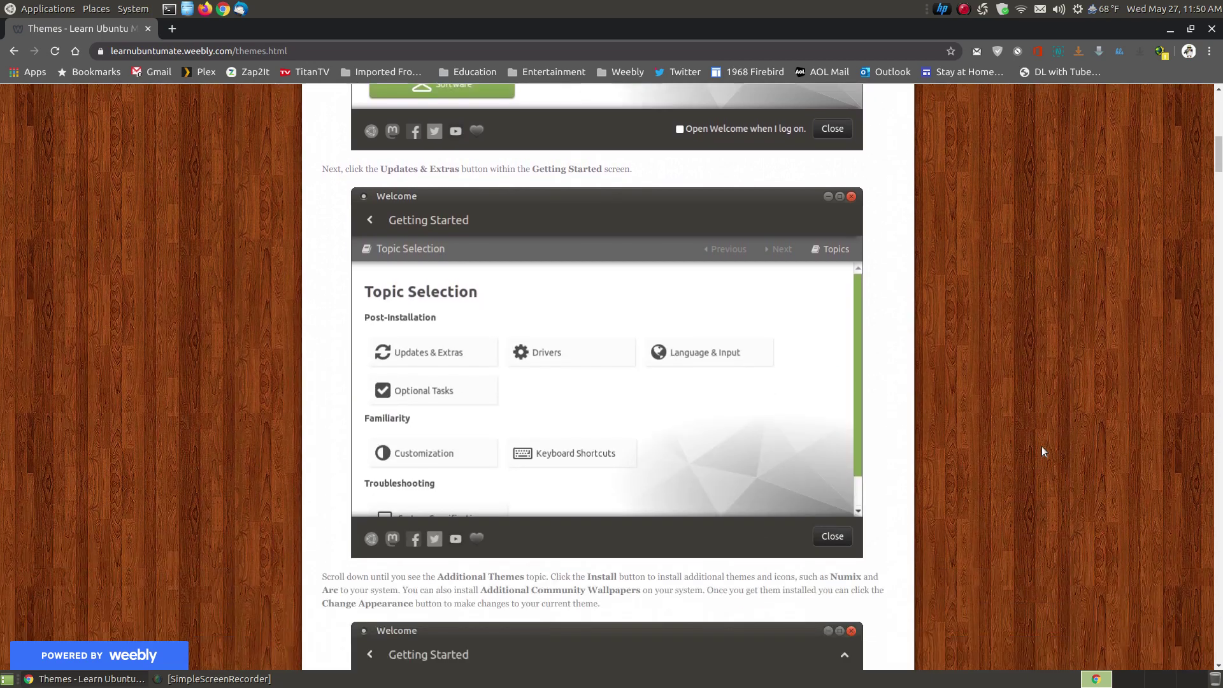
scroll(1043, 452, down, 2)
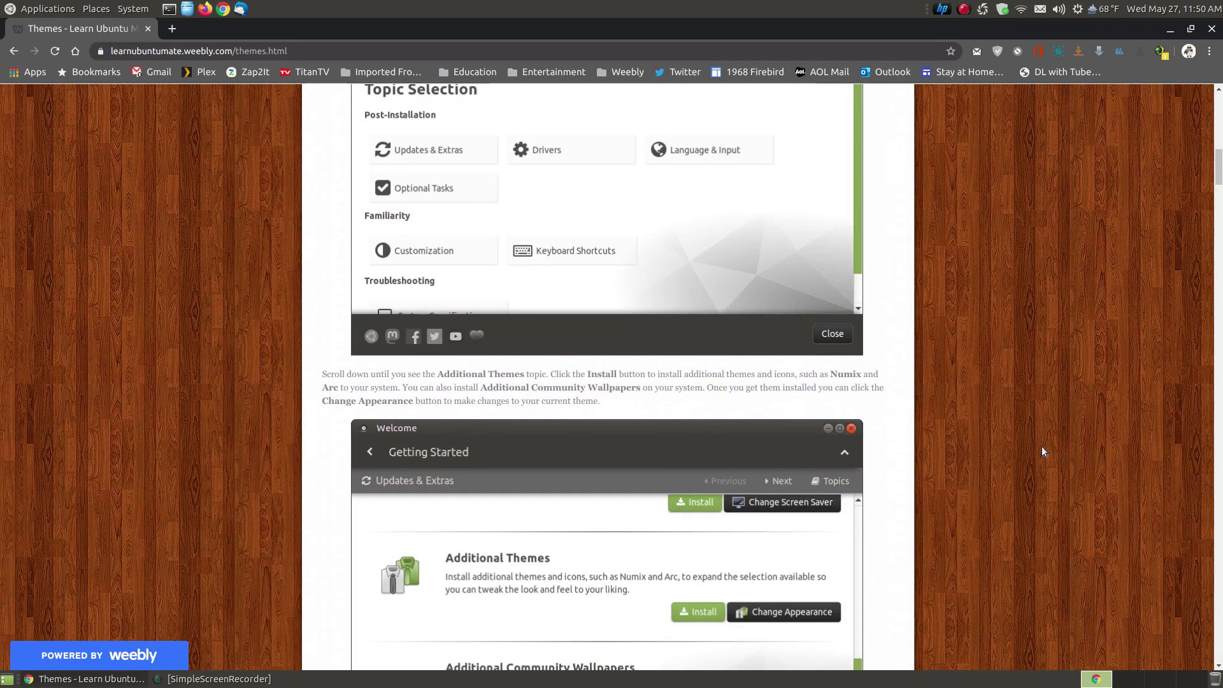
scroll(1042, 446, up, 2)
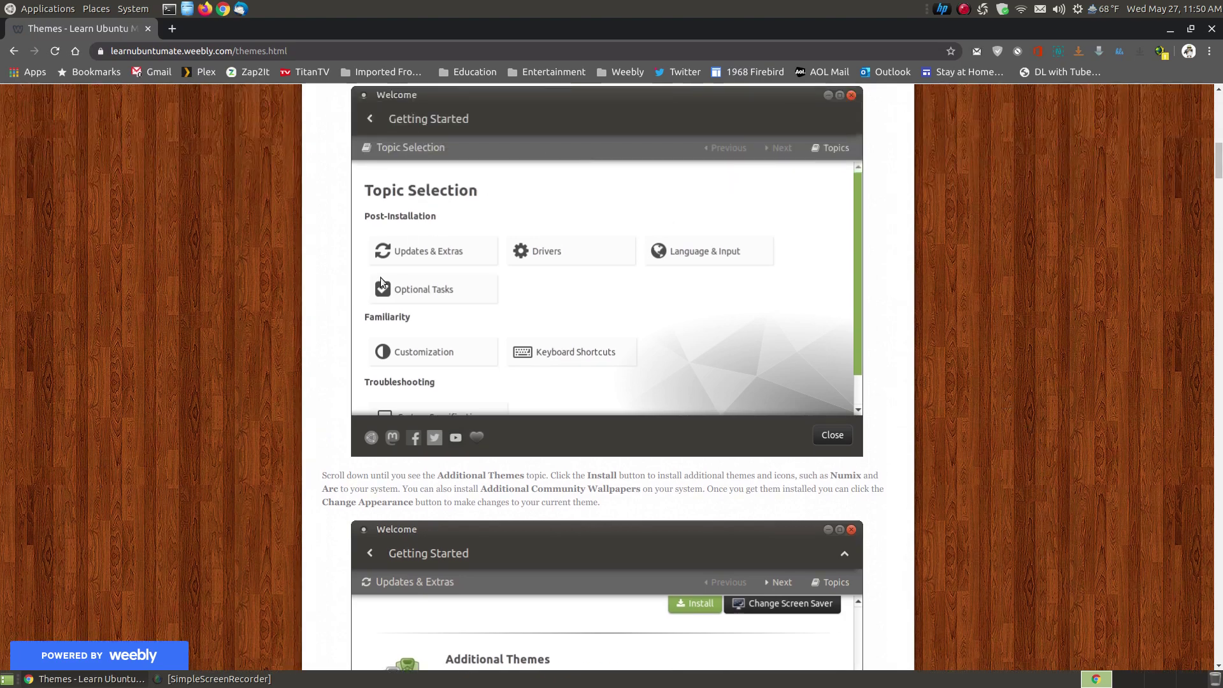
scroll(652, 254, up, 4)
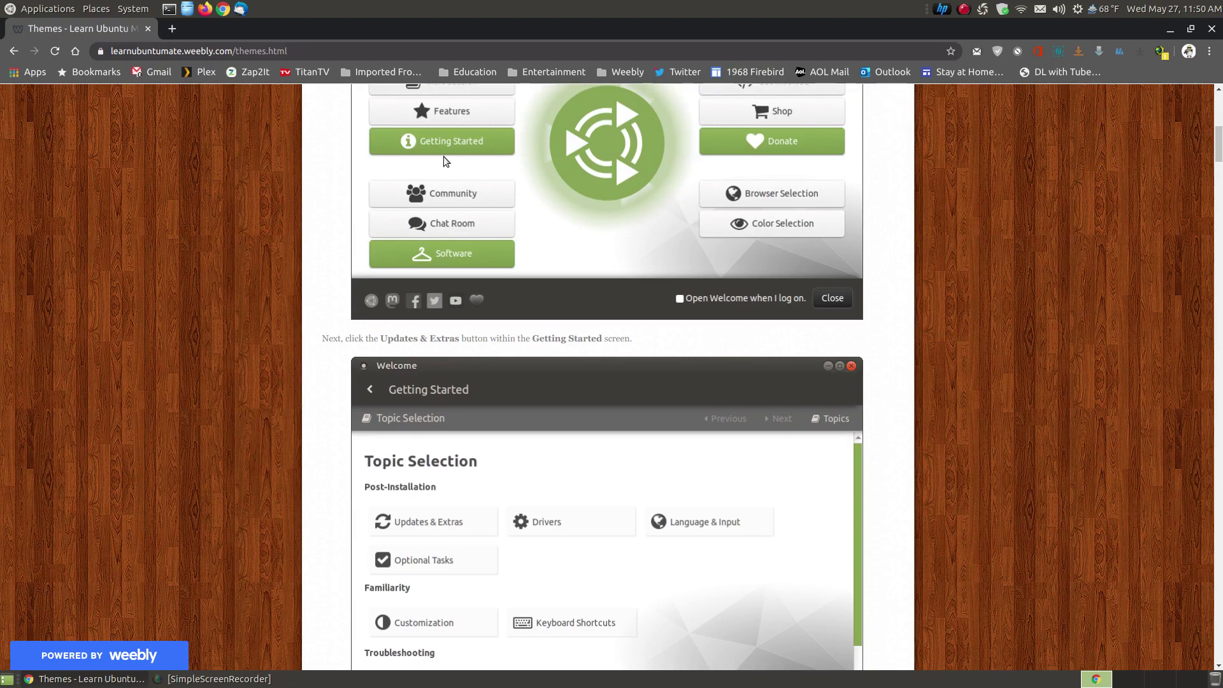
scroll(564, 583, down, 2)
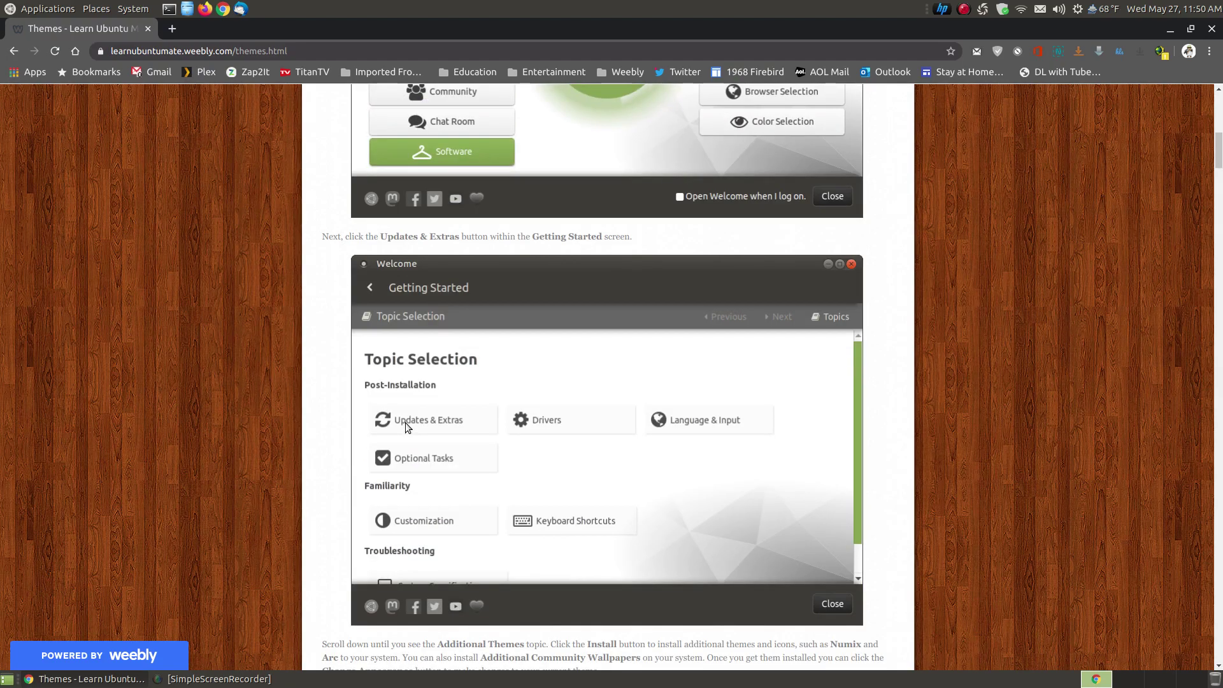
scroll(1061, 418, down, 10)
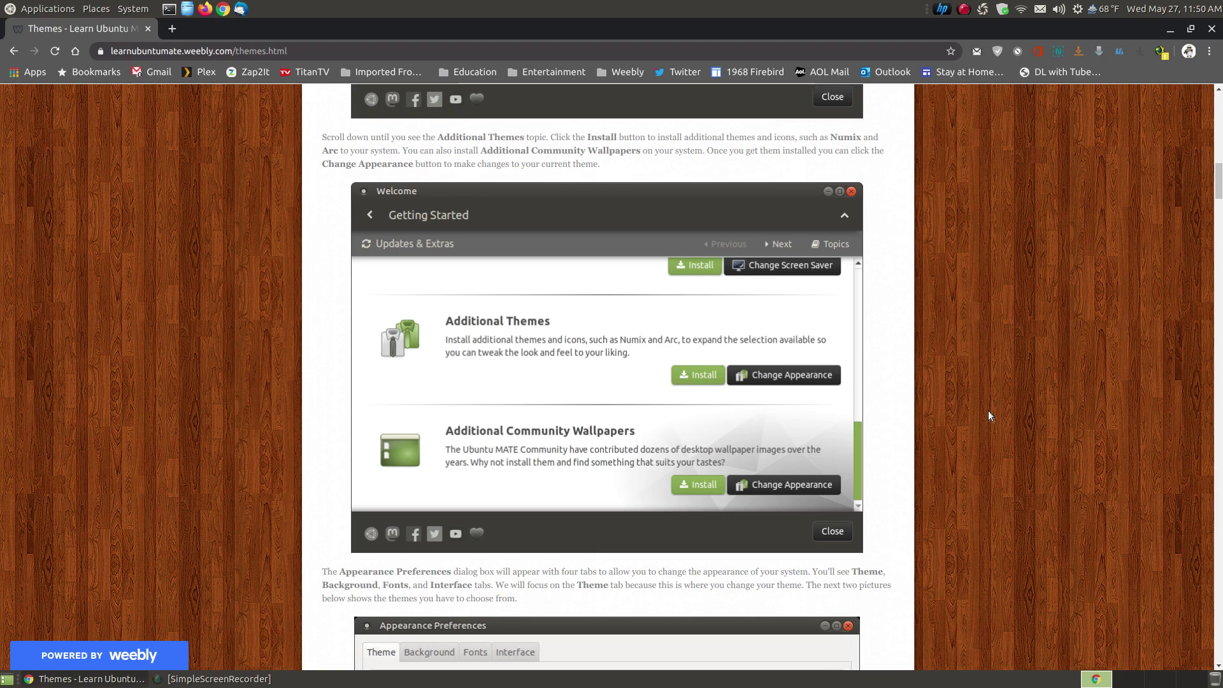
scroll(988, 411, down, 5)
scroll(989, 413, down, 2)
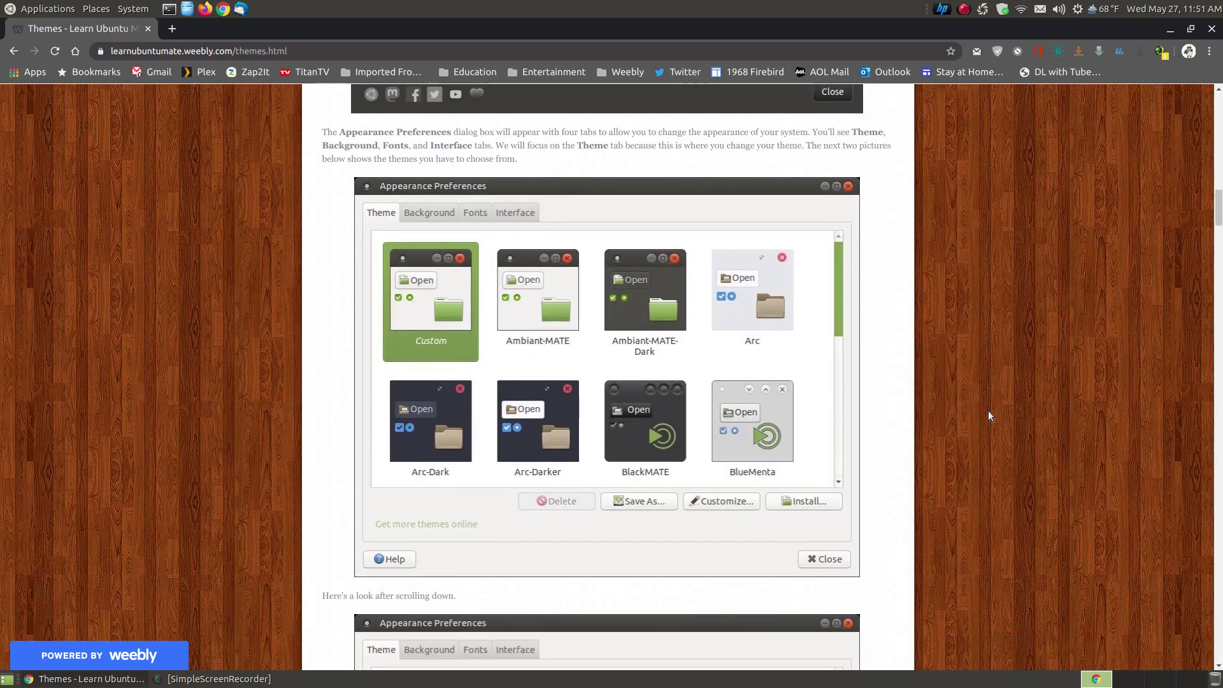
scroll(875, 345, up, 1)
scroll(873, 341, up, 5)
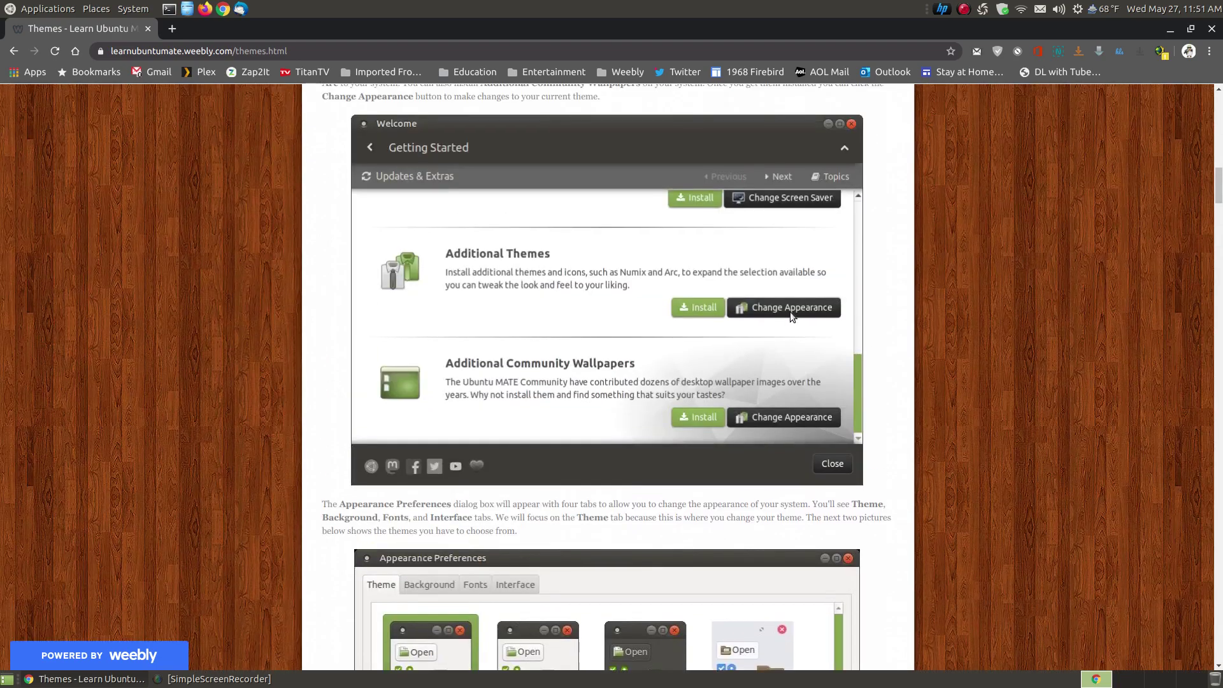
Look through the pictures of the themes available in Appearance Preferences, down to the end of the theme list
scroll(984, 468, down, 5)
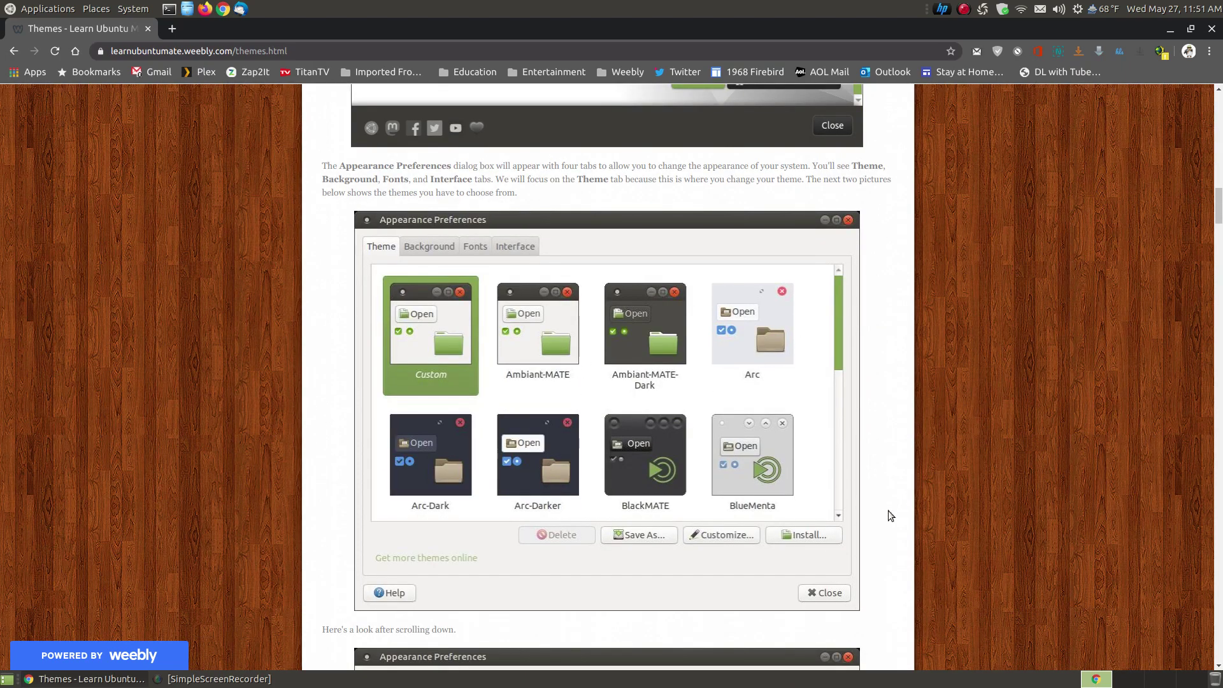
scroll(964, 451, down, 7)
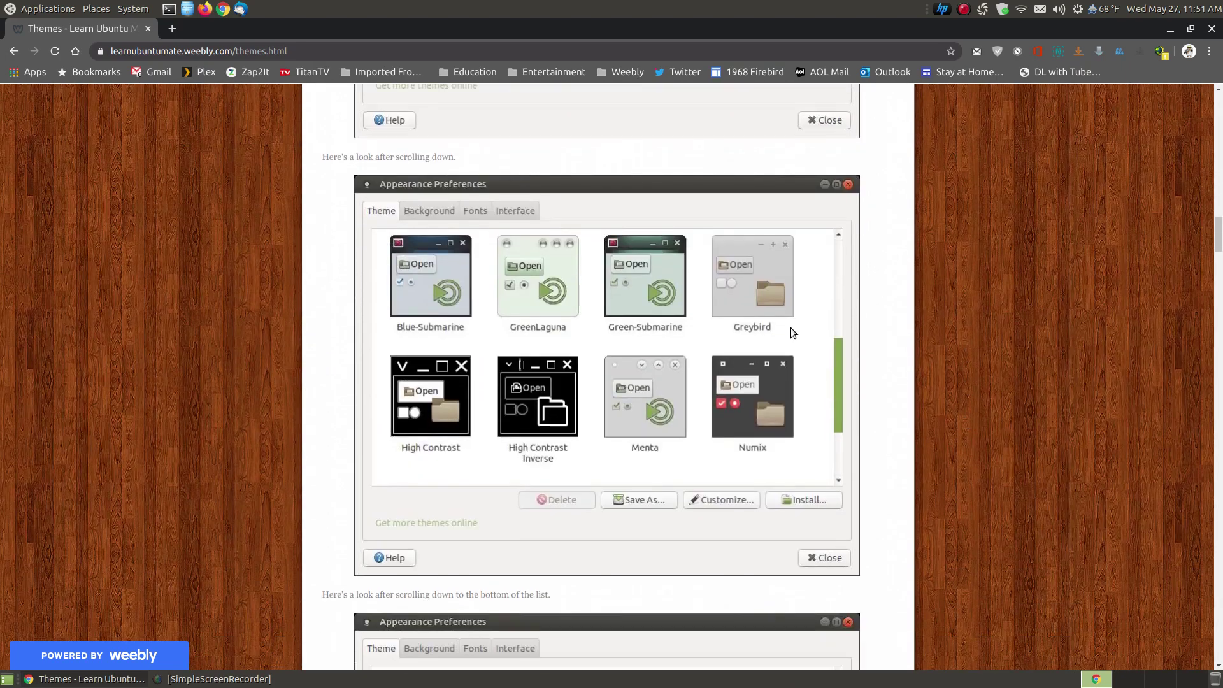
scroll(968, 464, down, 5)
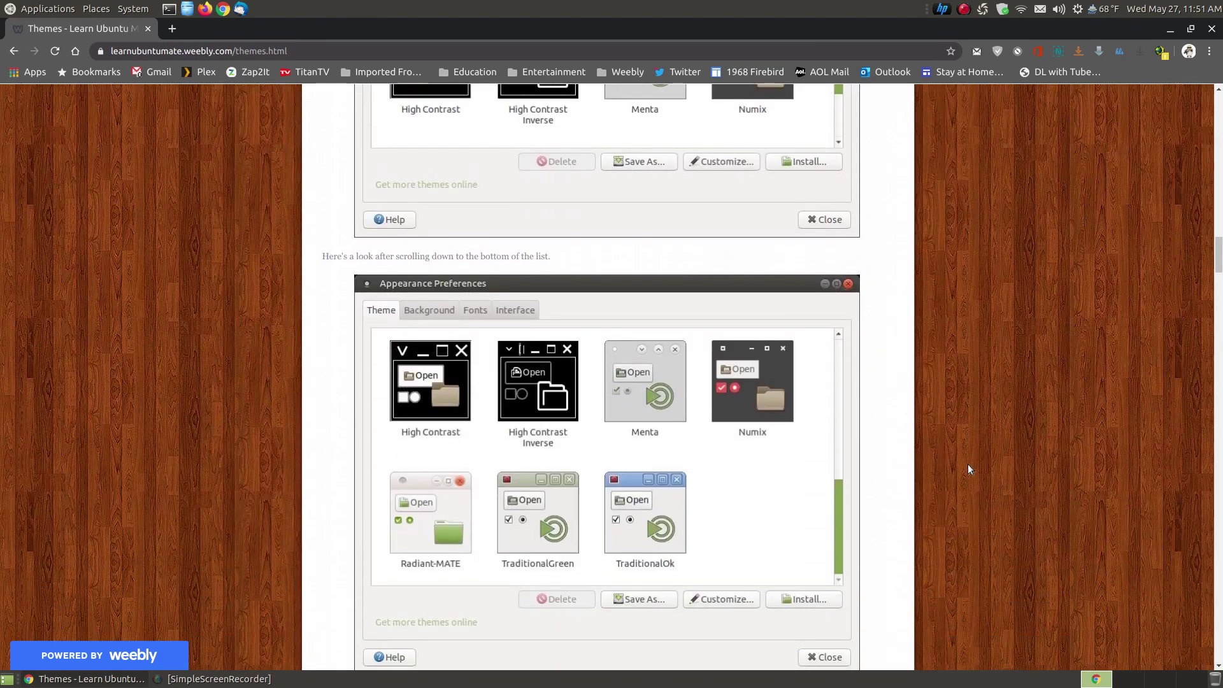
Examine the example desktops for the Ambiant-MATE-Dark, Arc, Arc-Dark, Black-MATE, Numix and TraditionalOK themes
scroll(968, 466, down, 7)
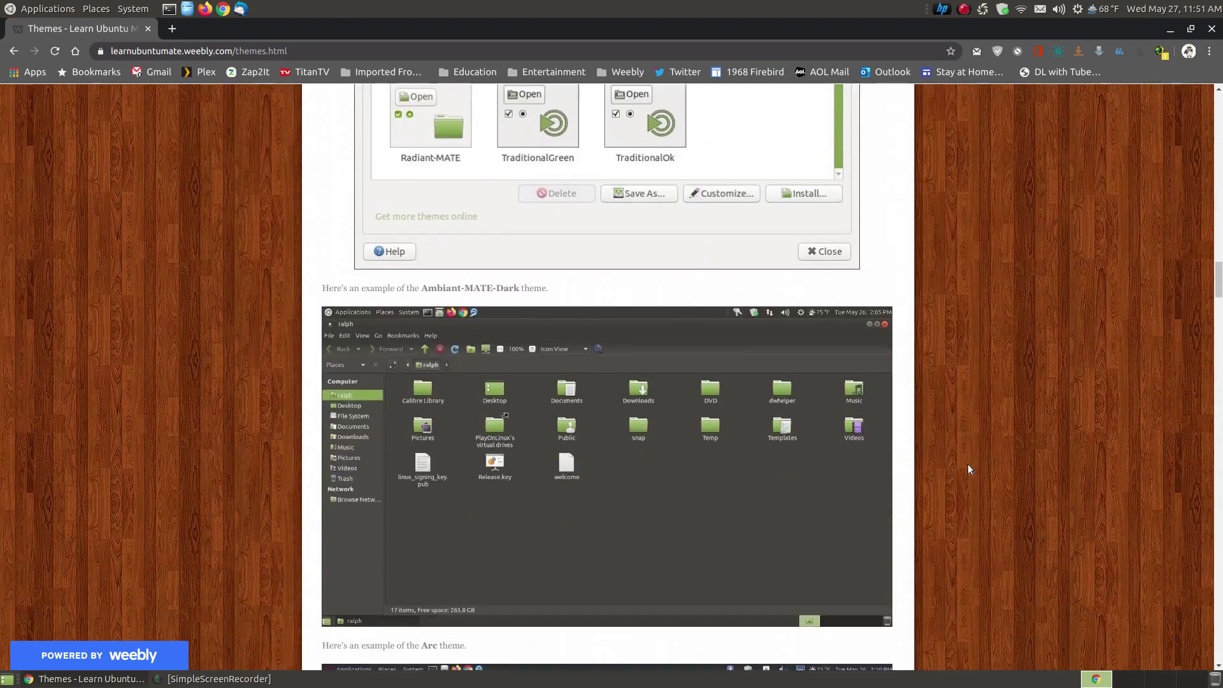
scroll(968, 470, down, 2)
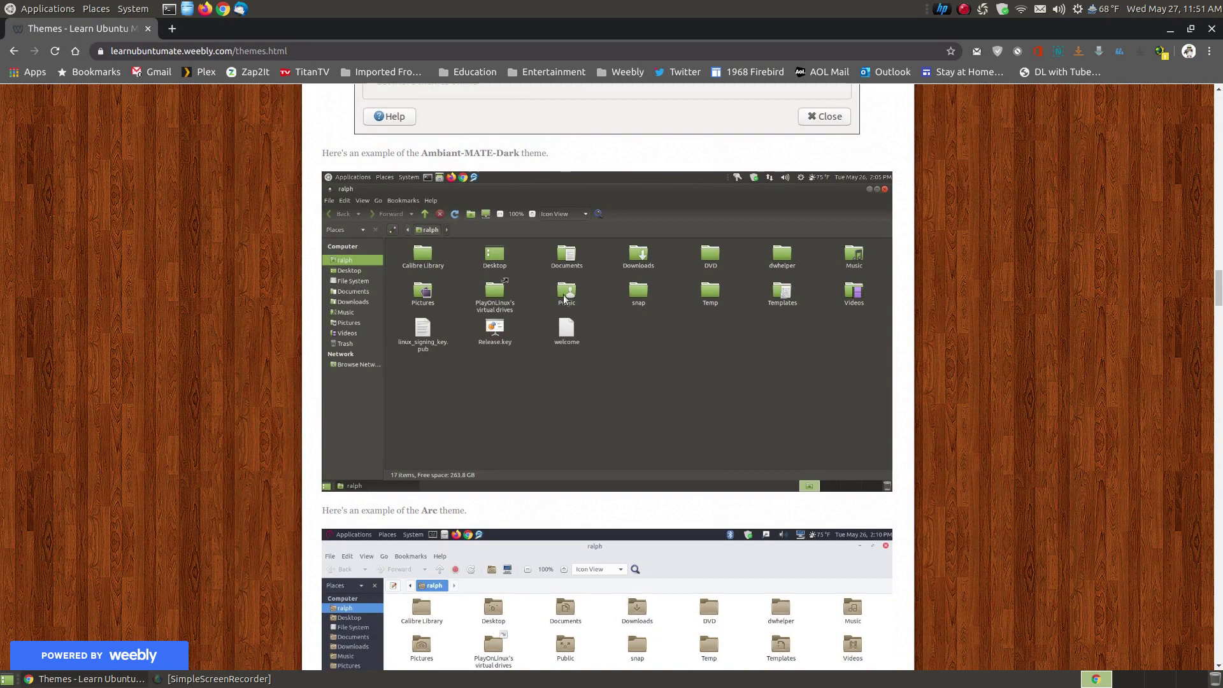
scroll(1030, 432, down, 5)
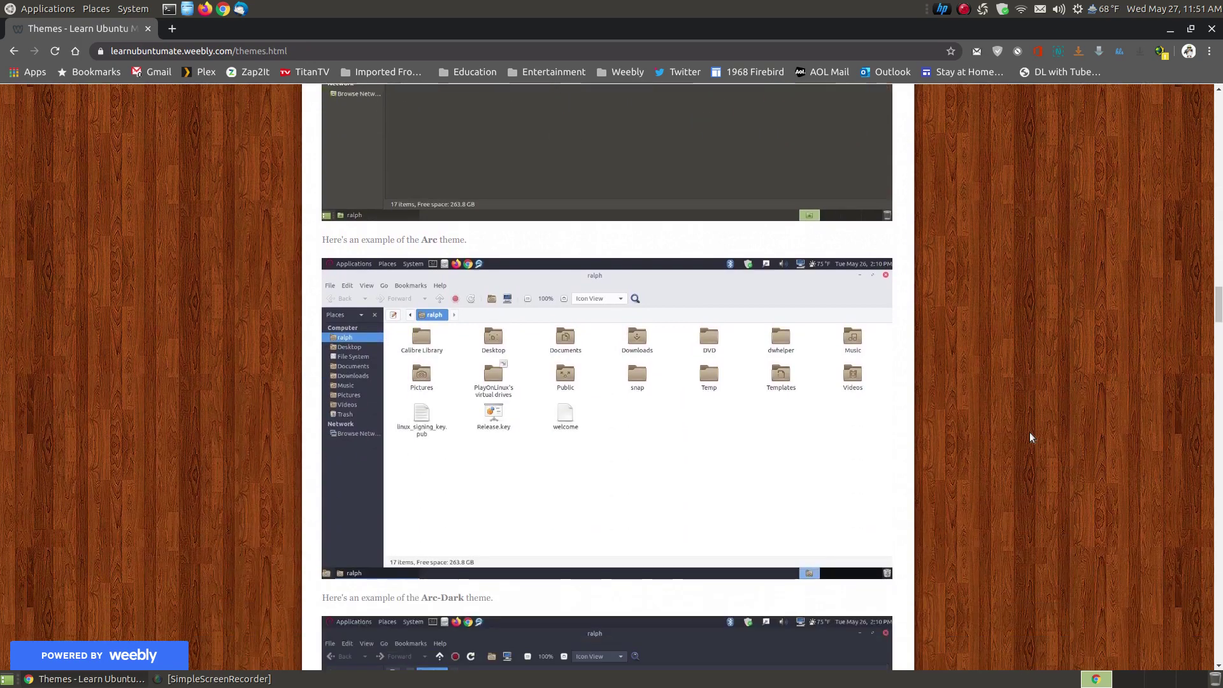
scroll(764, 375, down, 6)
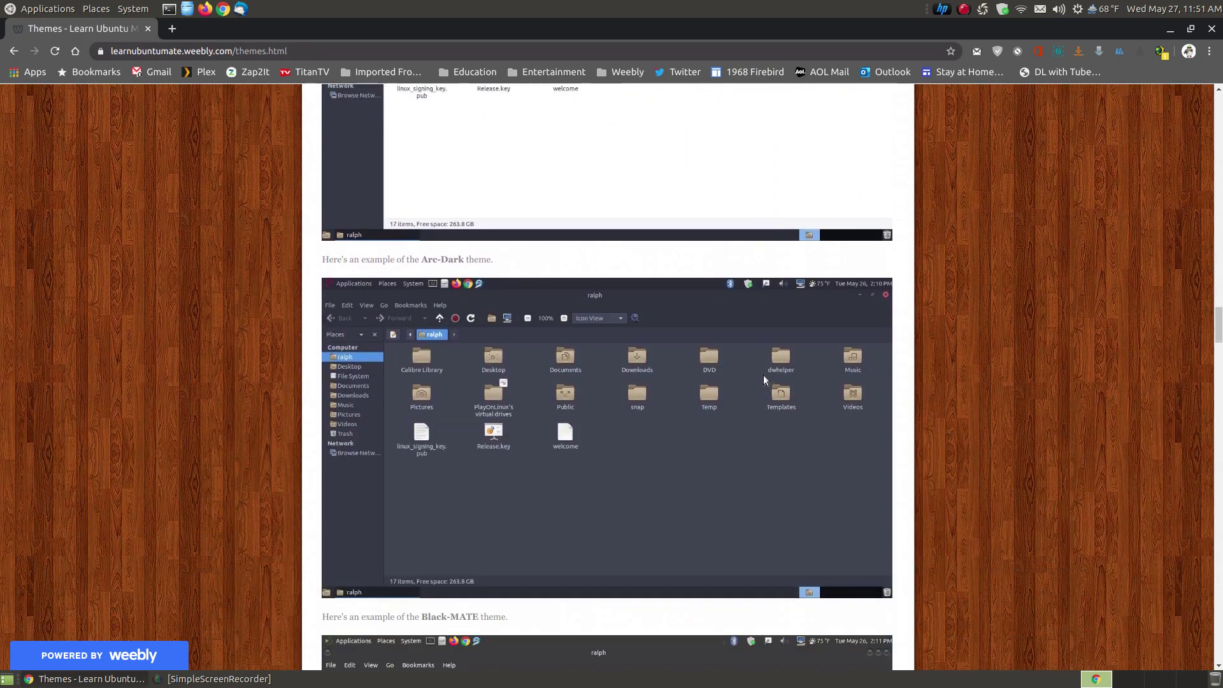
scroll(726, 398, down, 4)
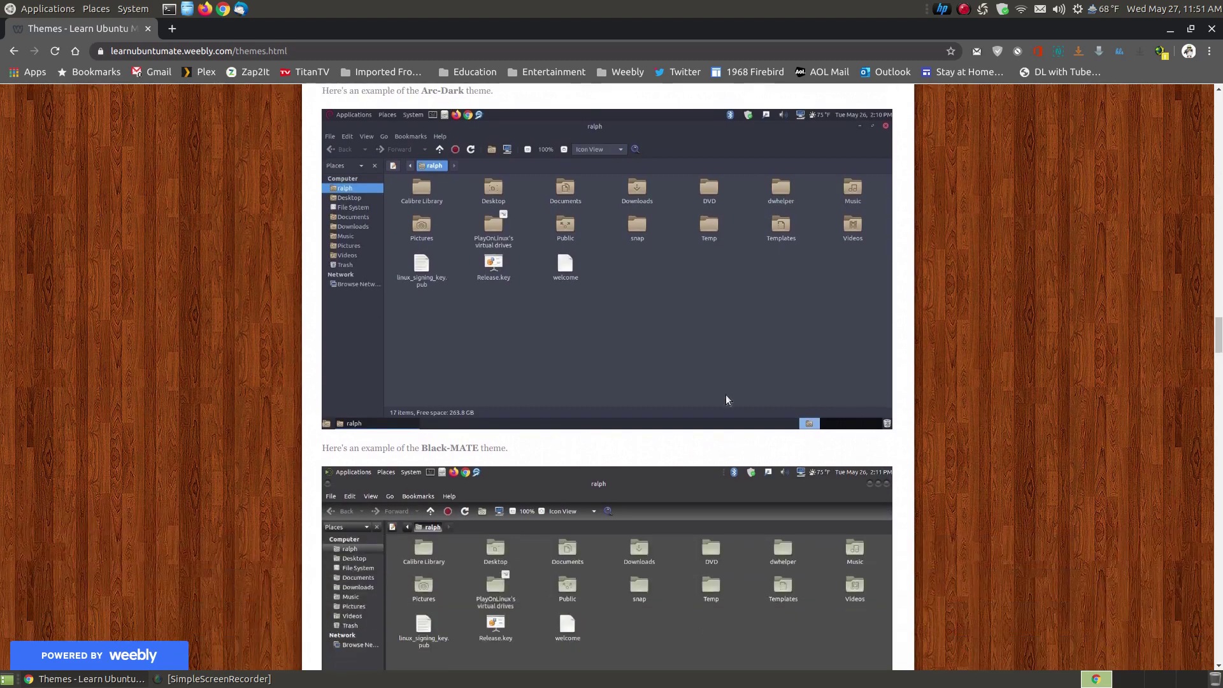
scroll(726, 400, down, 1)
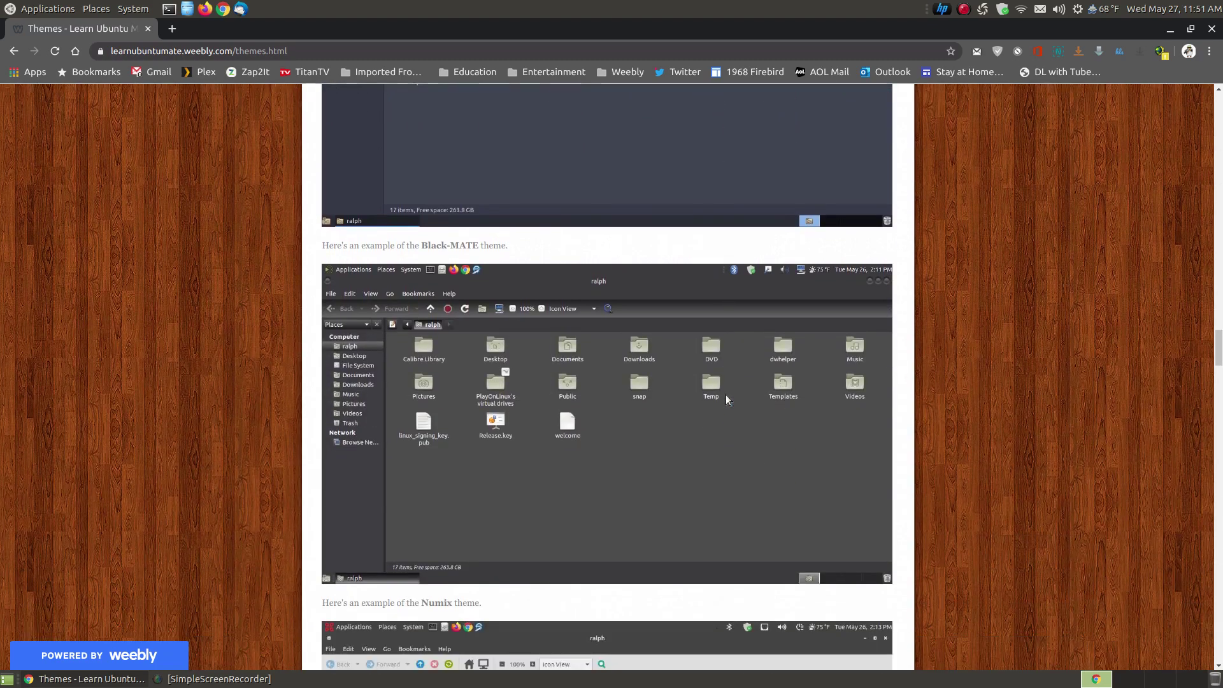
scroll(726, 397, down, 5)
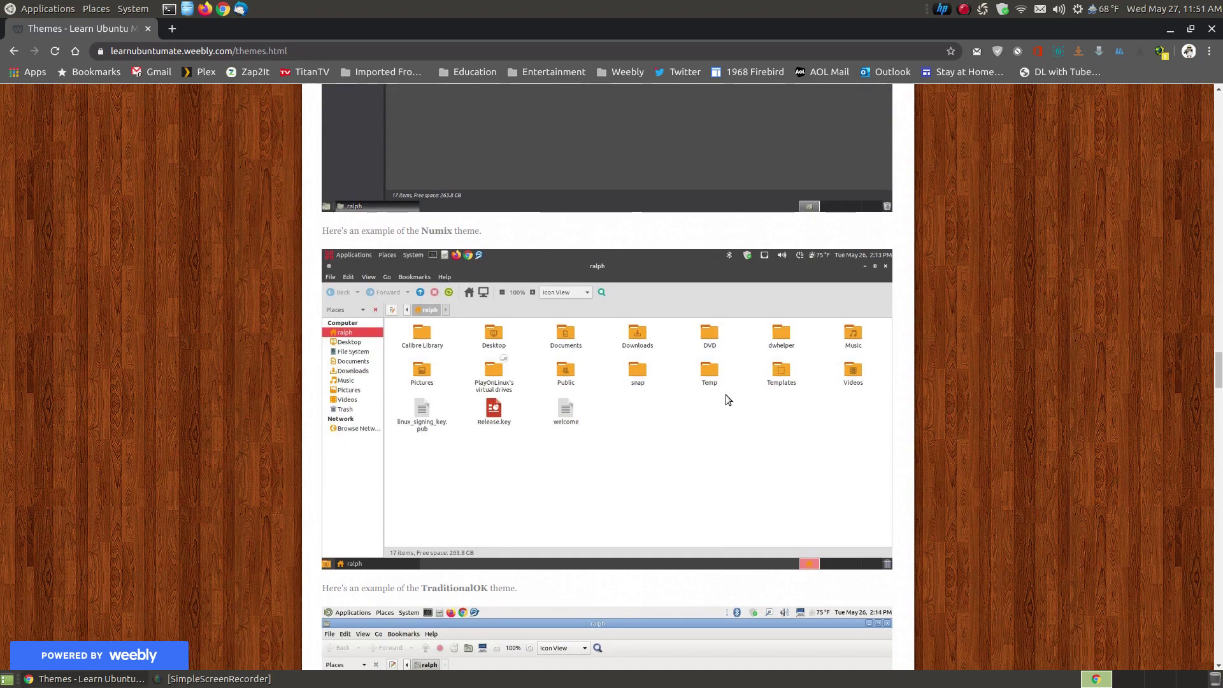
scroll(726, 398, down, 5)
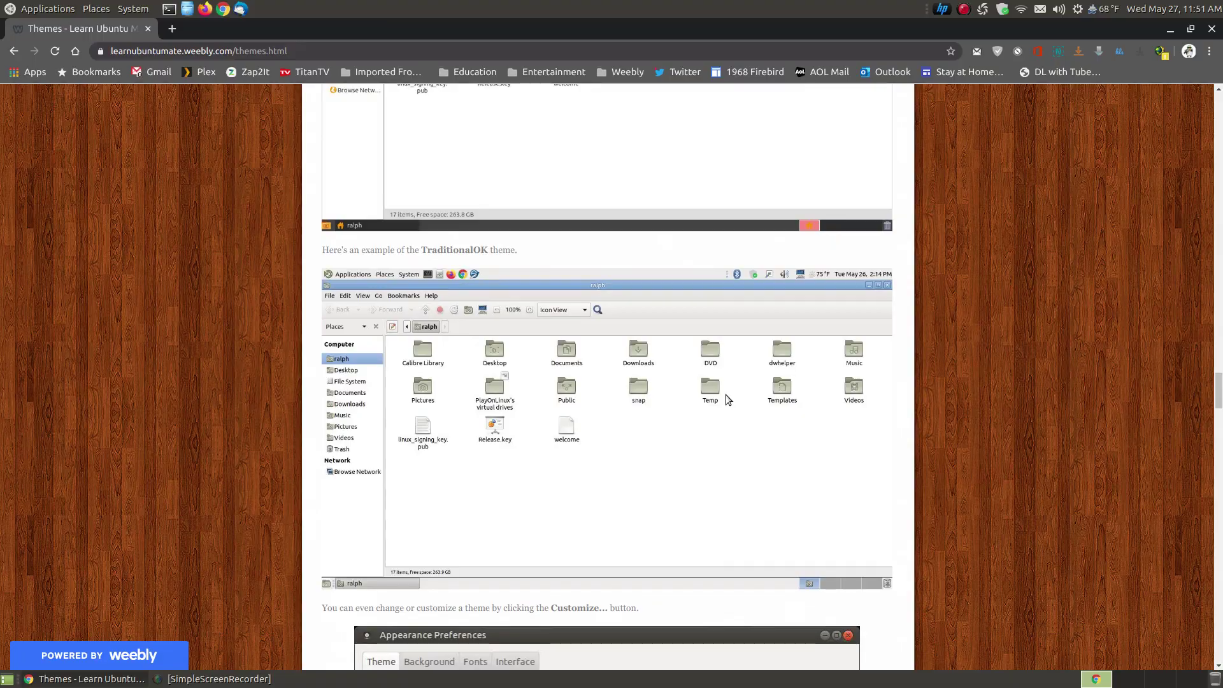
scroll(725, 395, up, 2)
Review the Customize Theme section of the article, covering the Controls, Window Border, Icons and Pointer options
drag(1219, 393, 1220, 431)
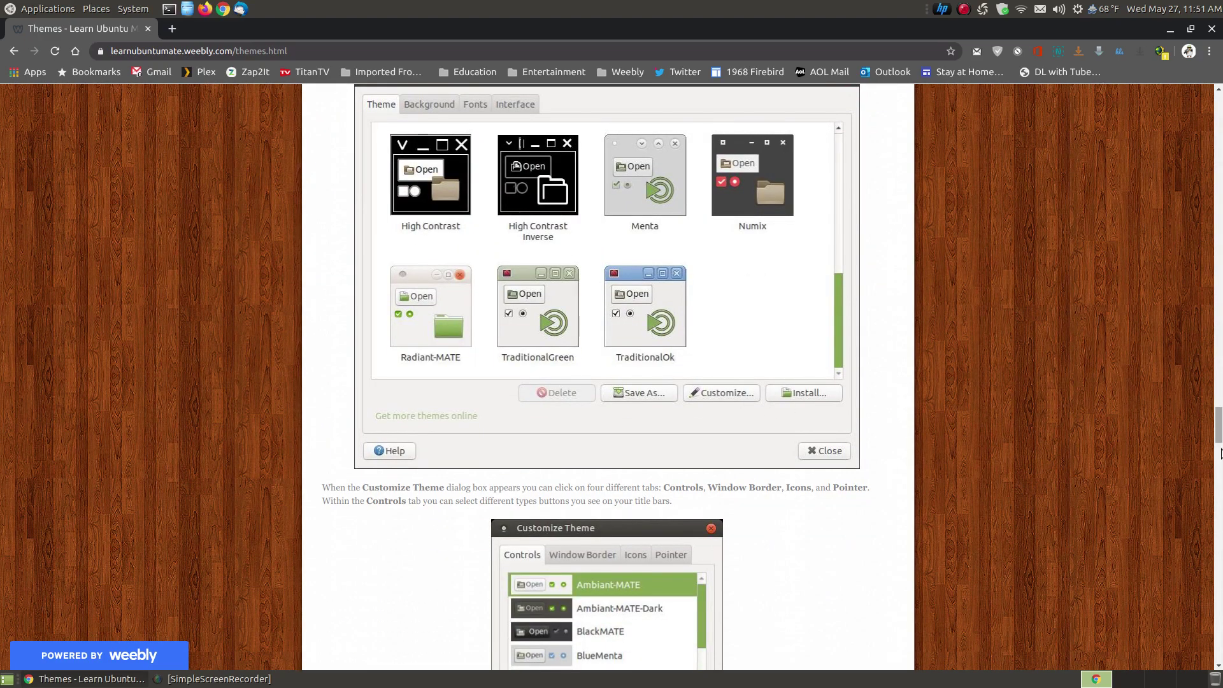
drag(1219, 430, 1220, 440)
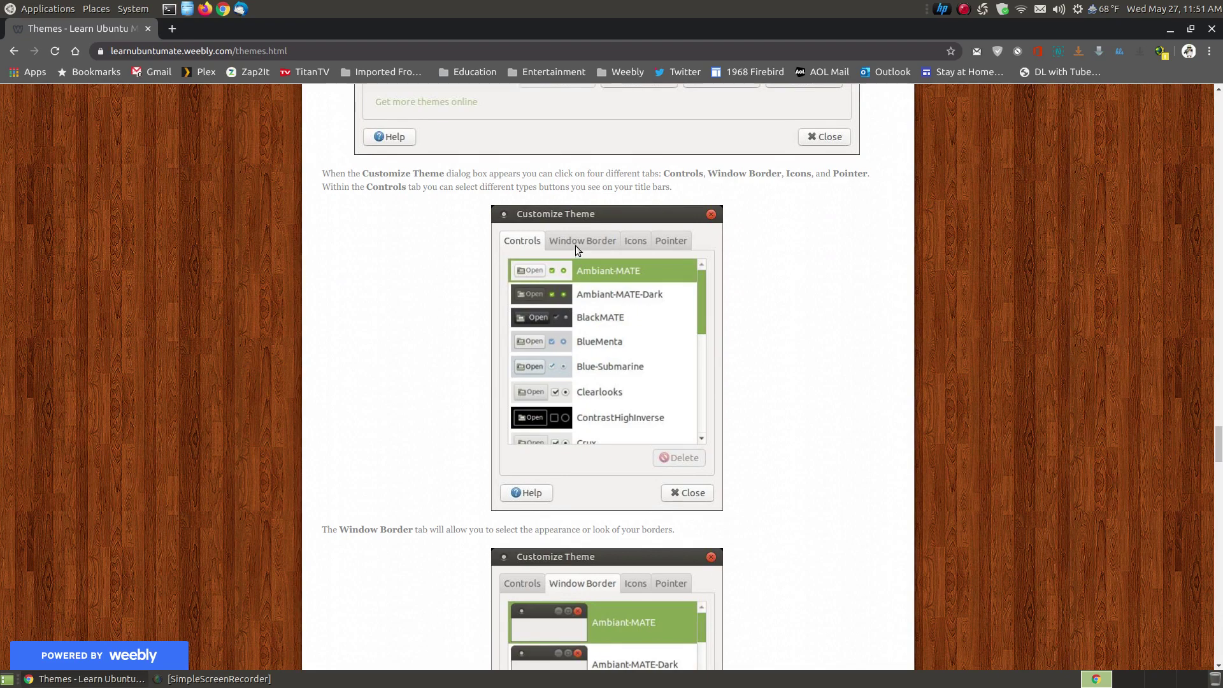
scroll(835, 432, down, 4)
scroll(840, 434, down, 6)
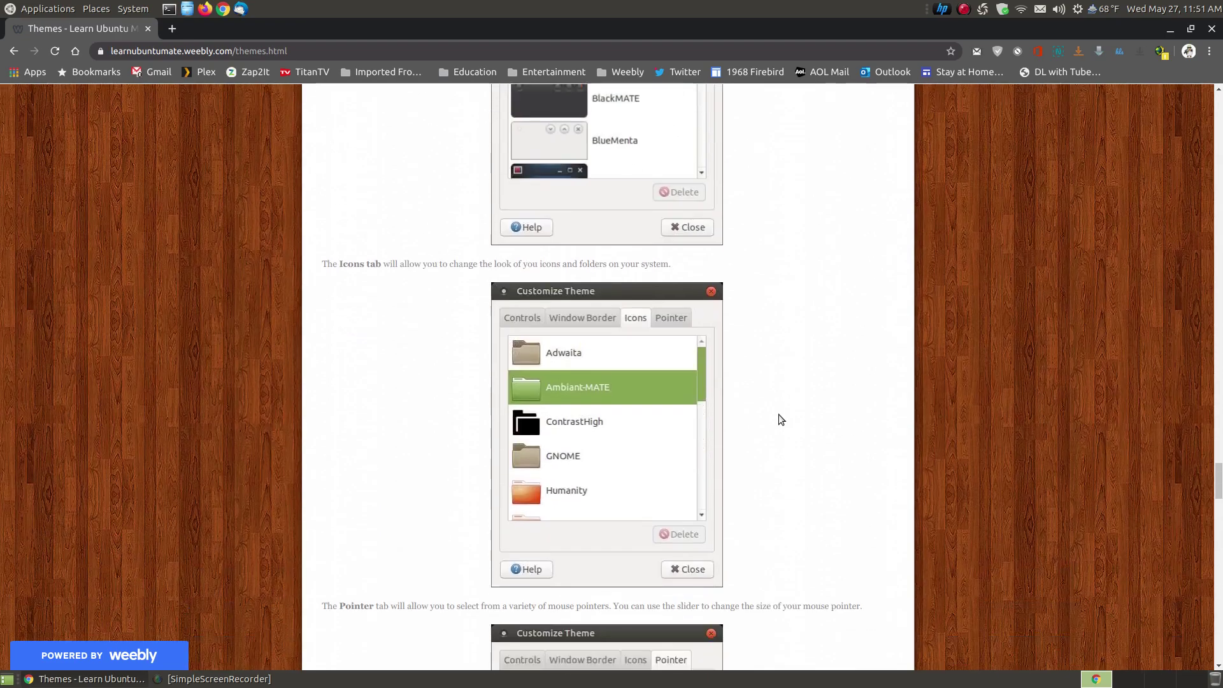
scroll(800, 462, down, 6)
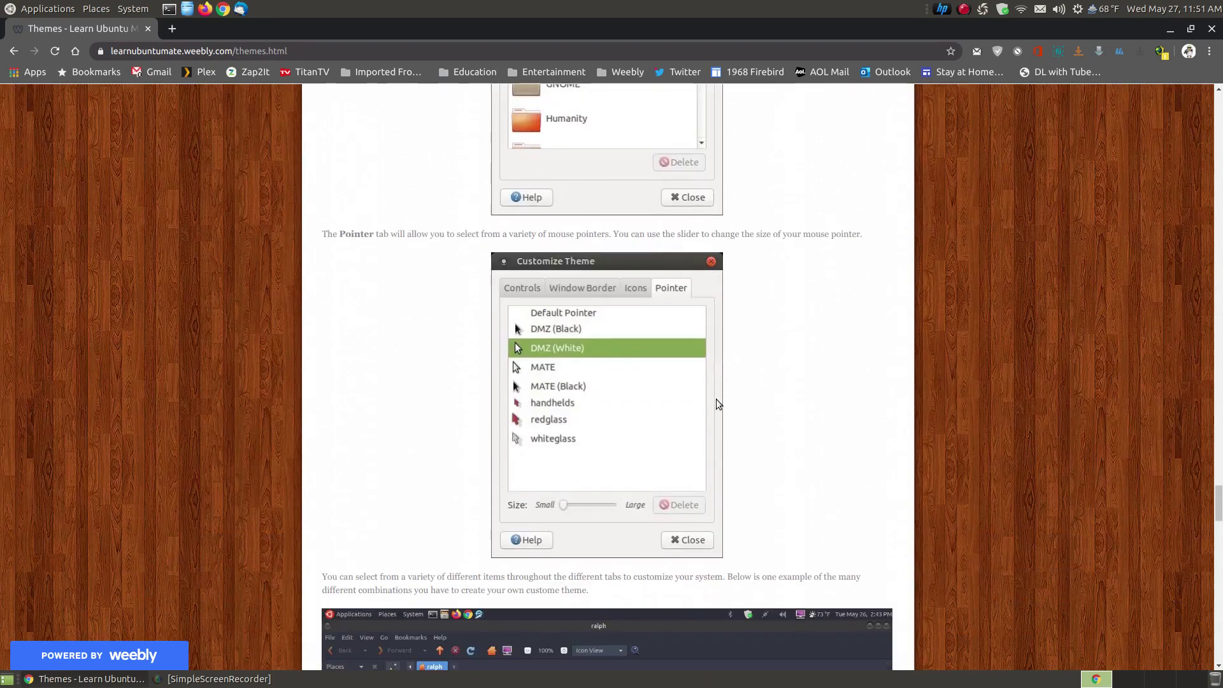
Examine the custom theme example and its Customize Theme selections, down to the section on getting more themes online
scroll(884, 439, down, 6)
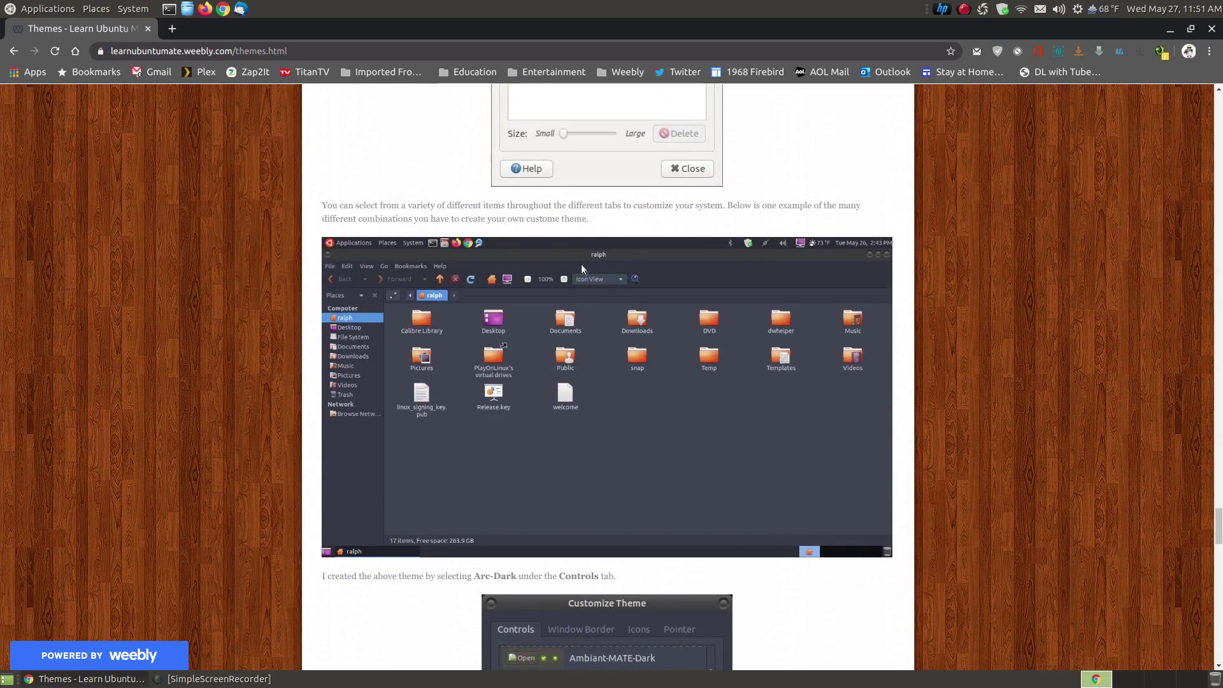
scroll(704, 438, up, 3)
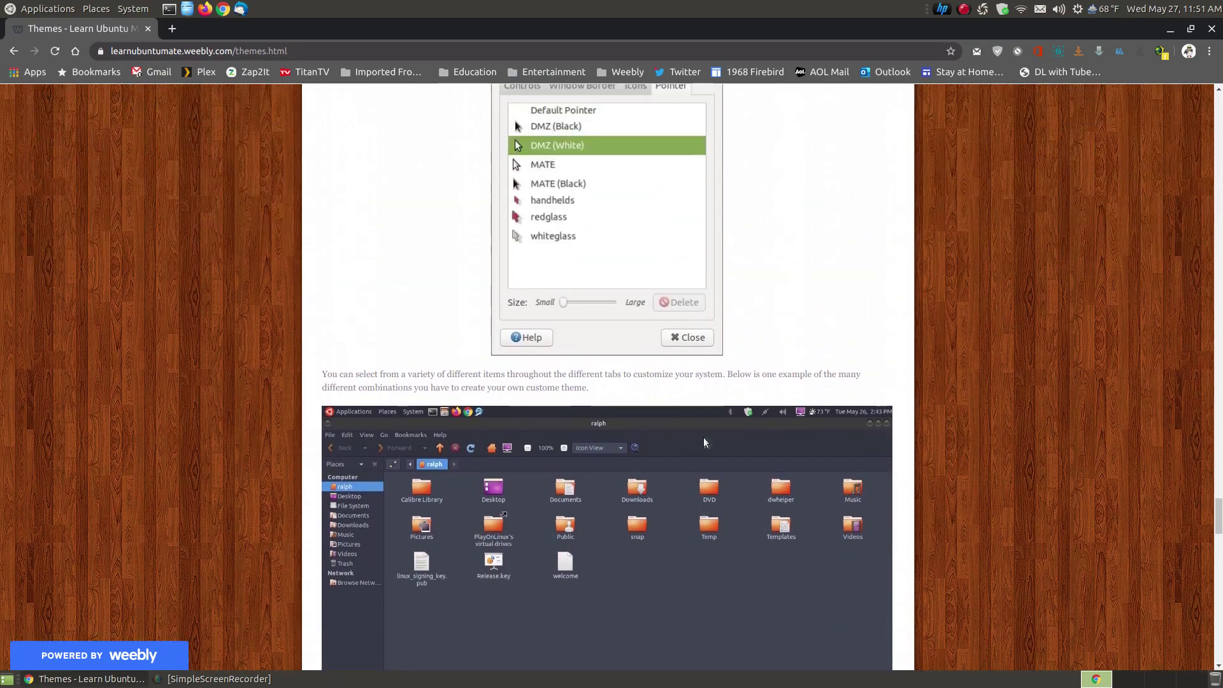
scroll(703, 437, down, 2)
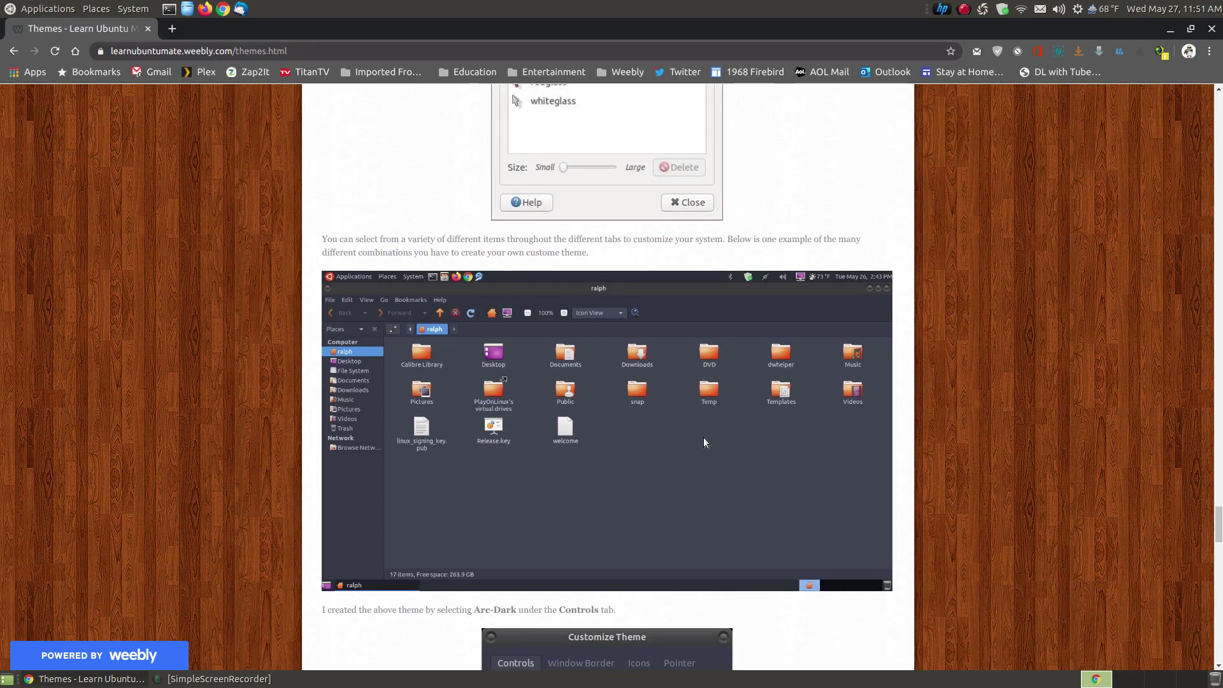
scroll(668, 368, down, 15)
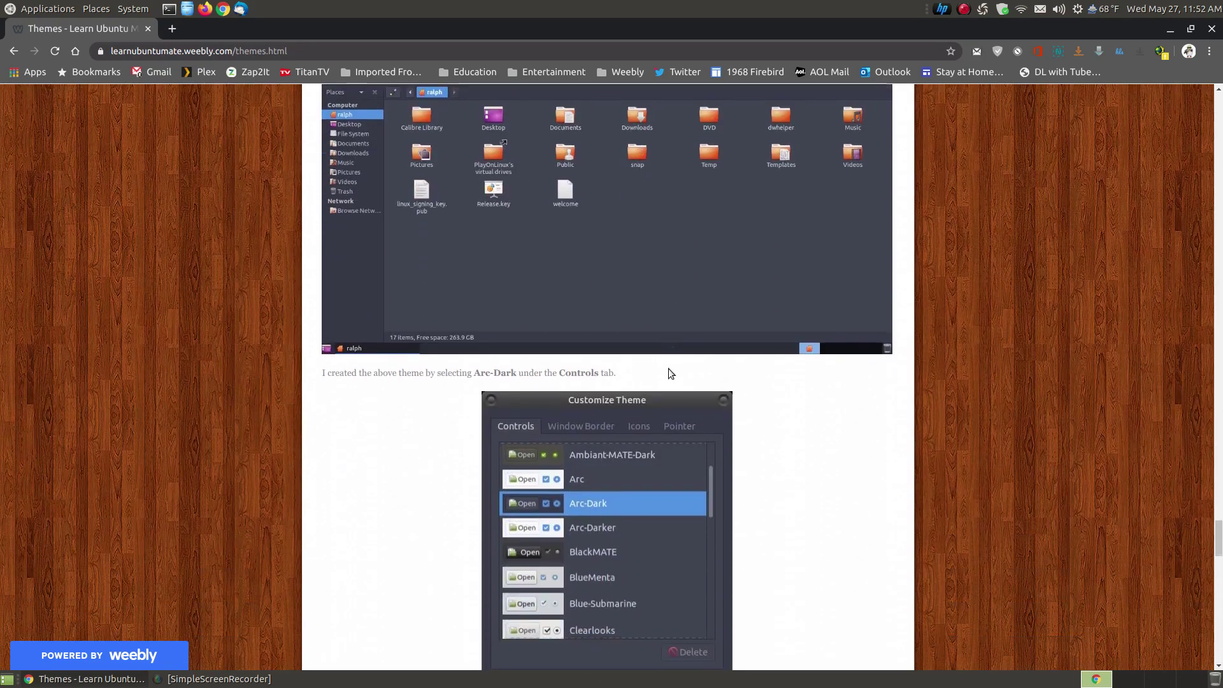
scroll(668, 368, down, 9)
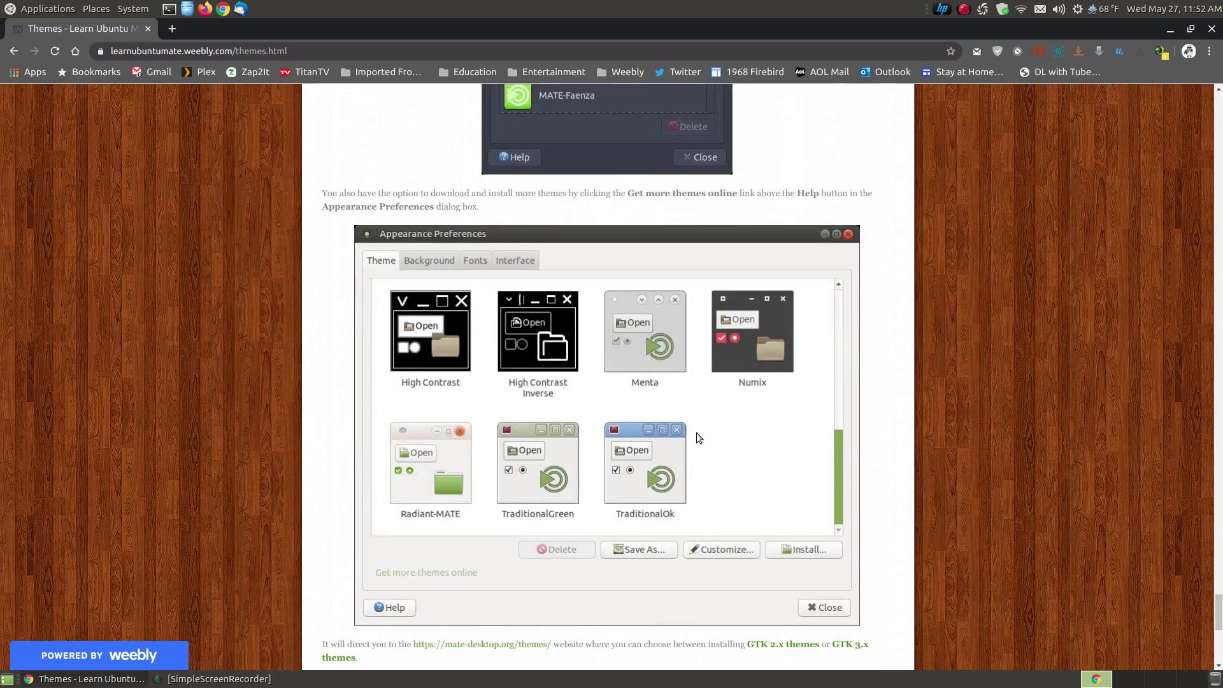
Review the article's section on getting more themes online with its GTK 2.x and GTK 3.x options, and return to the page's beginning
scroll(693, 403, down, 2)
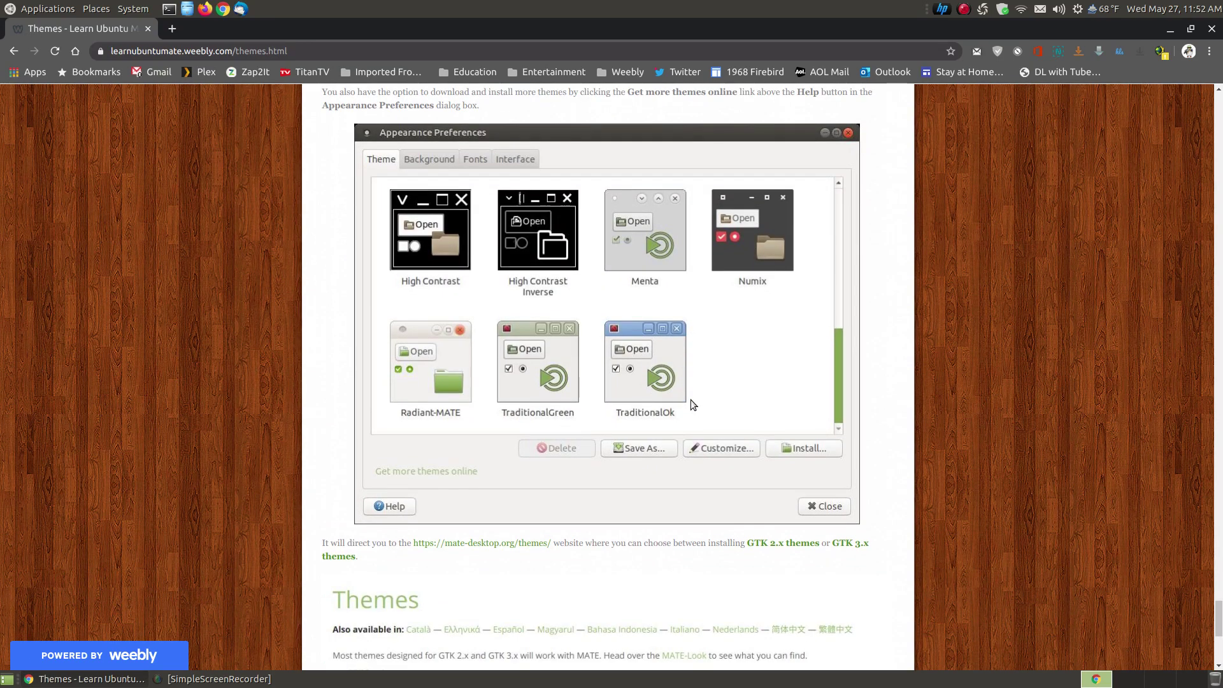
scroll(691, 400, down, 1)
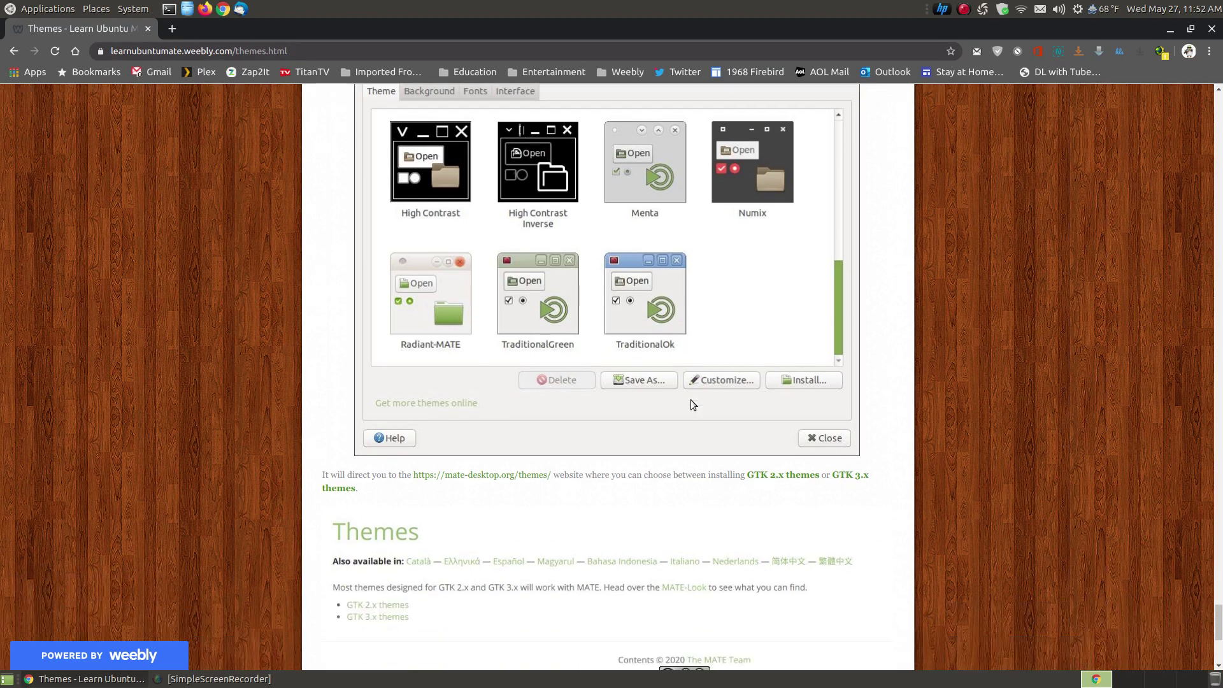
scroll(691, 400, down, 1)
scroll(692, 405, down, 1)
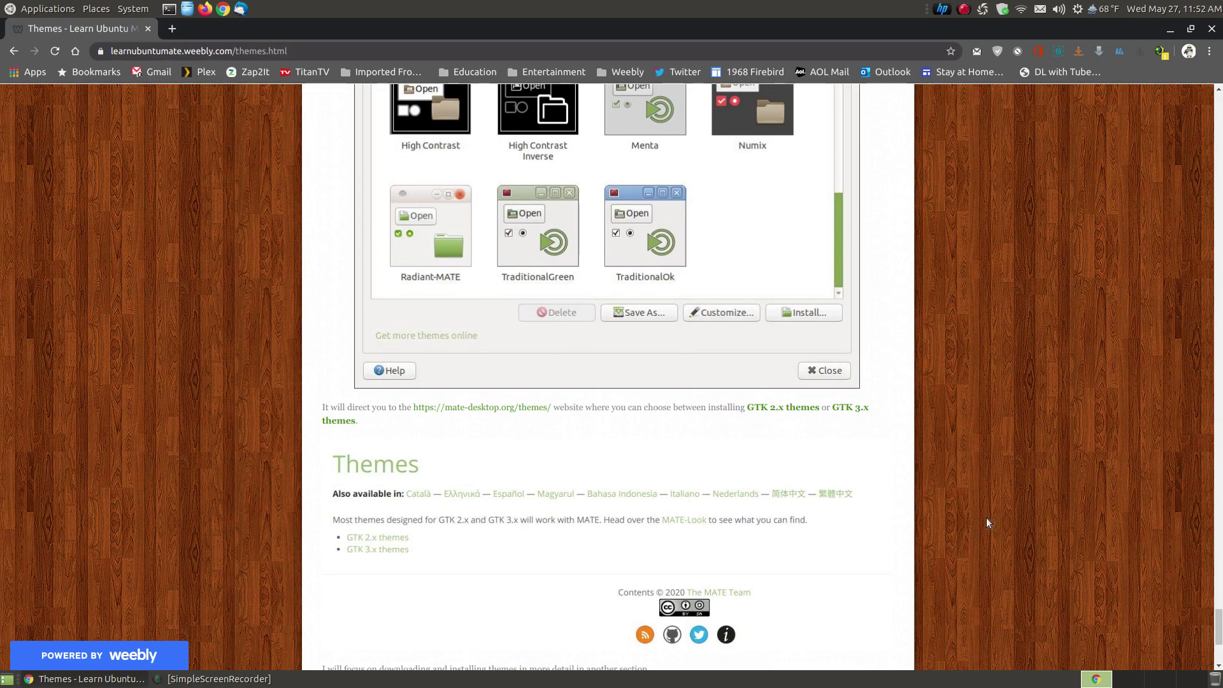
drag(1219, 627, 1209, 116)
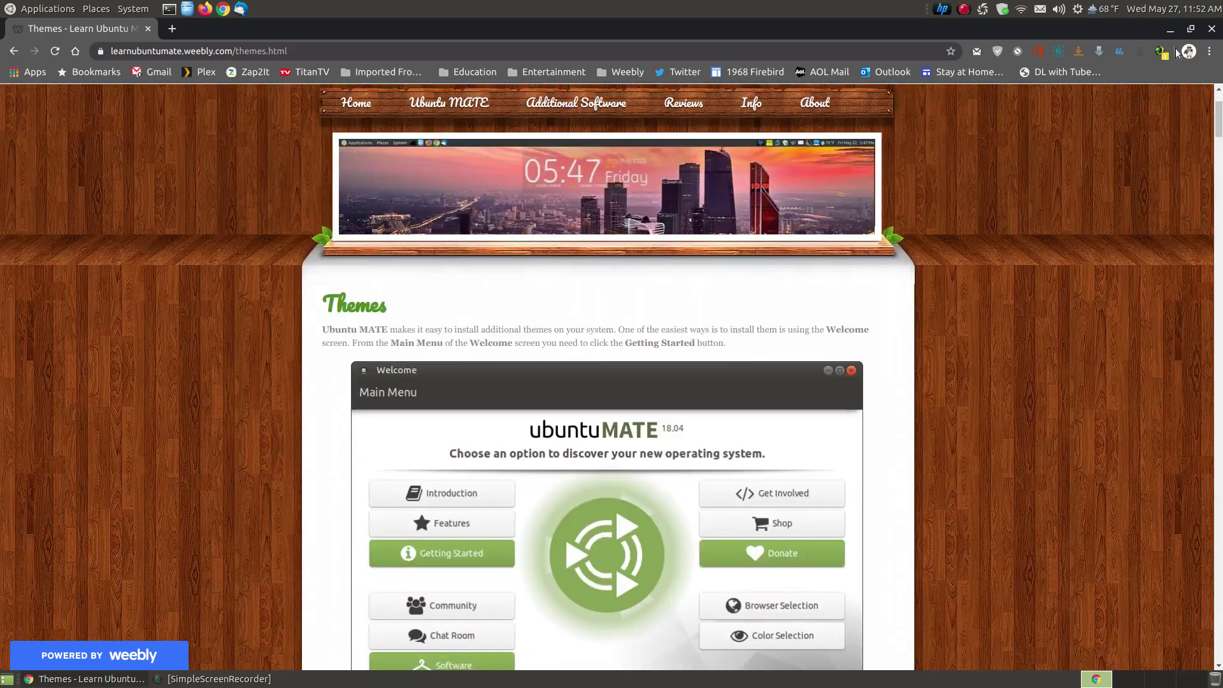
Minimize the browser, open the Appearance preferences from the desktop and move the window to the middle of the screen
click(1171, 30)
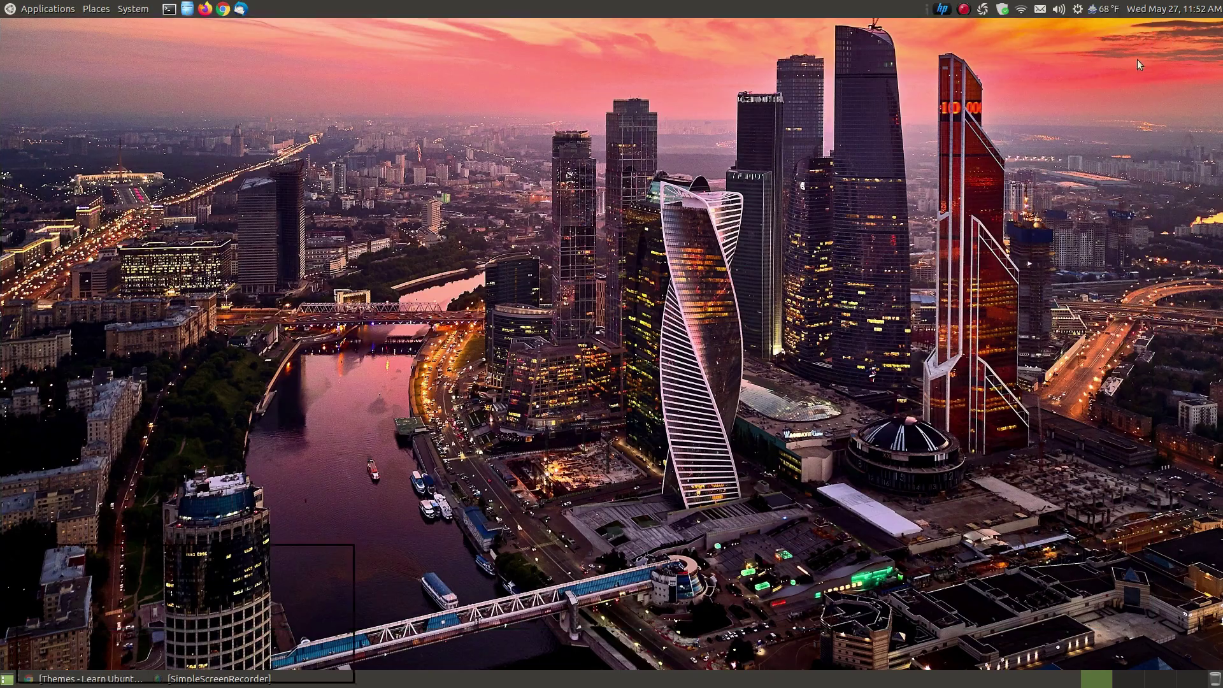
click(121, 10)
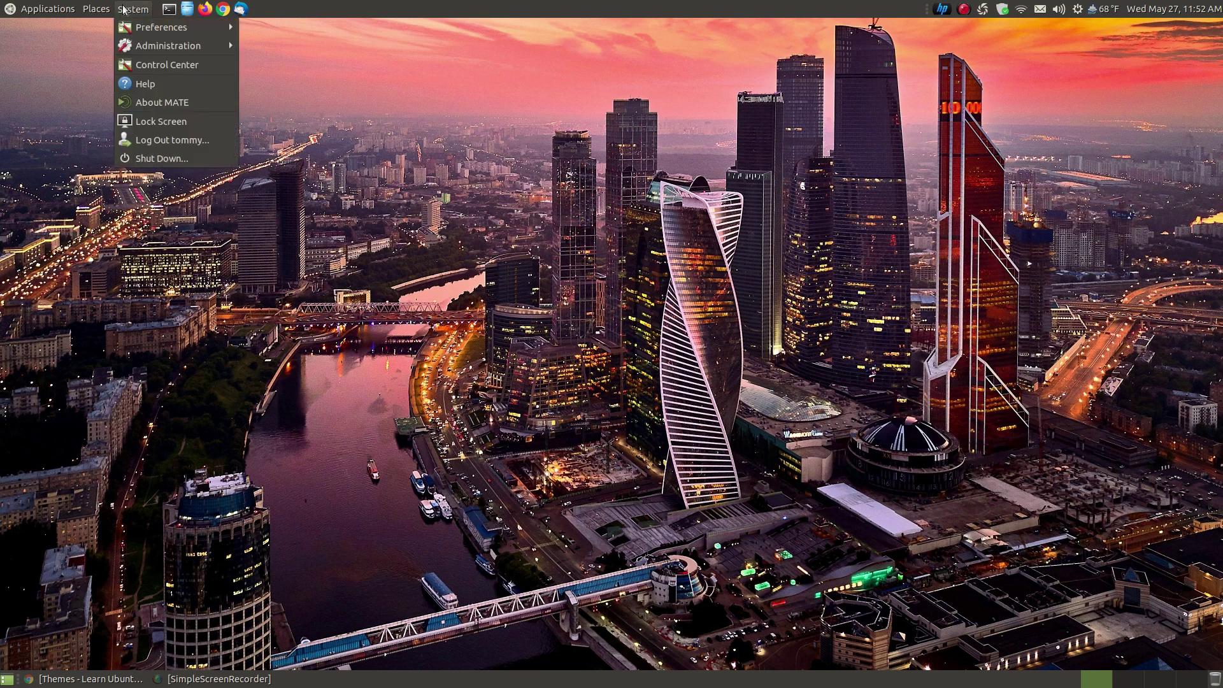
mouse_move(178, 28)
mouse_move(292, 64)
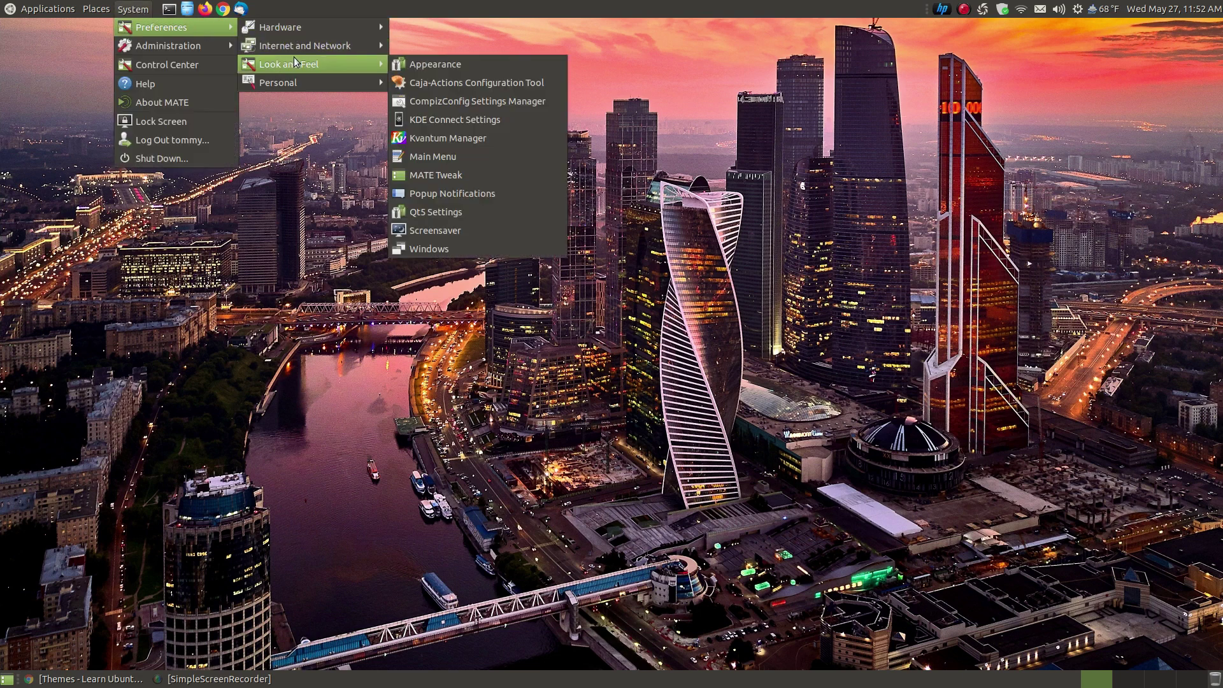
click(422, 66)
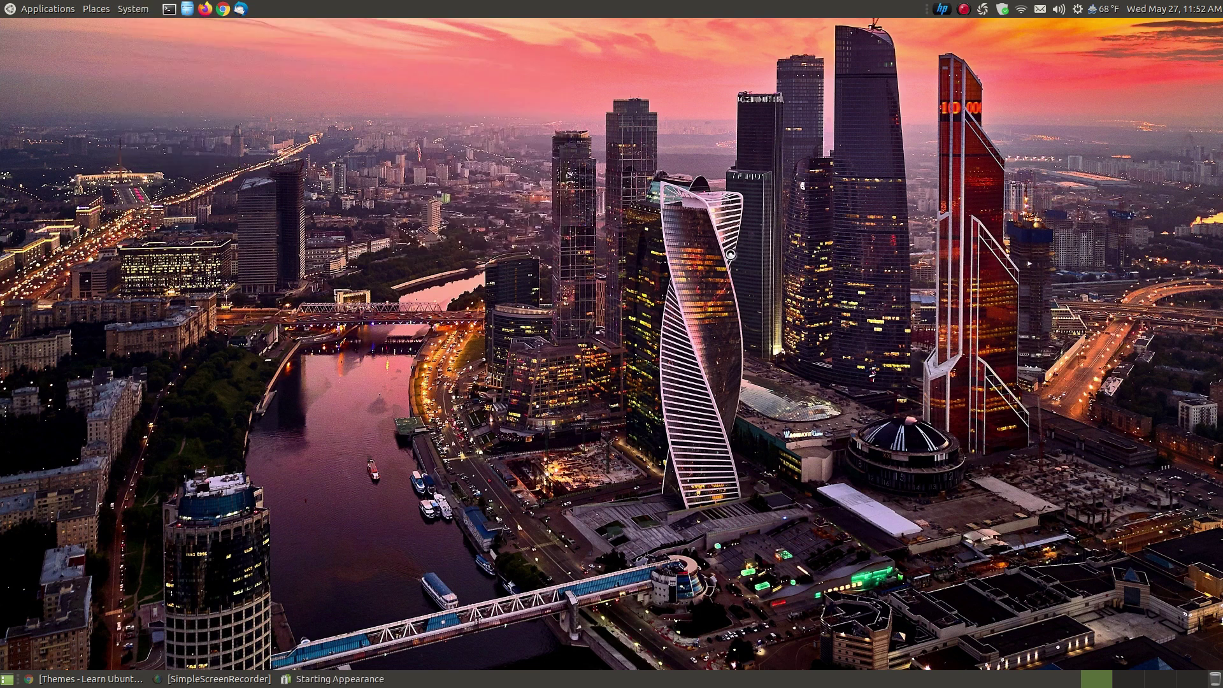
drag(384, 125, 621, 131)
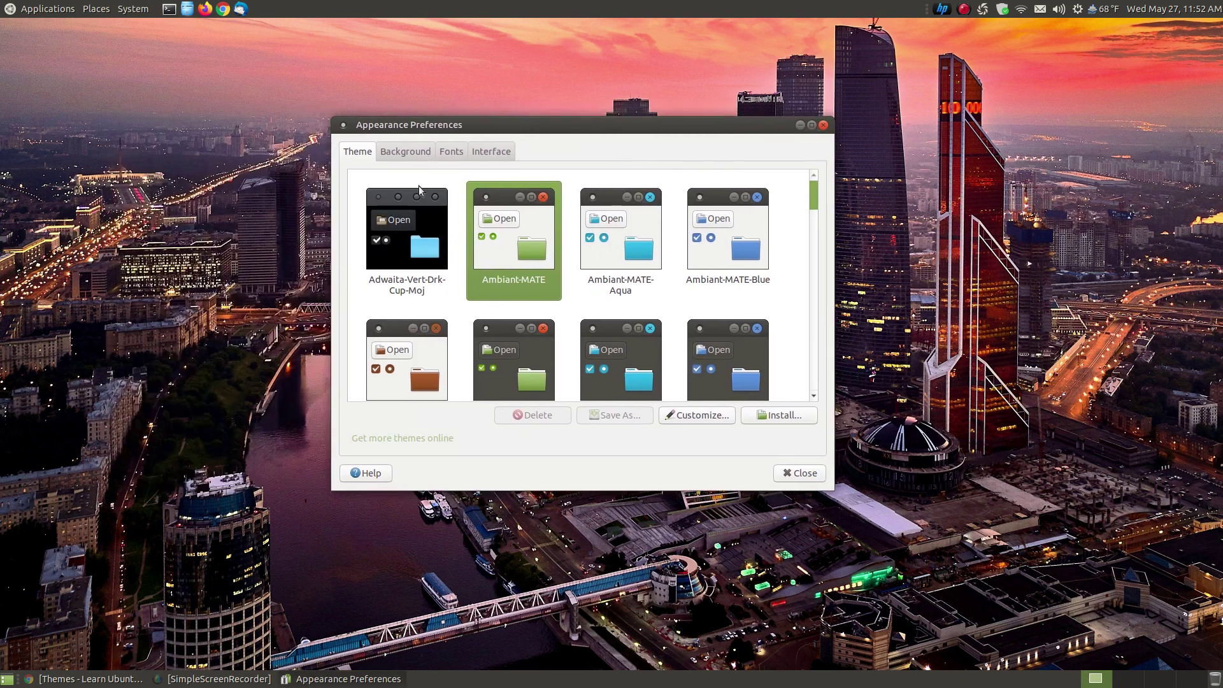
Glance over the first themes in the theme list and close Appearance Preferences
scroll(814, 203, down, 1)
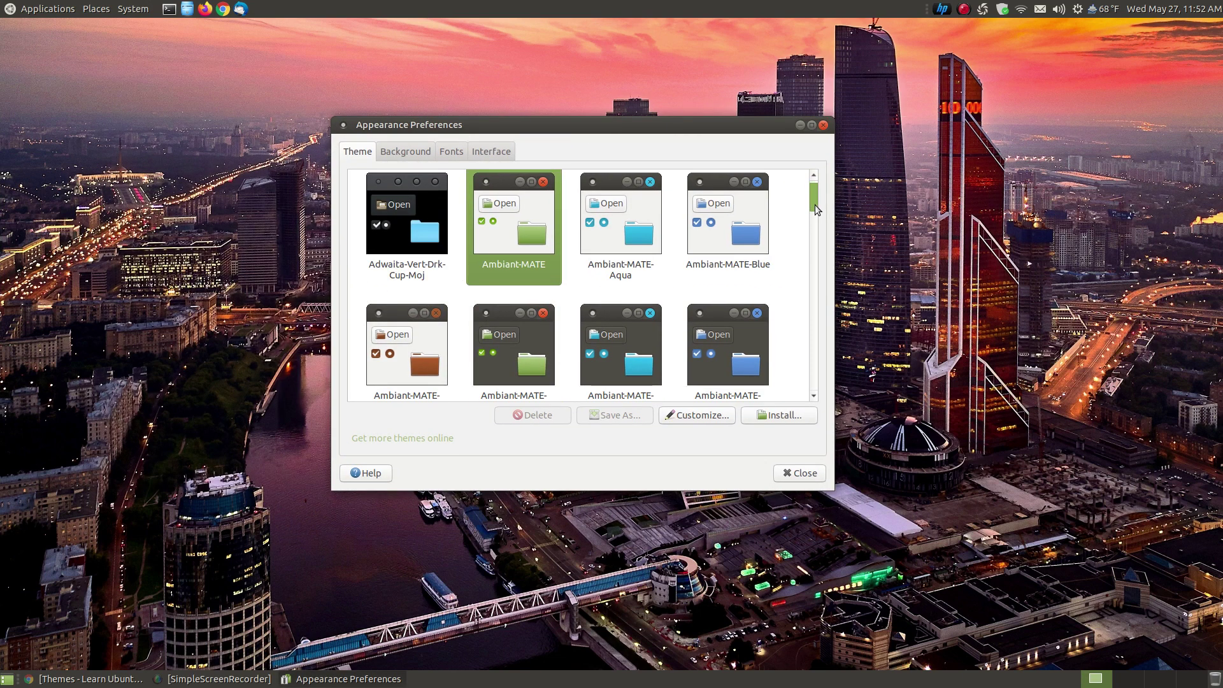
mouse_move(816, 196)
mouse_down()
mouse_move(803, 402)
mouse_move(812, 187)
mouse_up()
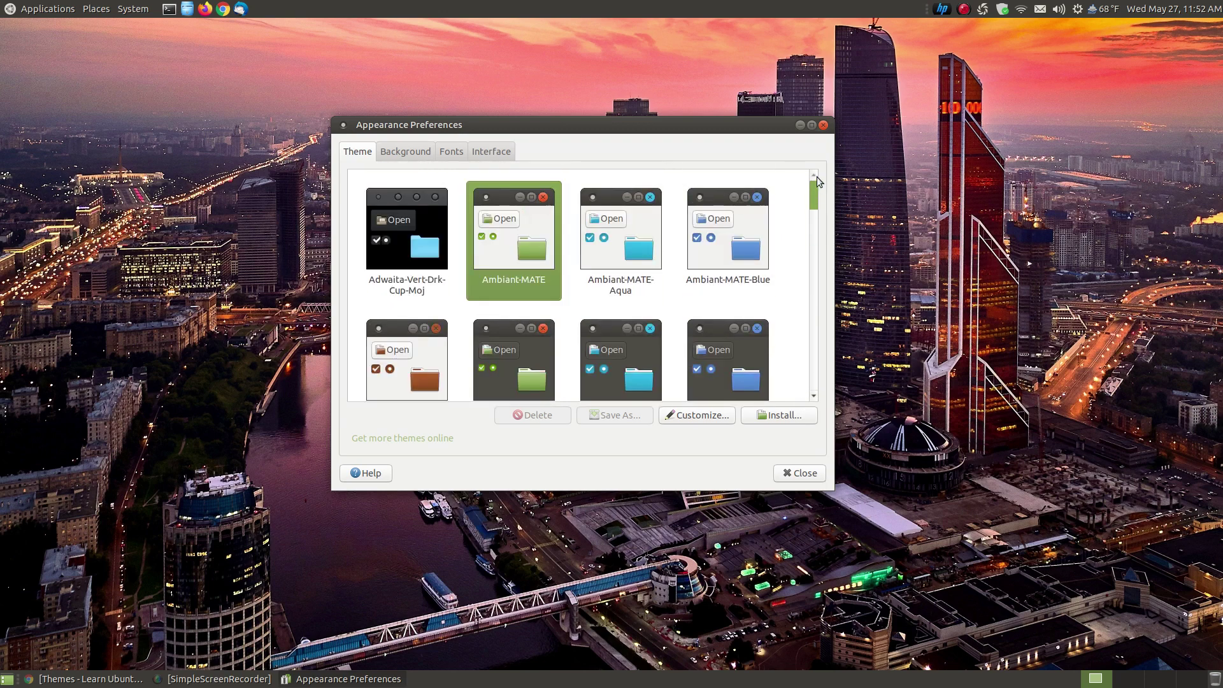
click(824, 125)
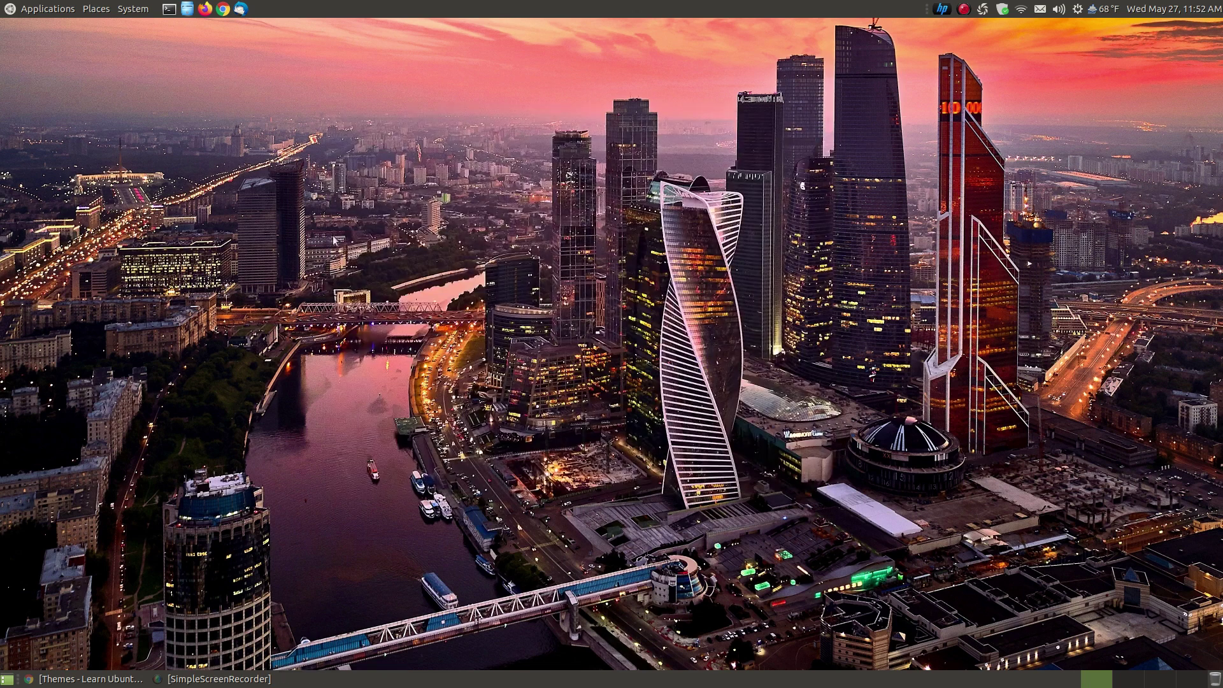
Open the Ubuntu MATE Welcome application from the system's administration tools
click(135, 11)
mouse_move(164, 46)
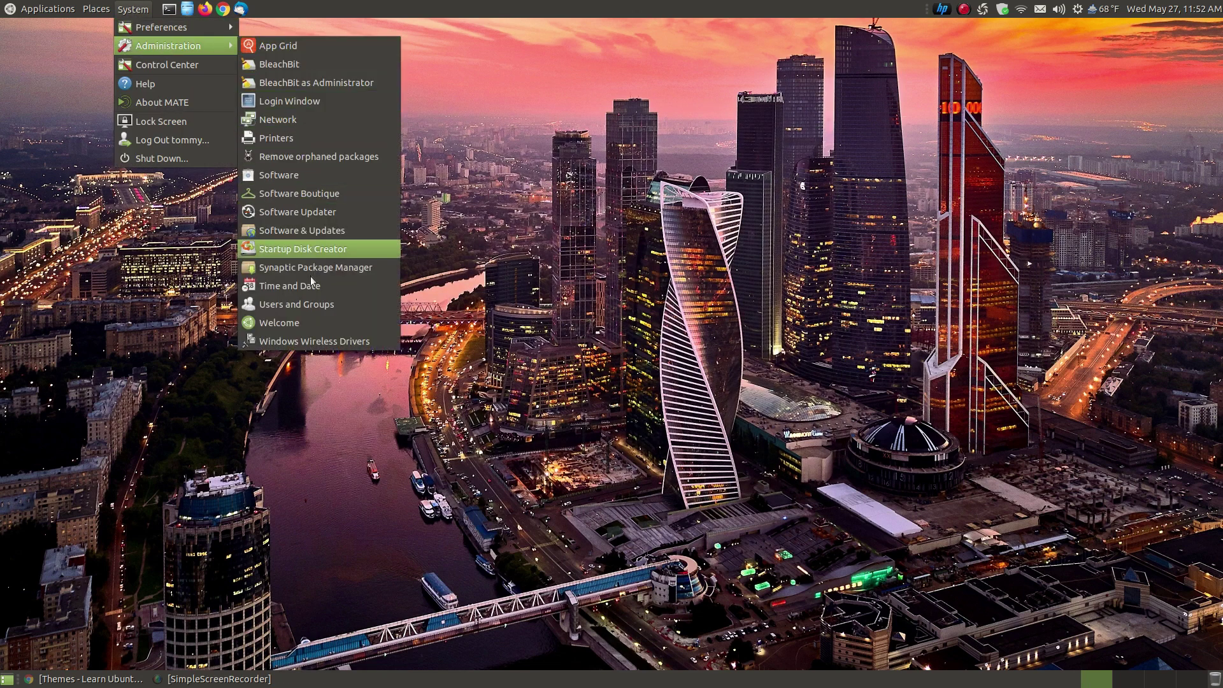
click(315, 323)
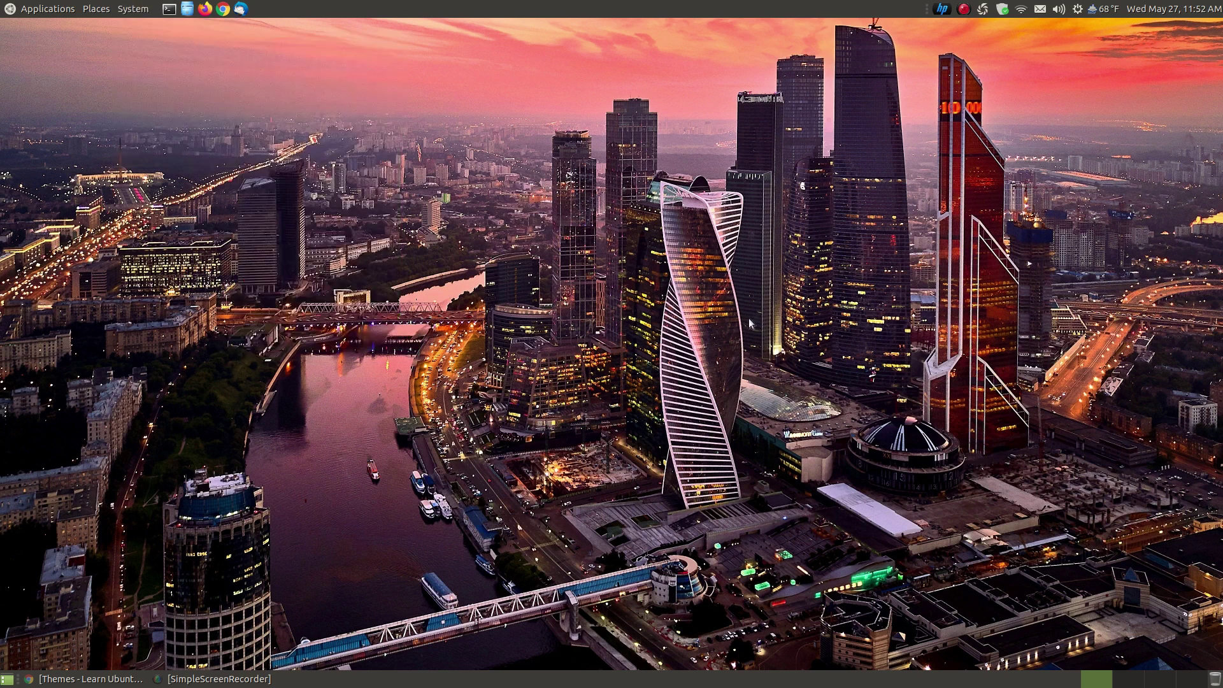
drag(580, 184, 583, 179)
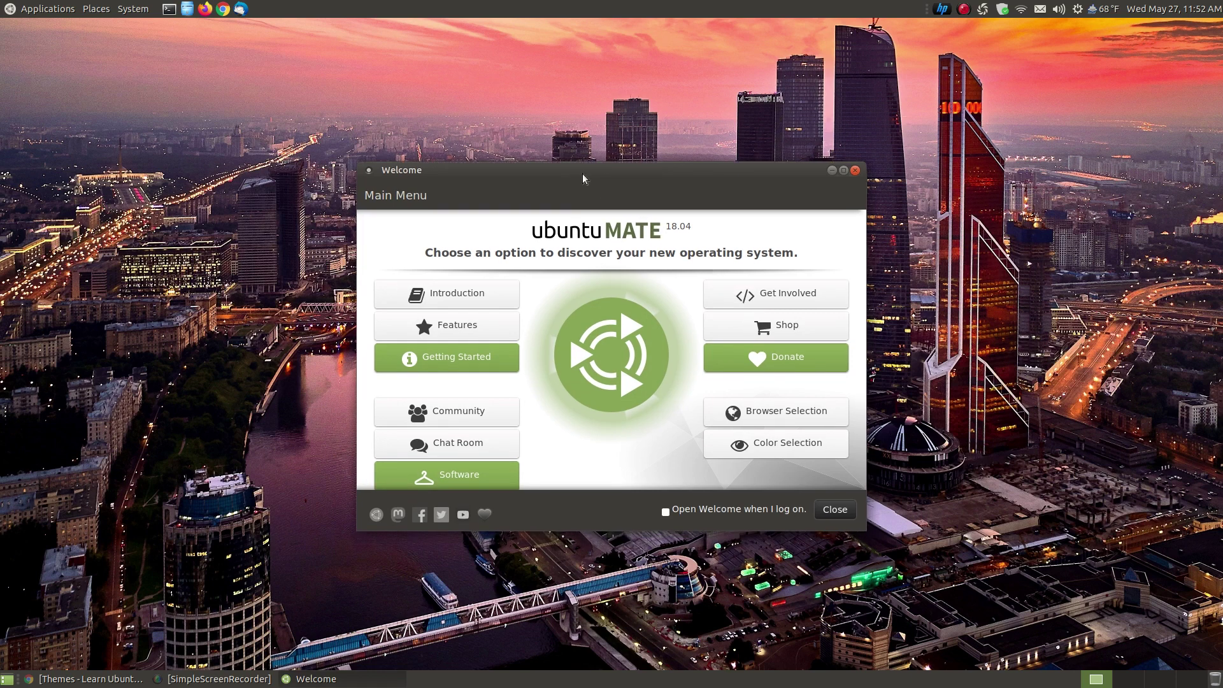
Go to Updates & Extras under Getting Started and bring the Additional Themes and Additional Community Wallpapers entries into view
click(453, 363)
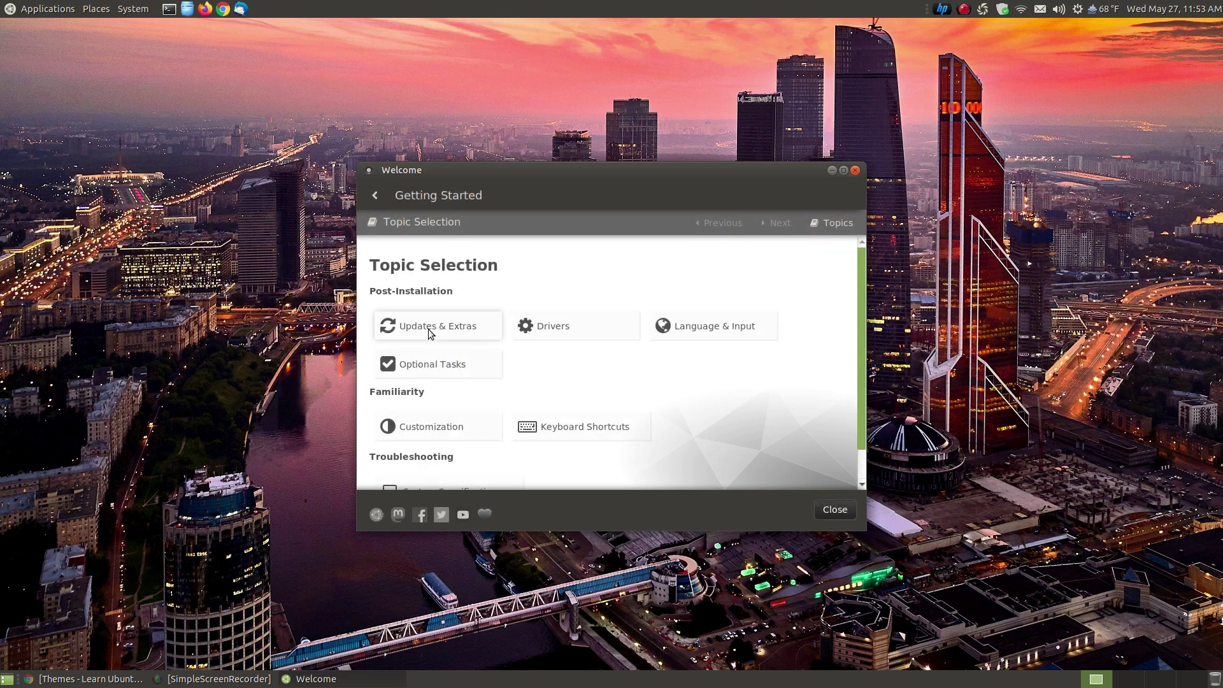
click(430, 331)
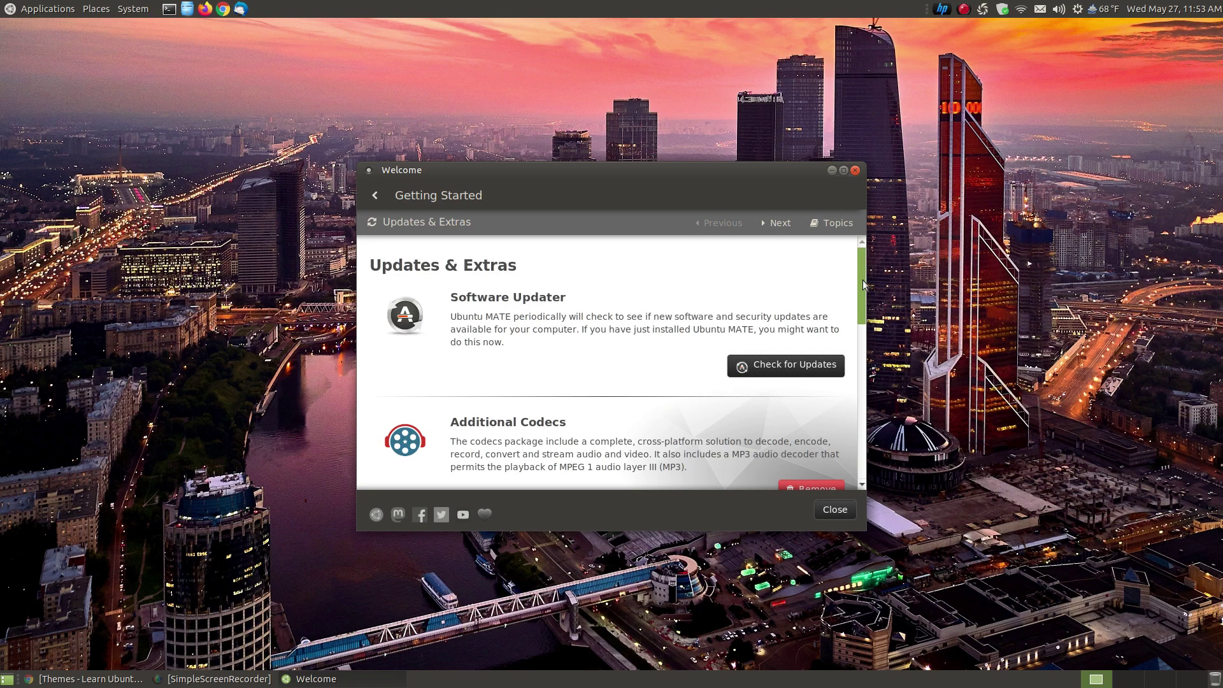
drag(863, 269, 870, 436)
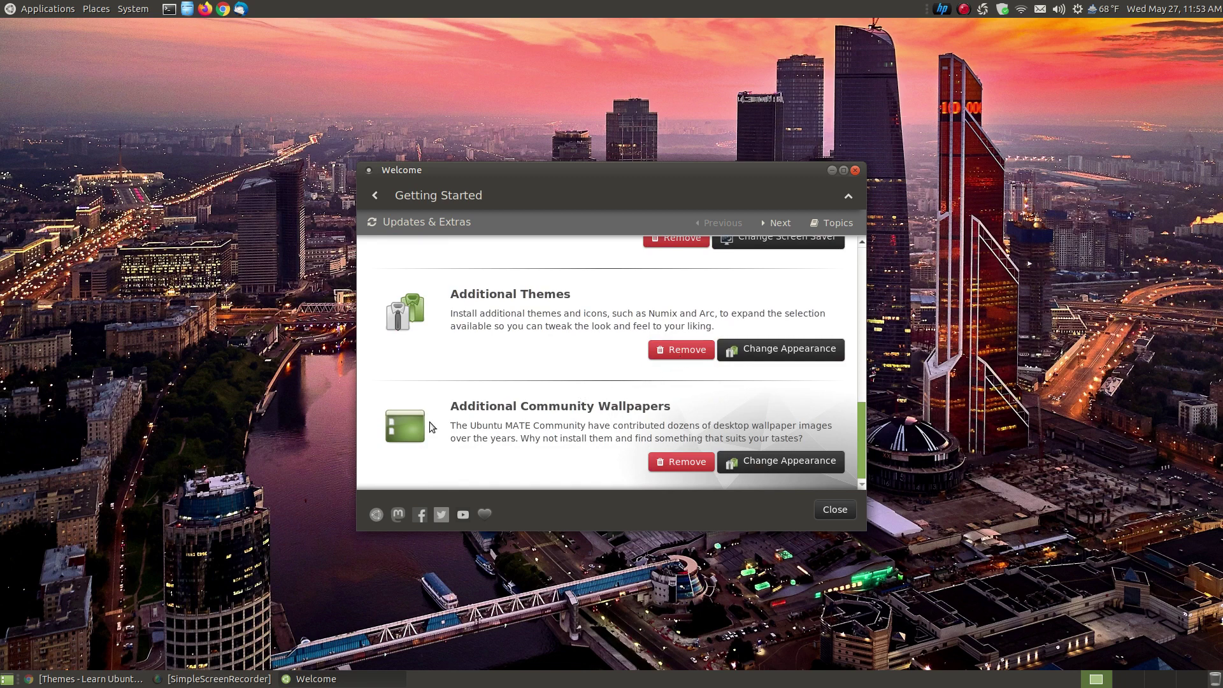
Compare with the article's picture of the Additional Themes and Additional Community Wallpapers install options, and return to the Welcome window
click(118, 677)
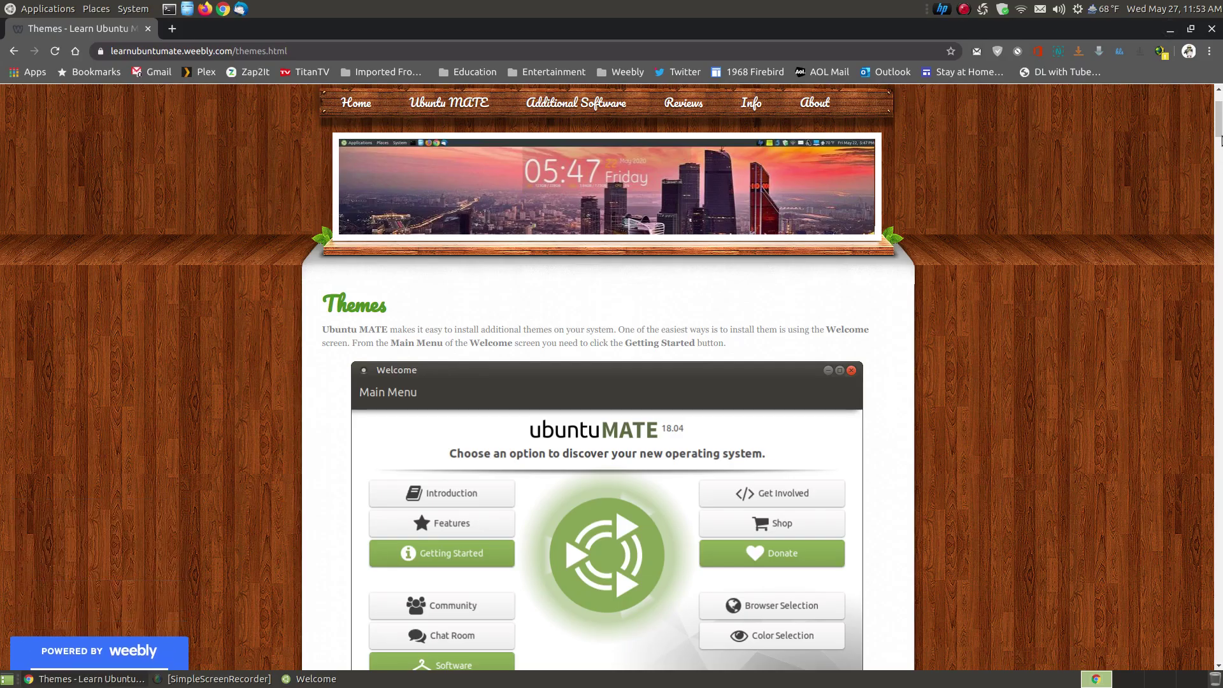
scroll(1219, 118, down, 15)
scroll(1043, 231, up, 3)
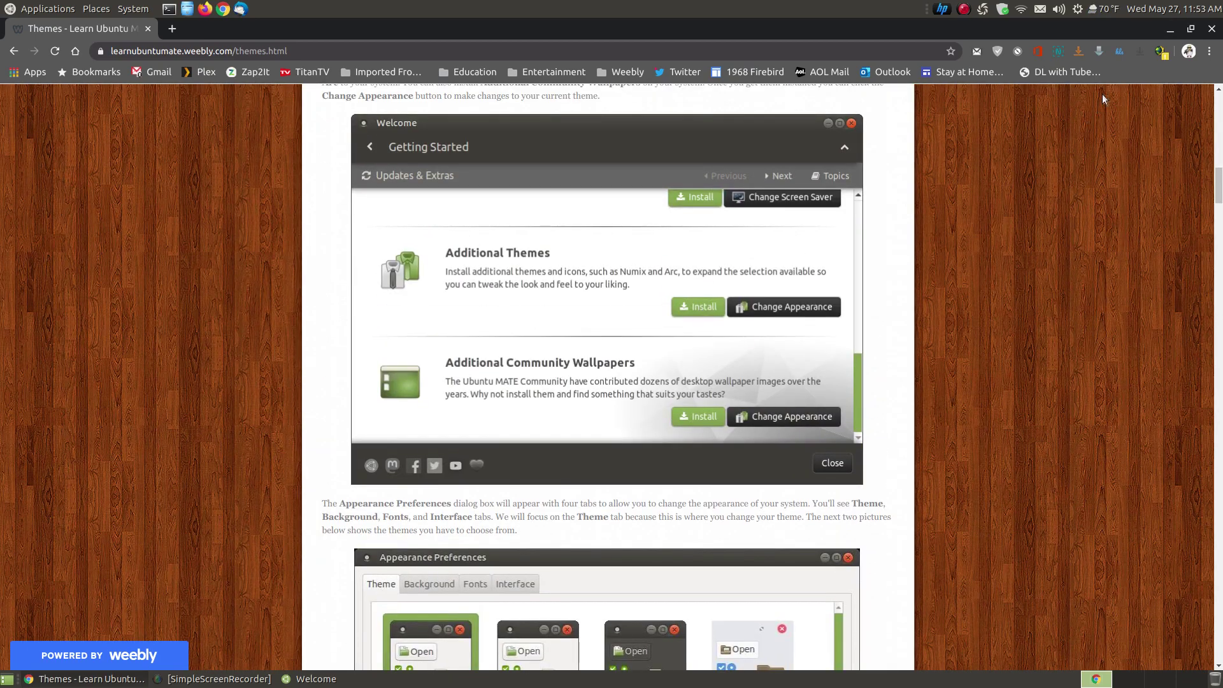
click(1170, 30)
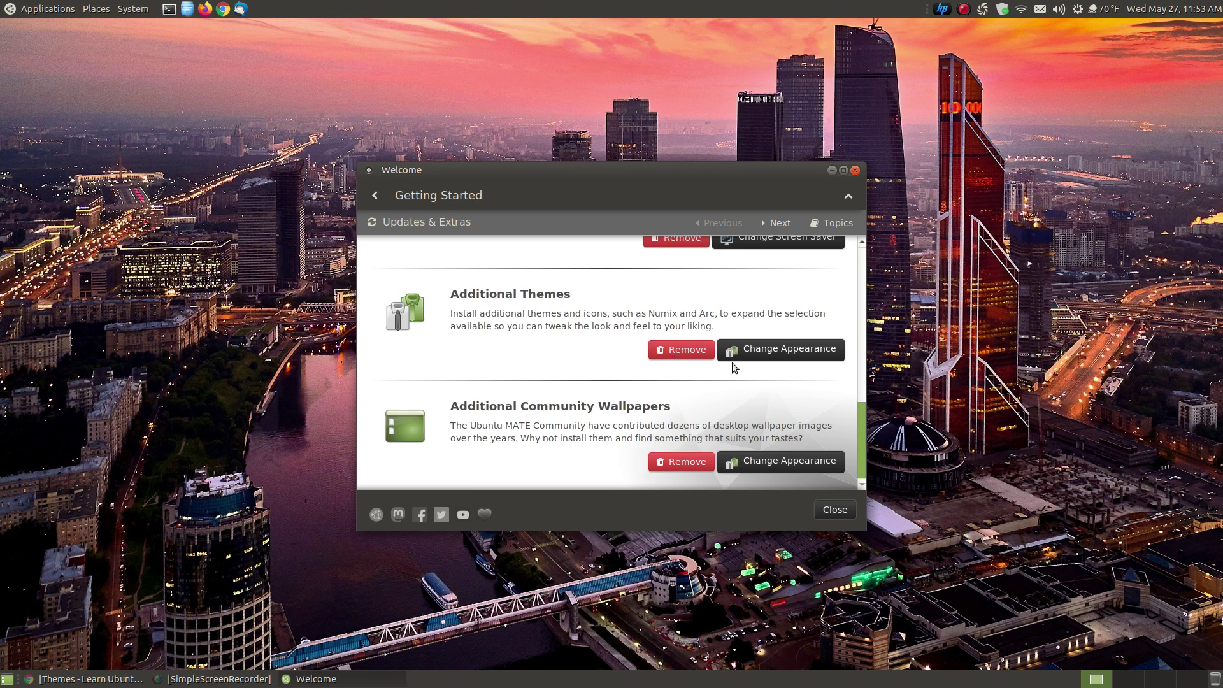
Open Appearance Preferences through Change Appearance for Additional Themes and move its window to the middle of the screen
click(772, 353)
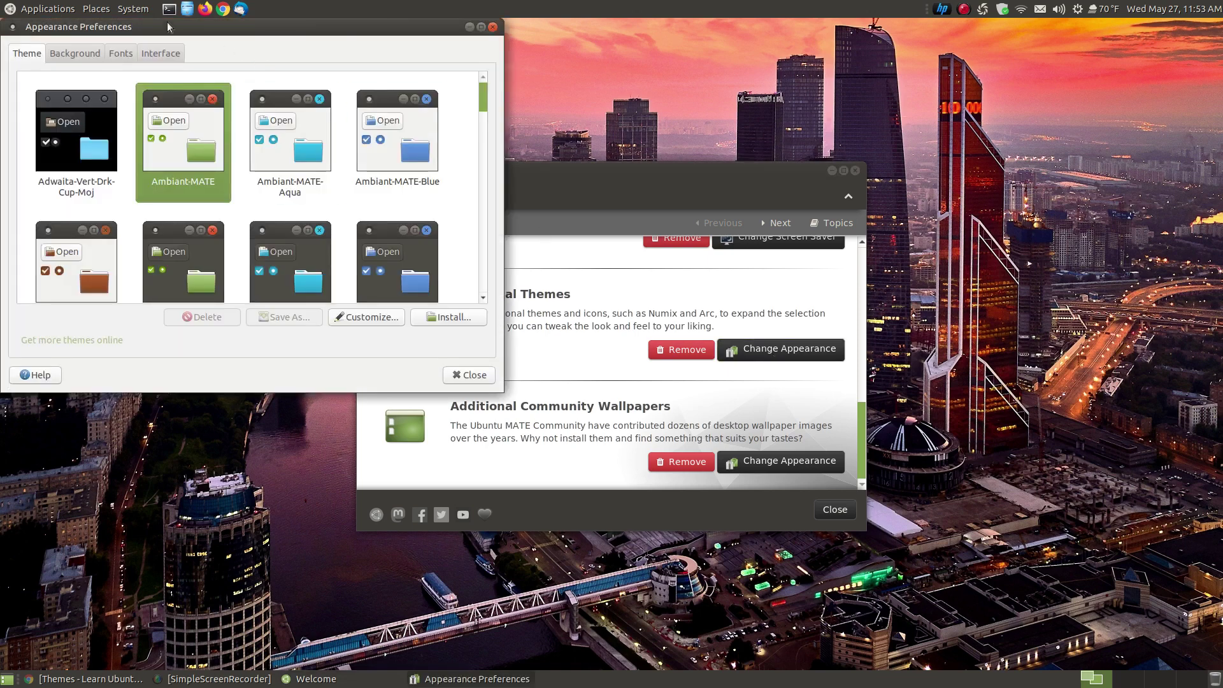
click(133, 8)
mouse_move(164, 26)
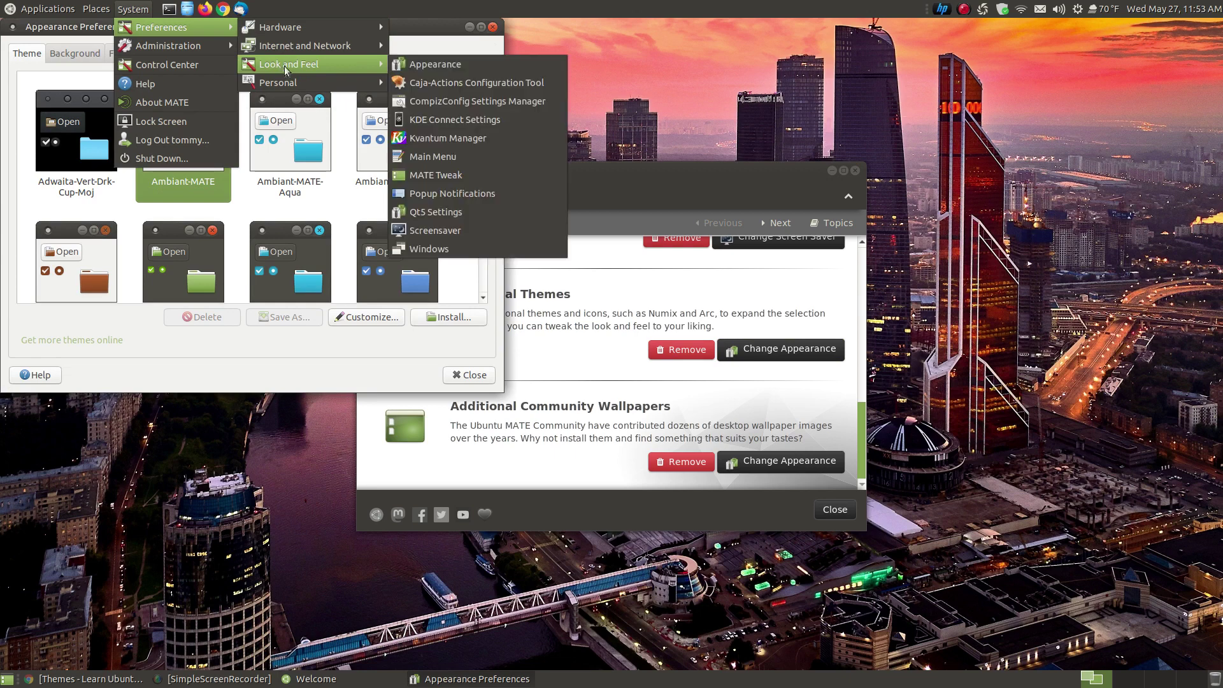
click(430, 7)
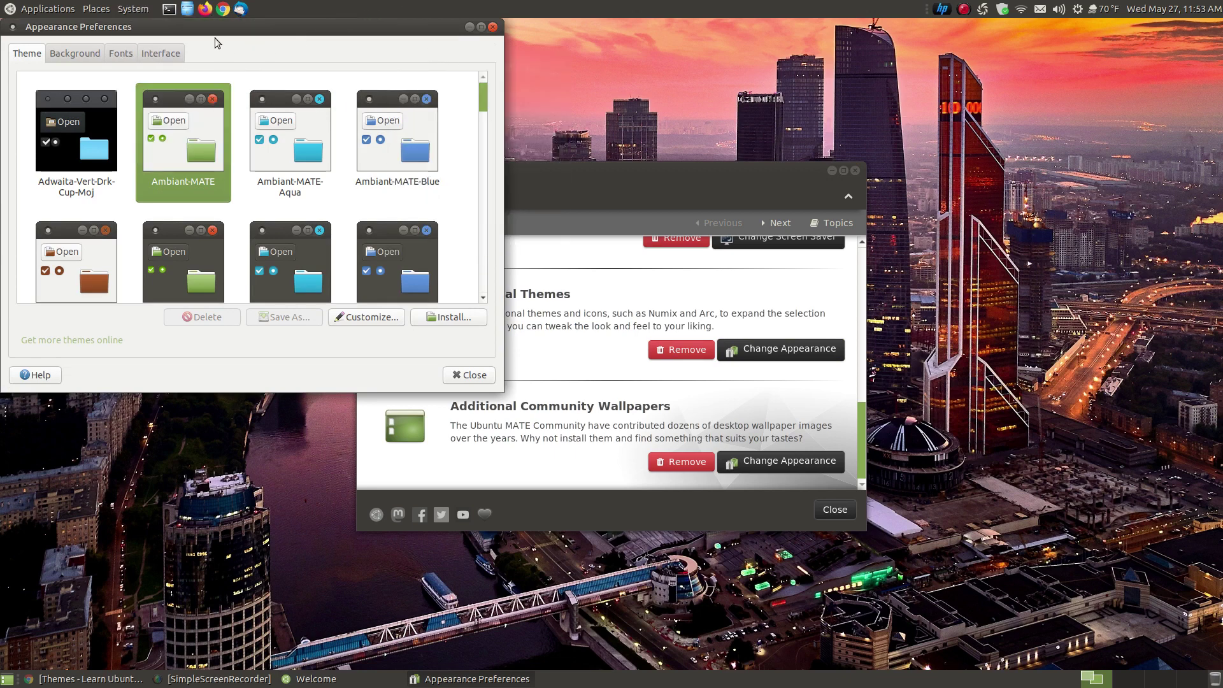
drag(199, 27, 546, 125)
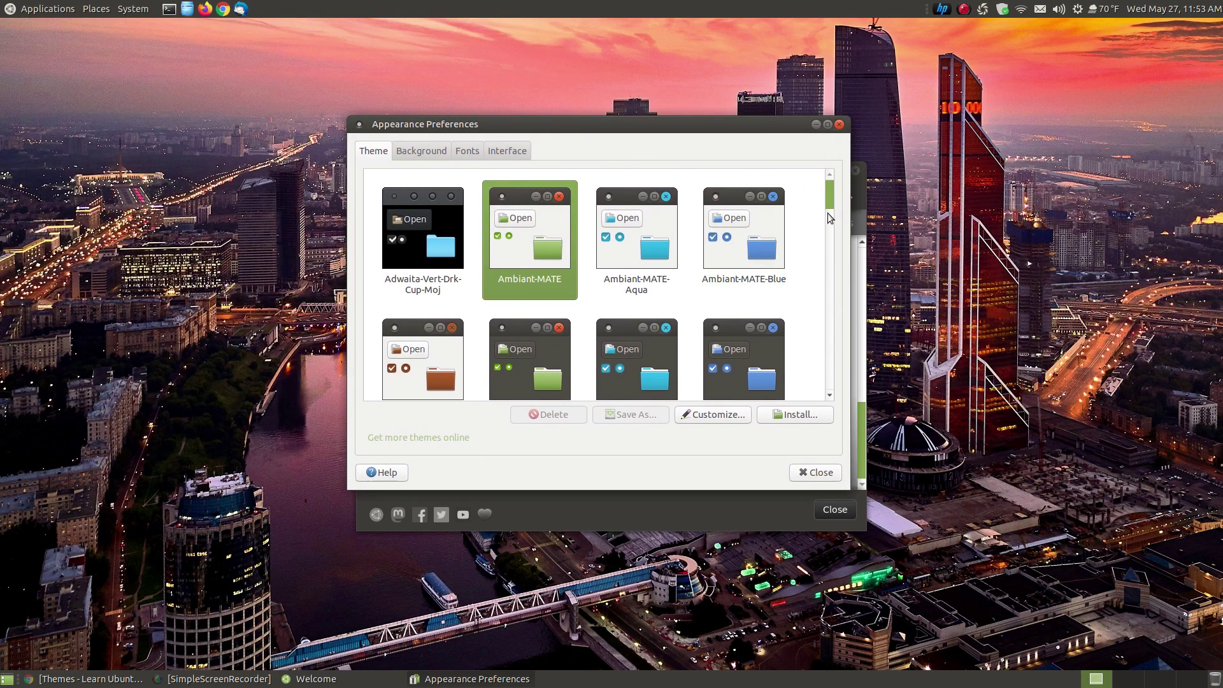
Browse the theme list past the Ambiant-MATE variants and apply the Arc theme
mouse_move(828, 200)
mouse_down()
mouse_move(838, 281)
mouse_move(827, 367)
mouse_move(820, 186)
mouse_up()
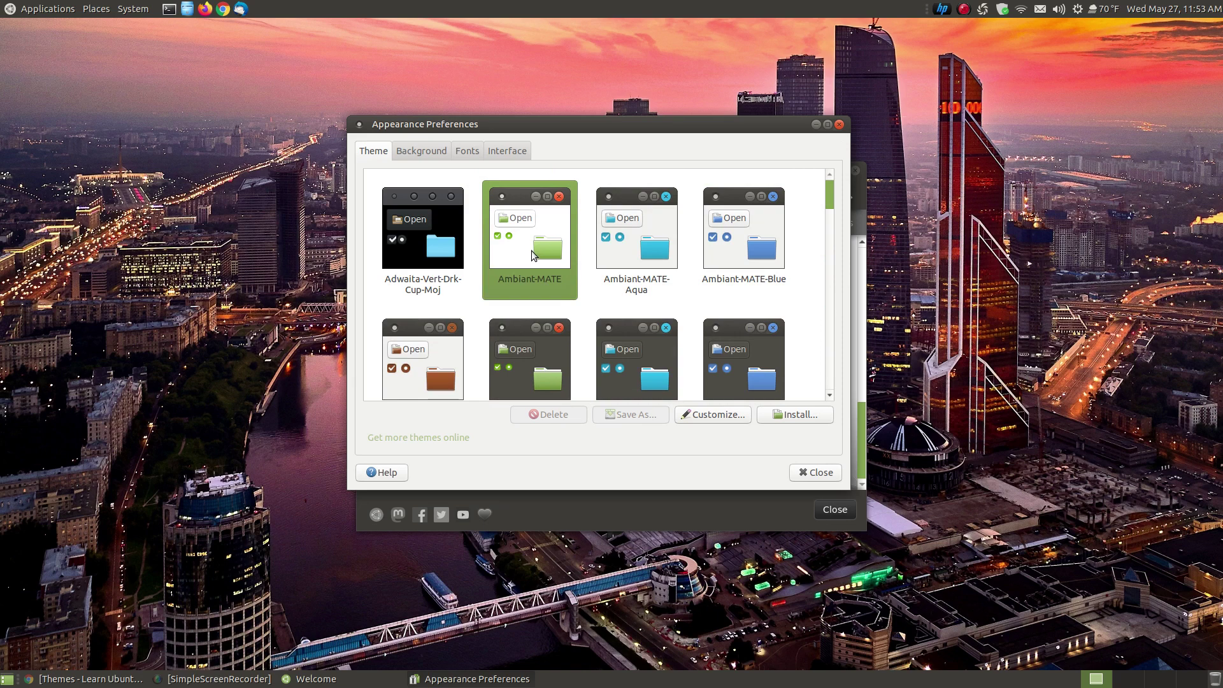
scroll(549, 247, down, 10)
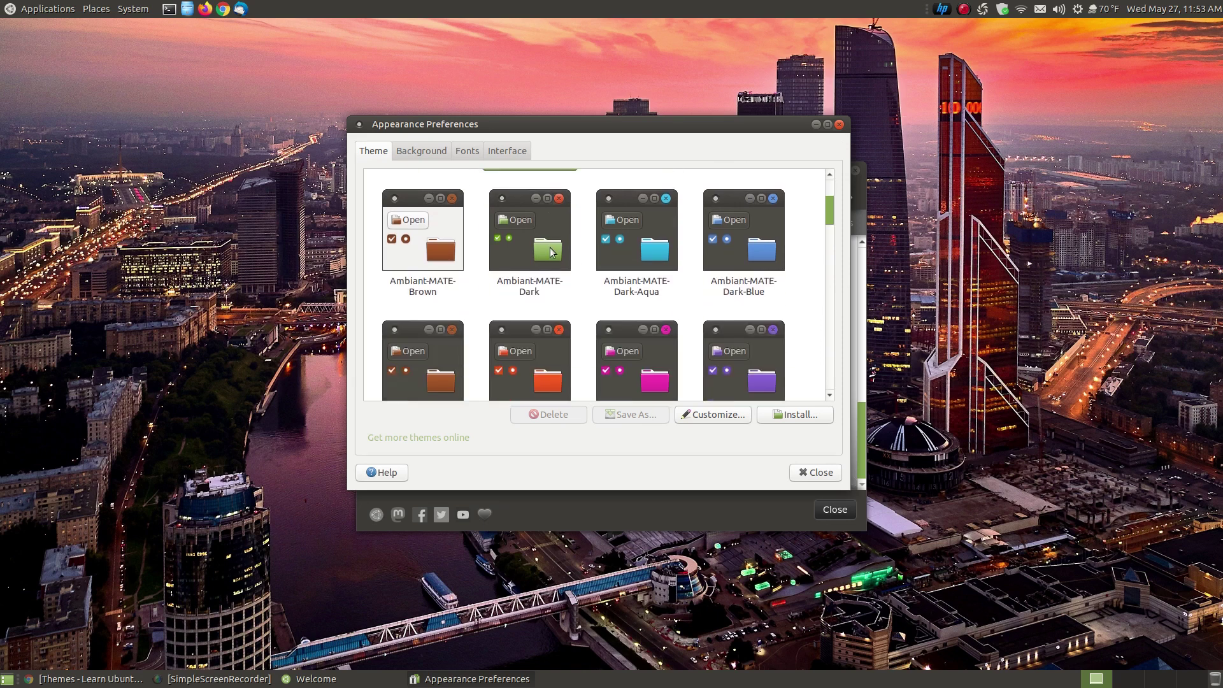
scroll(549, 247, down, 8)
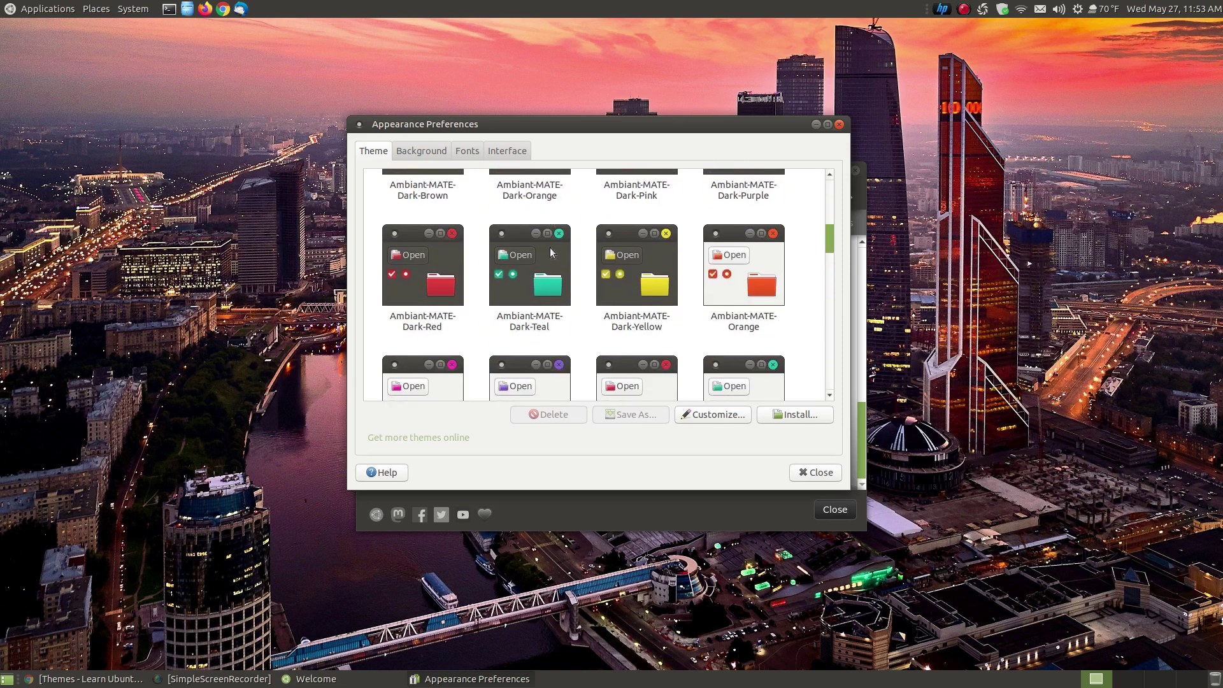
scroll(550, 251, down, 2)
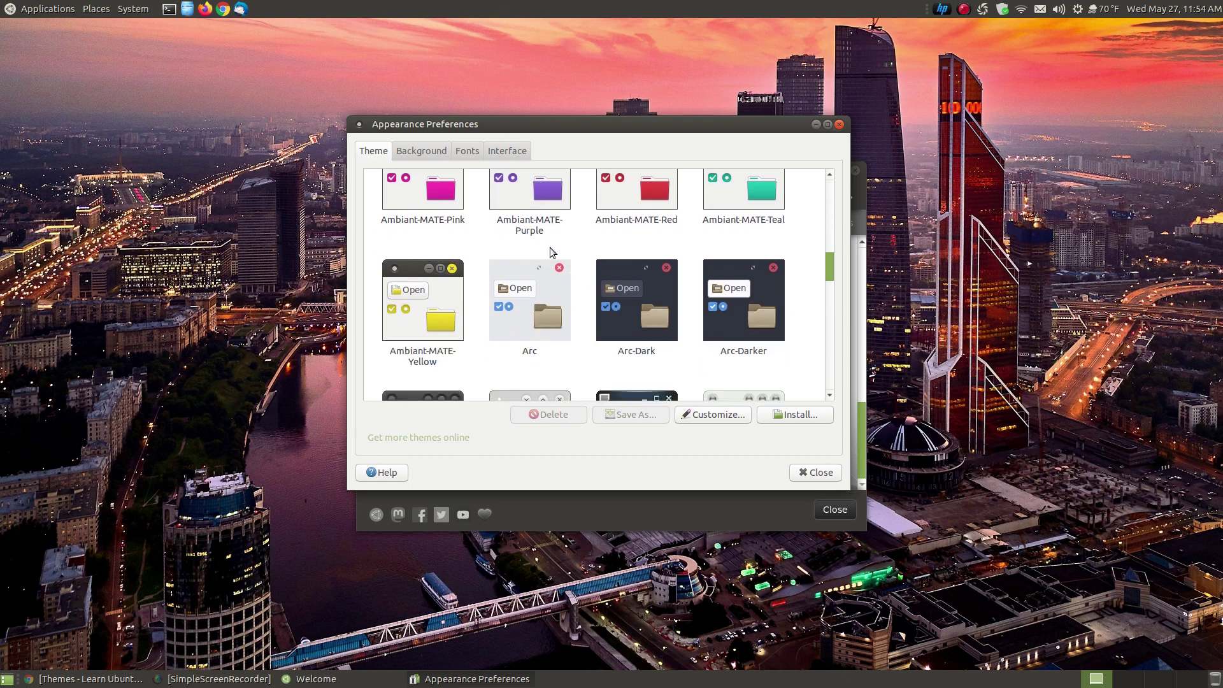
scroll(550, 249, down, 1)
click(535, 263)
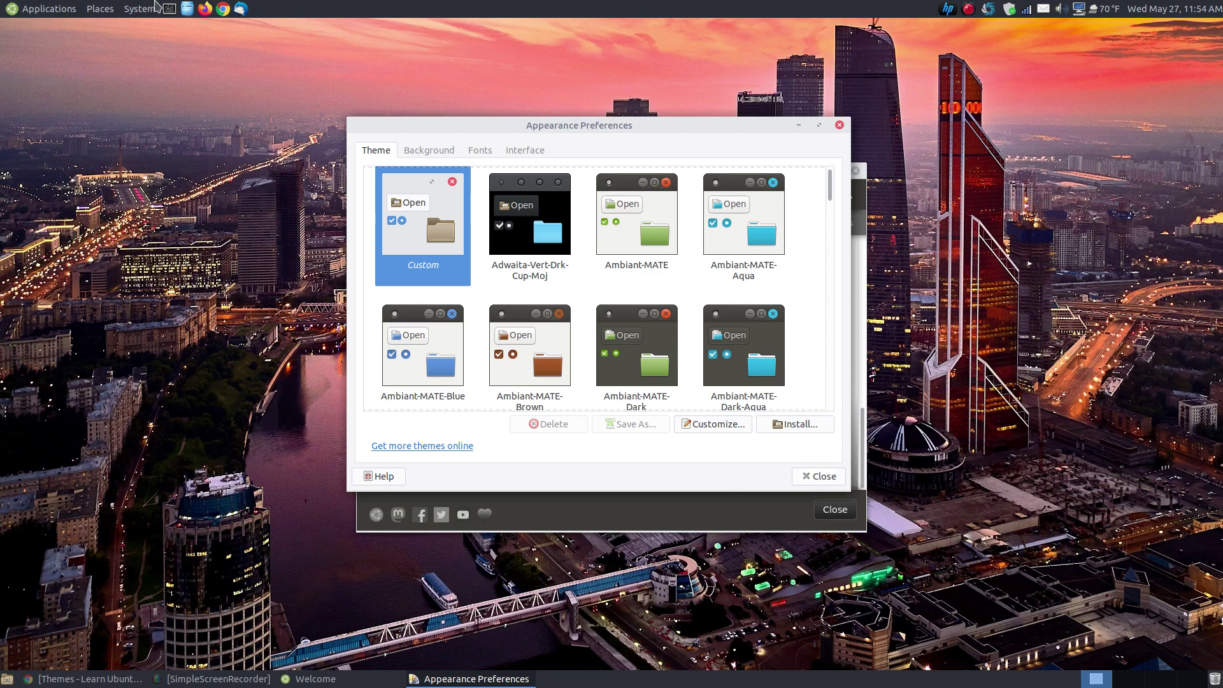
Check how the applied theme looks in the home folder's file manager window and the applications menu
click(187, 8)
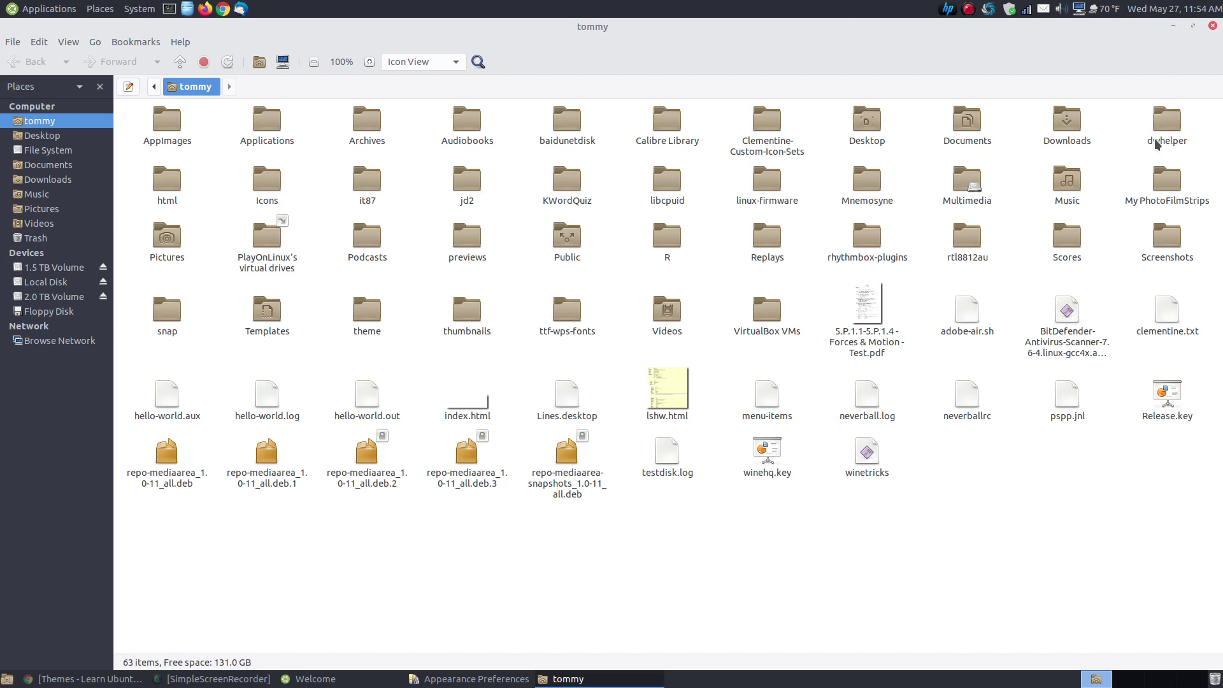
click(1175, 27)
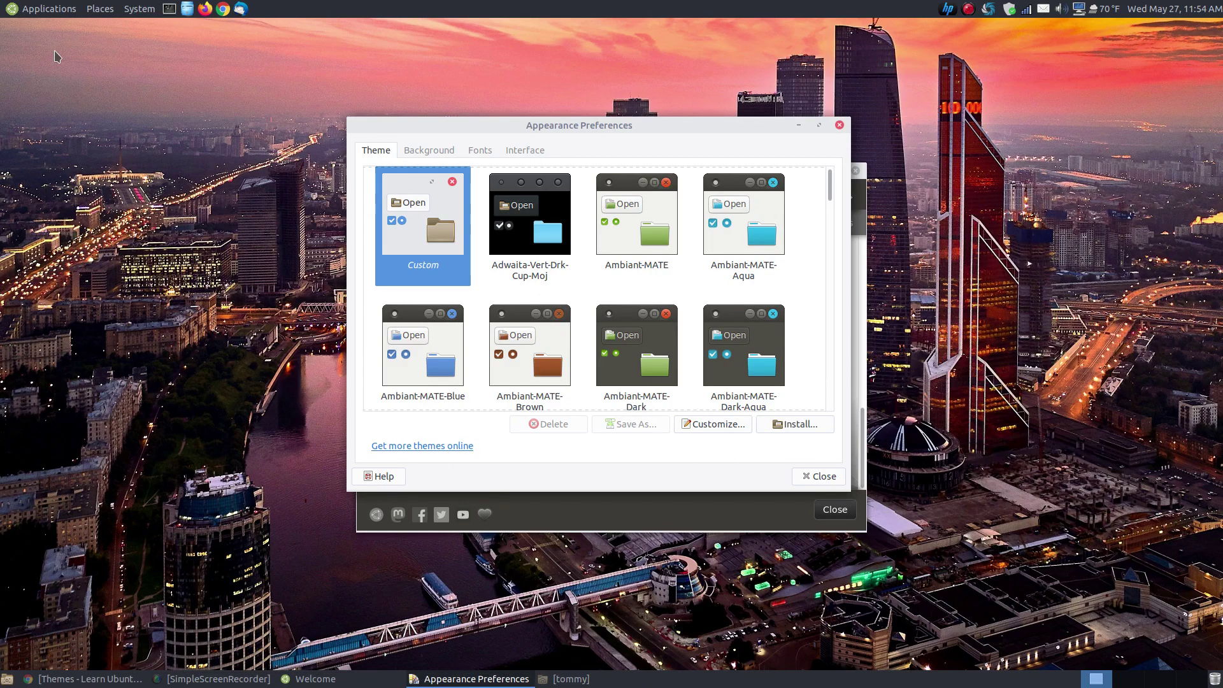
click(48, 9)
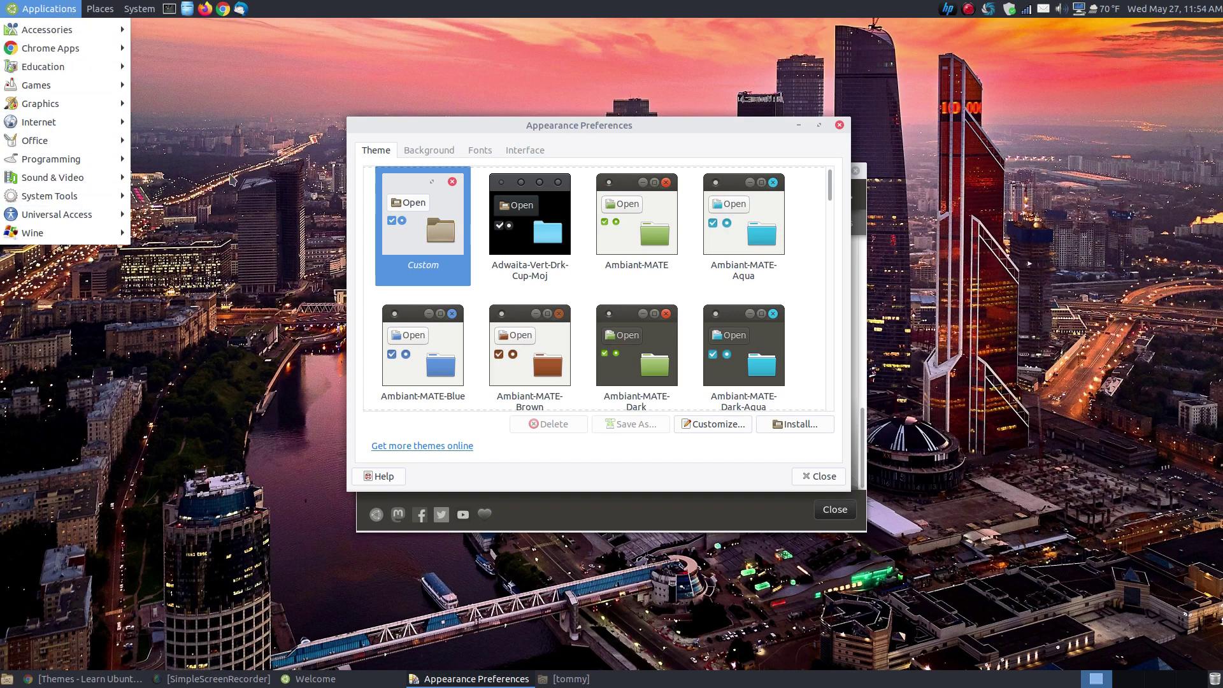
click(604, 134)
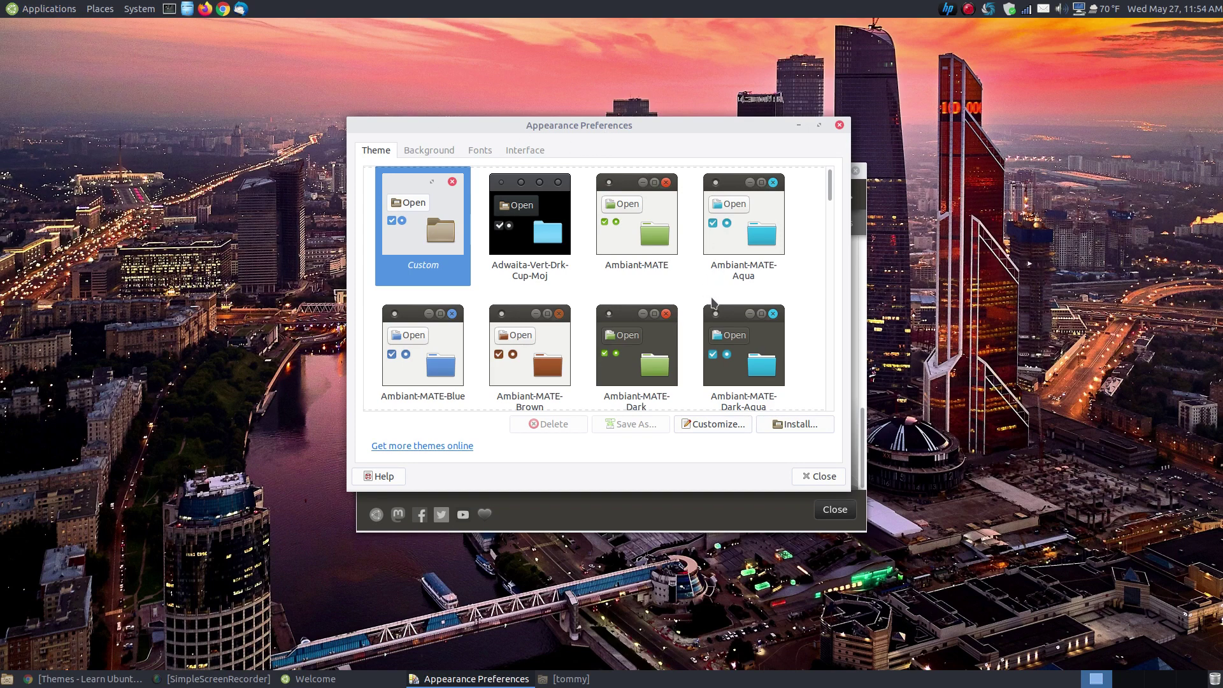
Apply the Arc-Dark theme to the desktop
drag(833, 183, 829, 271)
click(759, 288)
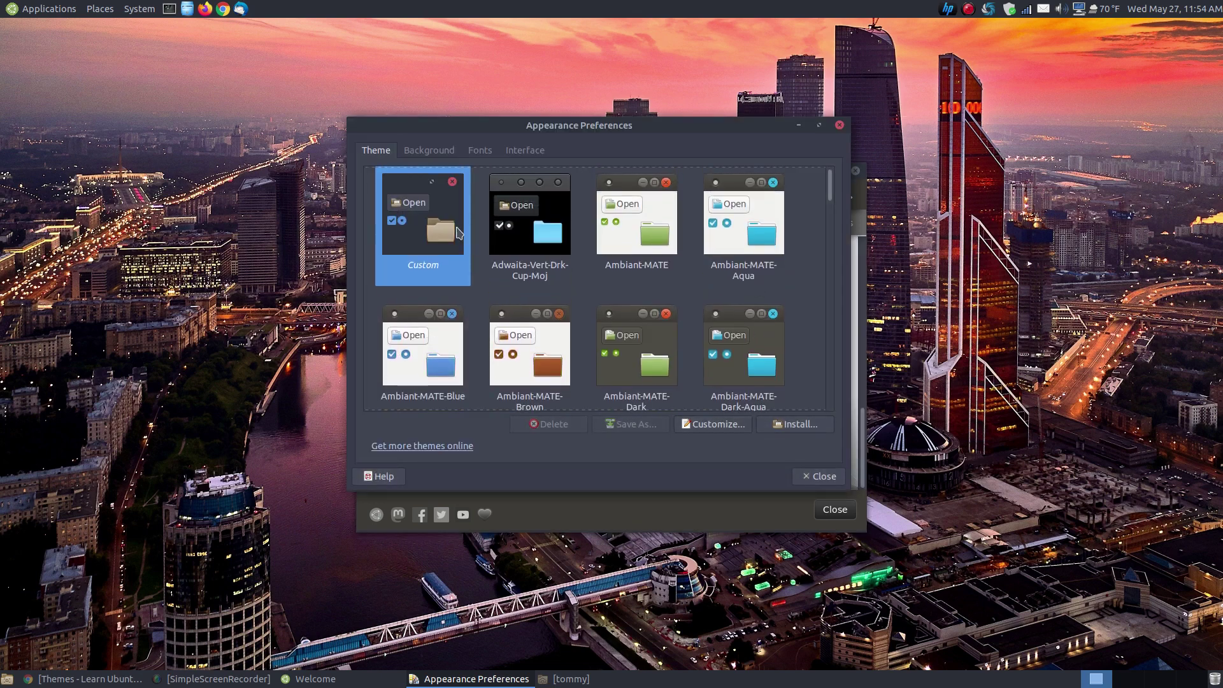
Check how the Arc-Dark theme looks in the applications menu and the home folder's file manager window
click(48, 9)
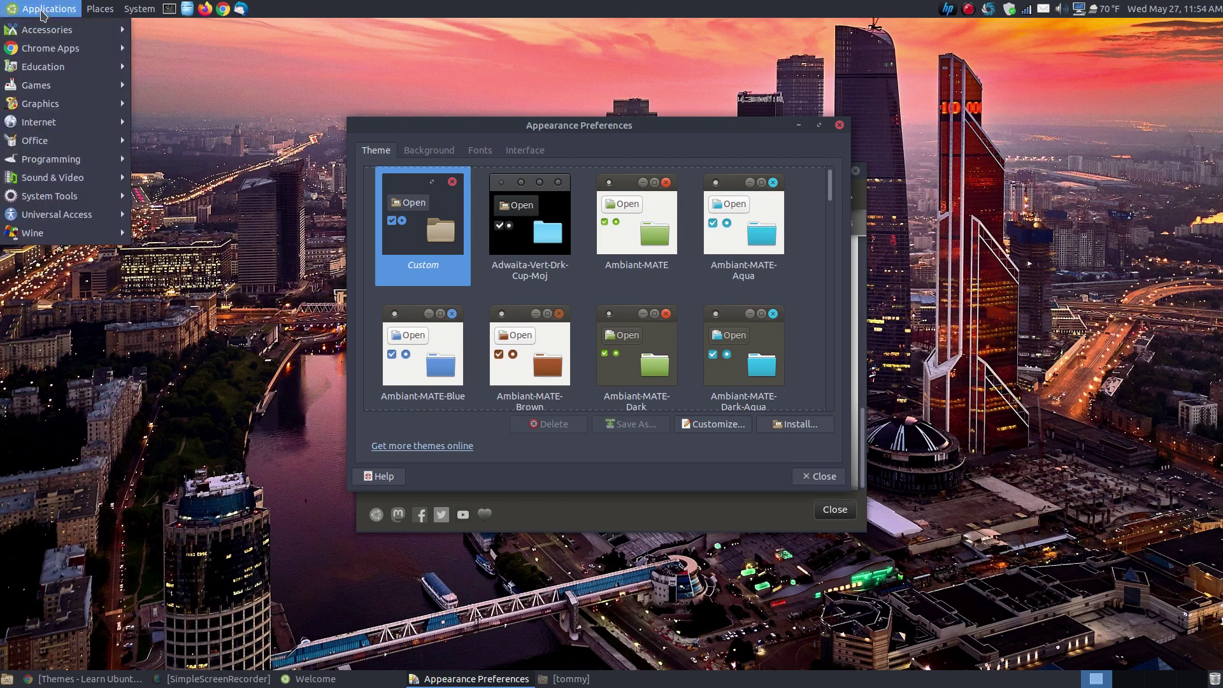
click(253, 198)
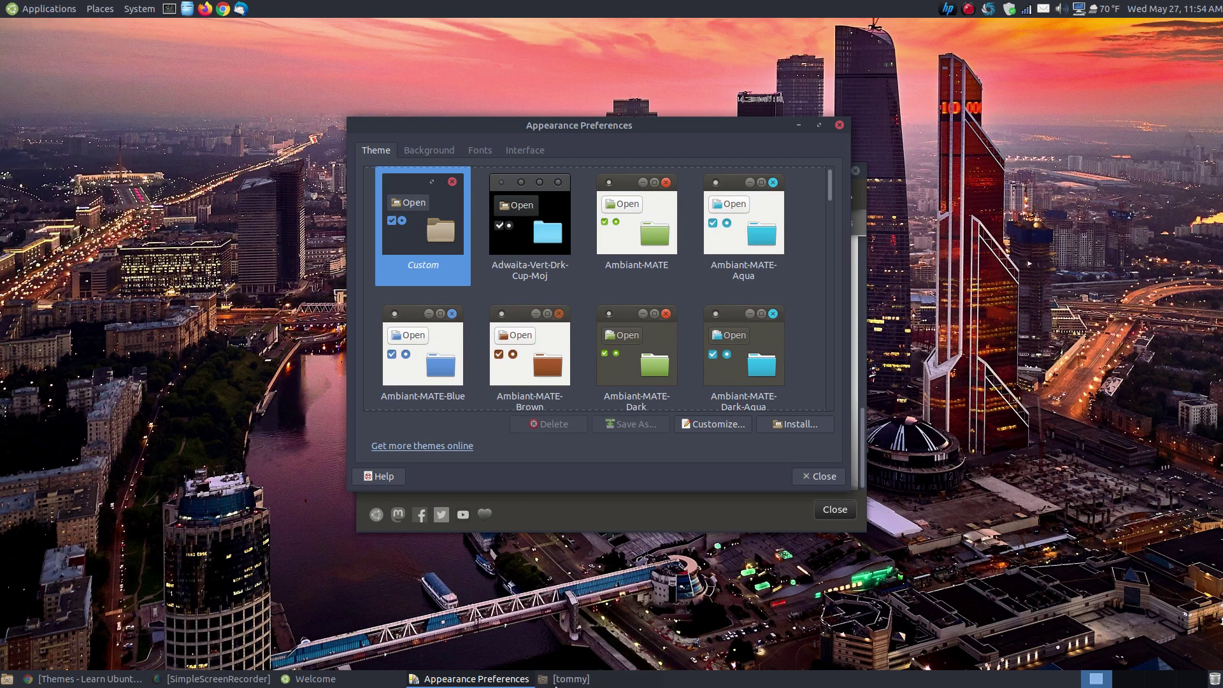
click(564, 679)
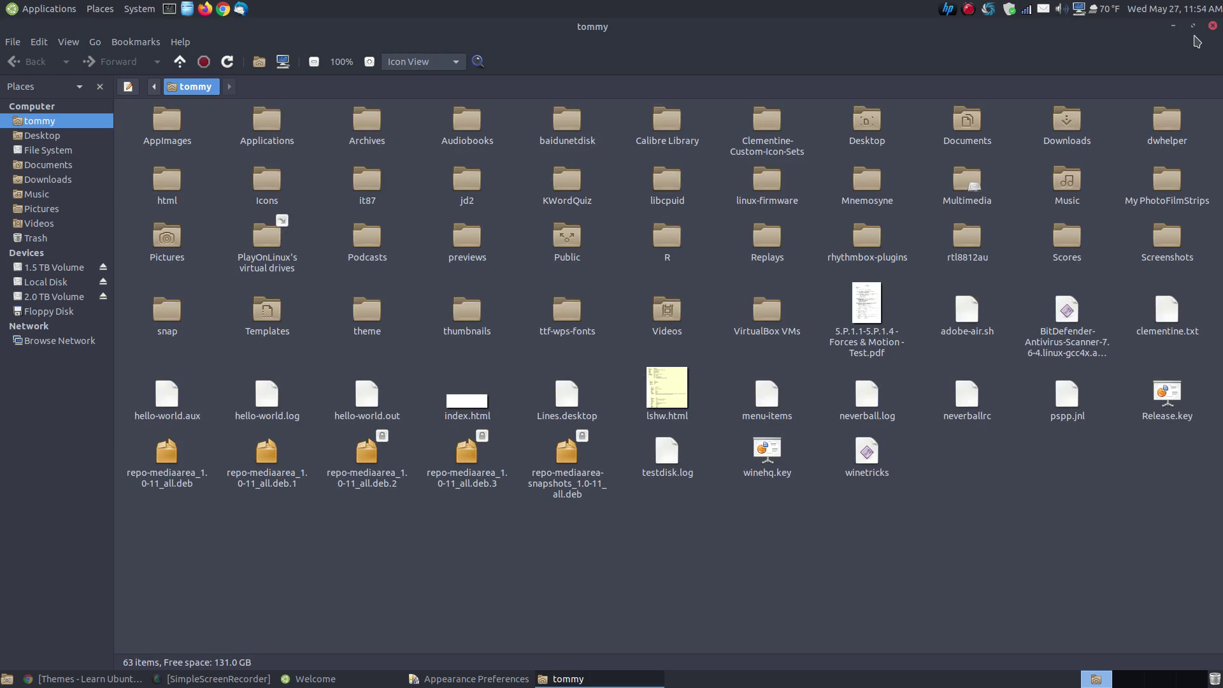
click(1176, 27)
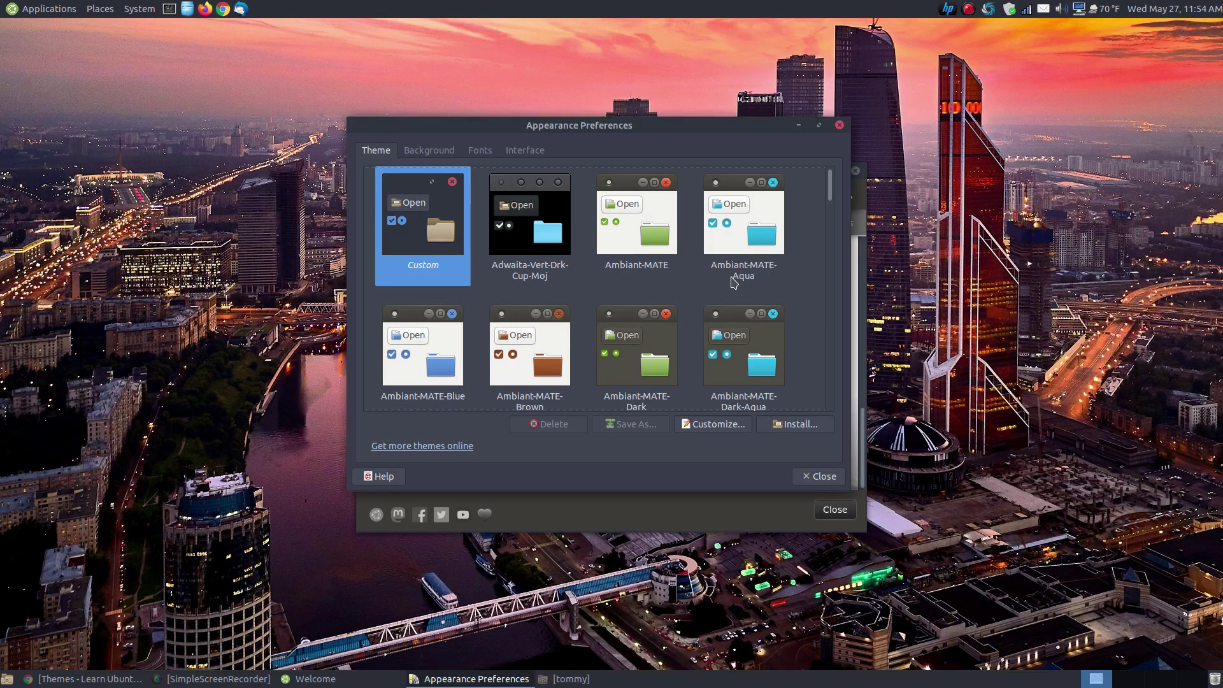
Apply the BlackMATE theme from the theme list
scroll(734, 282, down, 10)
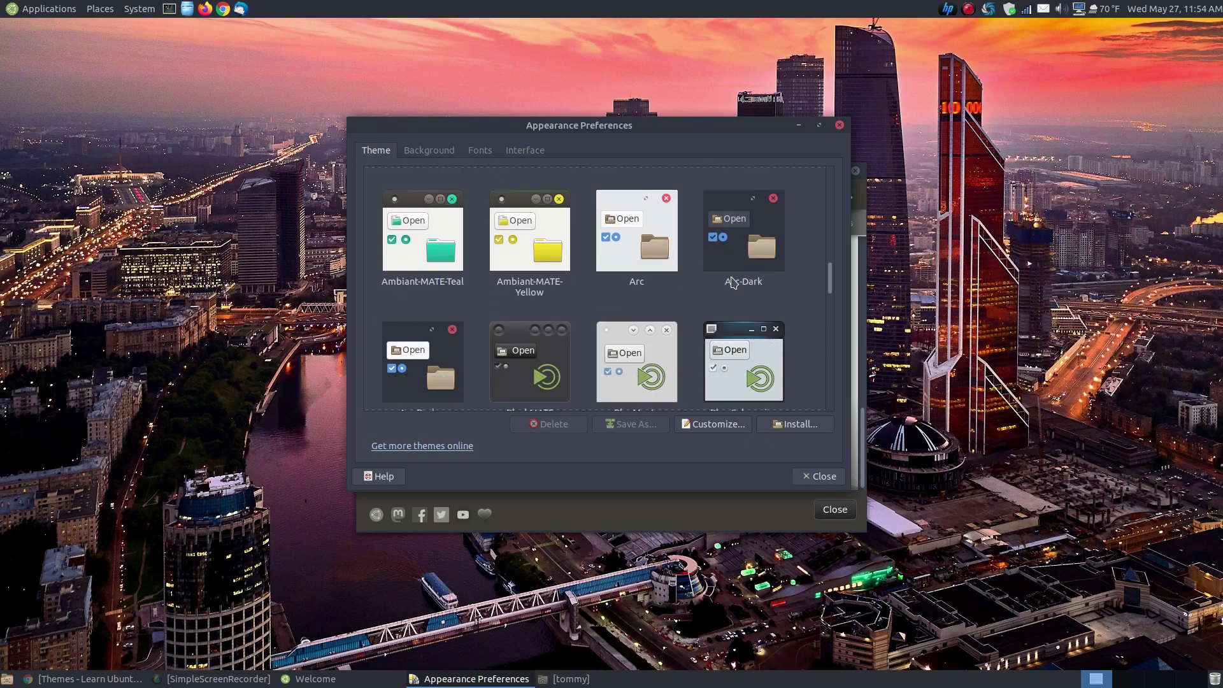
scroll(734, 282, down, 1)
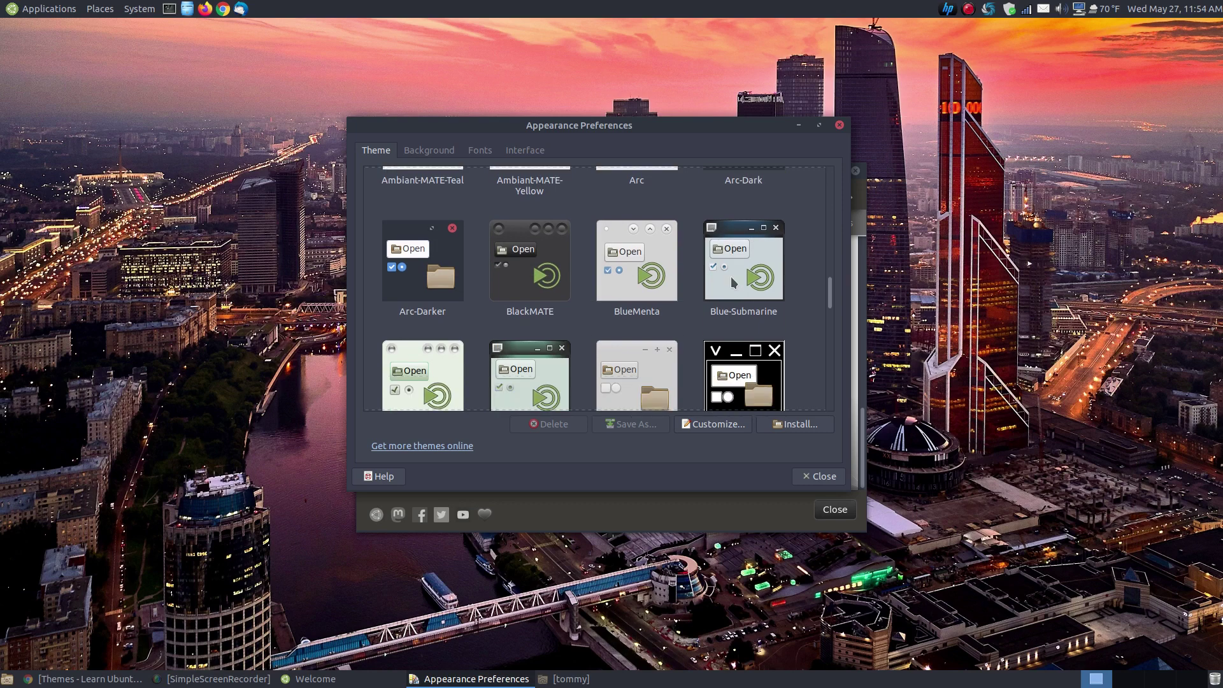
click(551, 276)
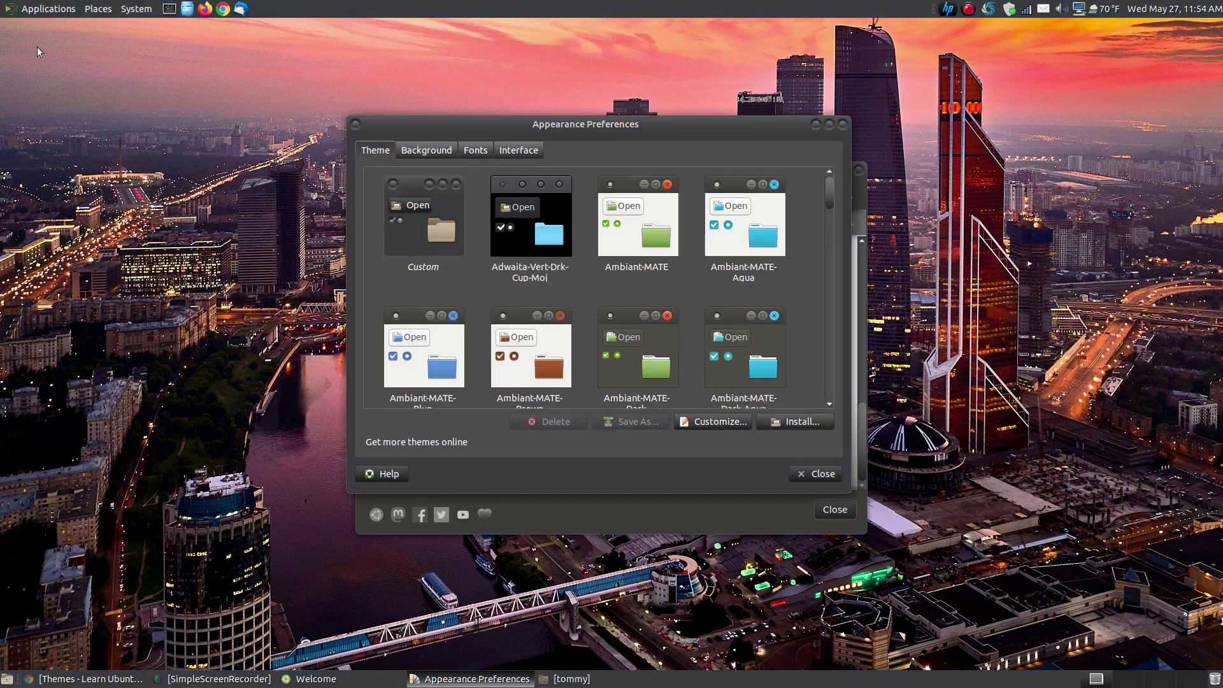
Check how the BlackMATE theme looks in the applications menu and the home folder window
click(14, 9)
mouse_move(22, 29)
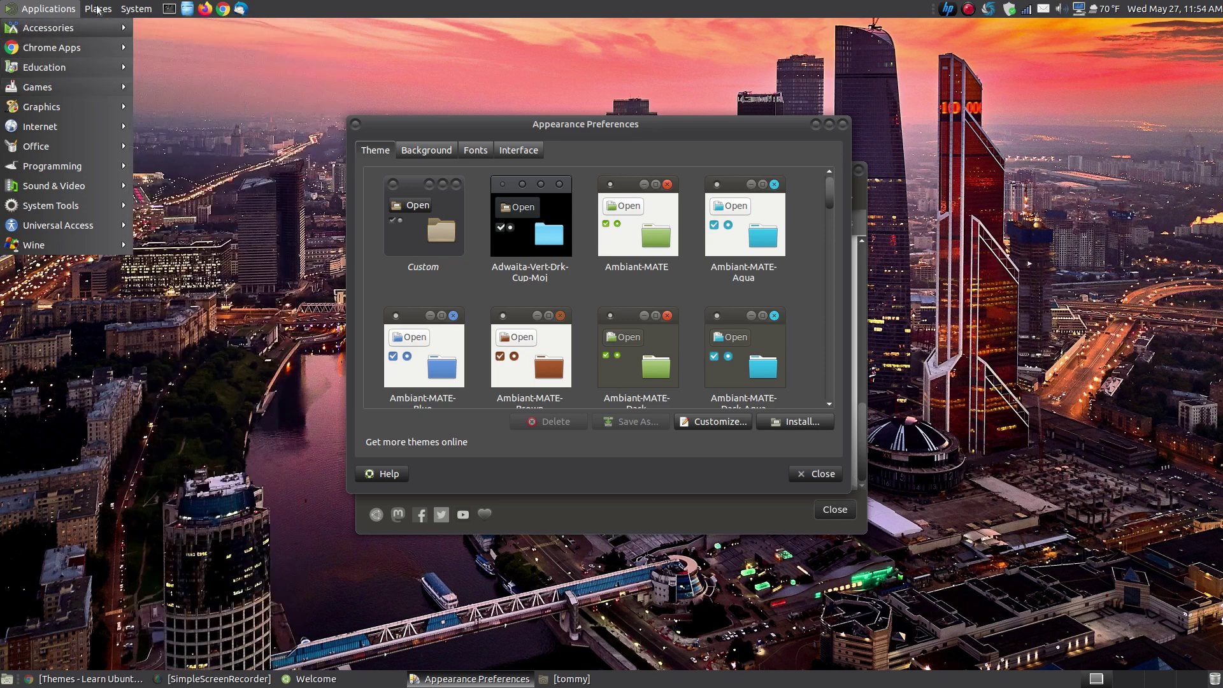
mouse_move(136, 8)
click(308, 48)
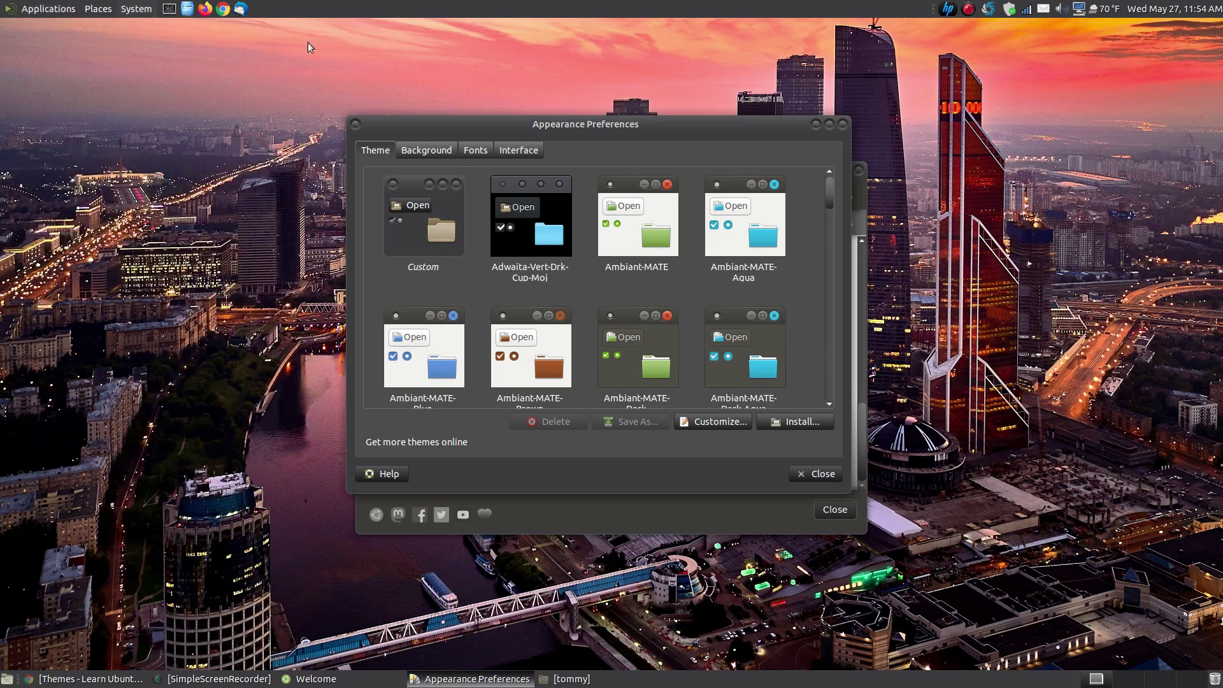
click(577, 679)
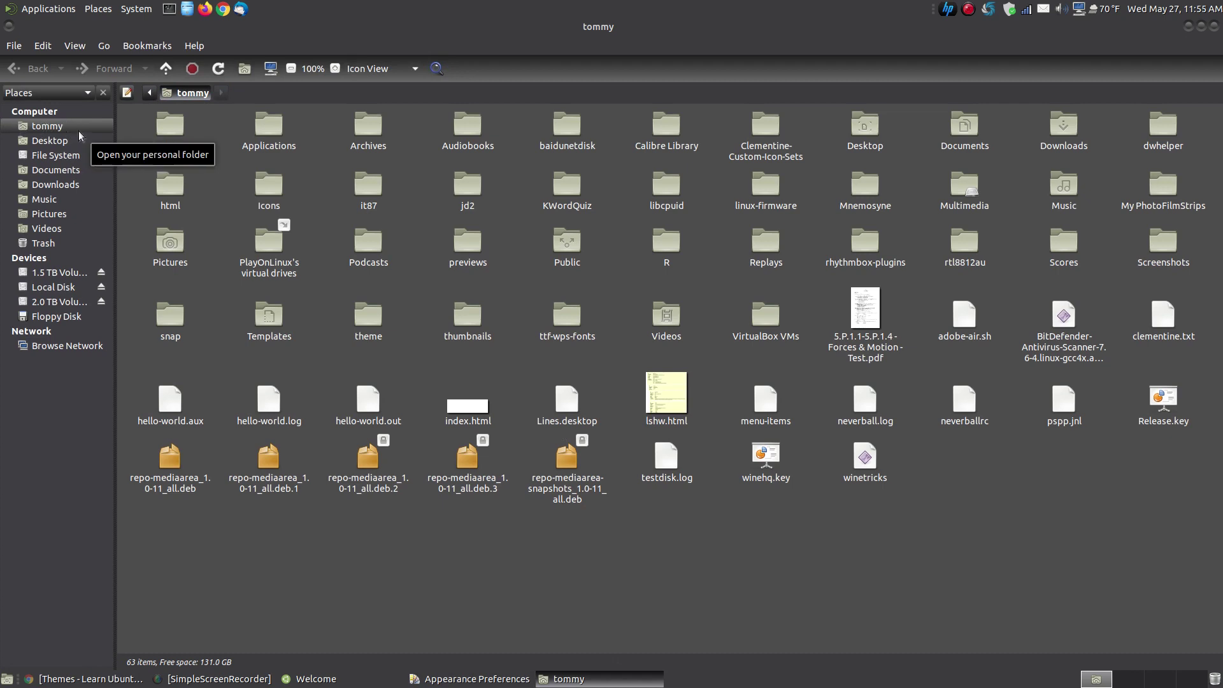
click(1189, 26)
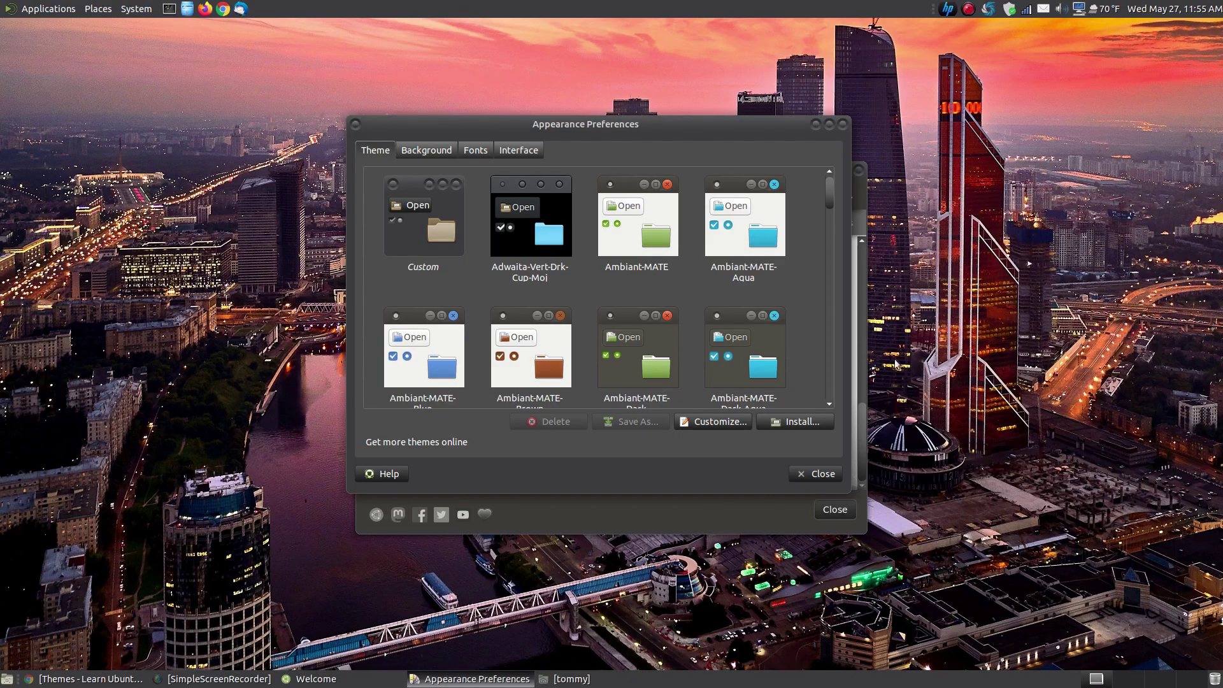
Apply the Numix theme from the theme list
drag(831, 195, 832, 316)
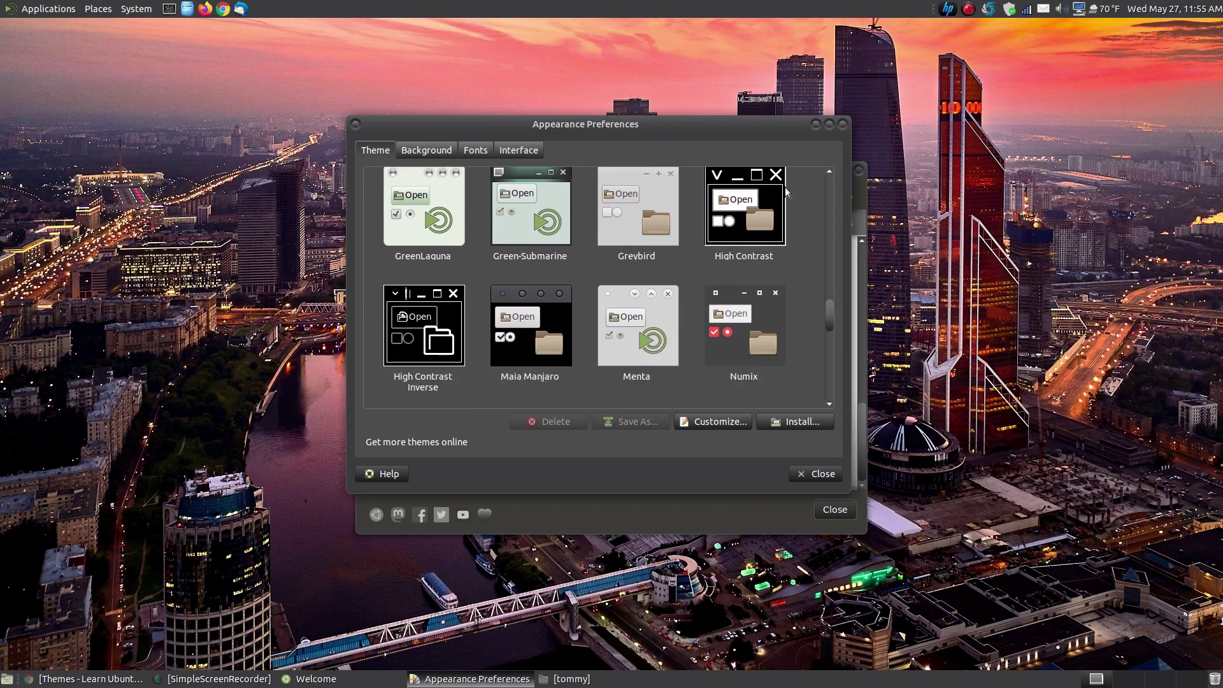
scroll(701, 291, down, 2)
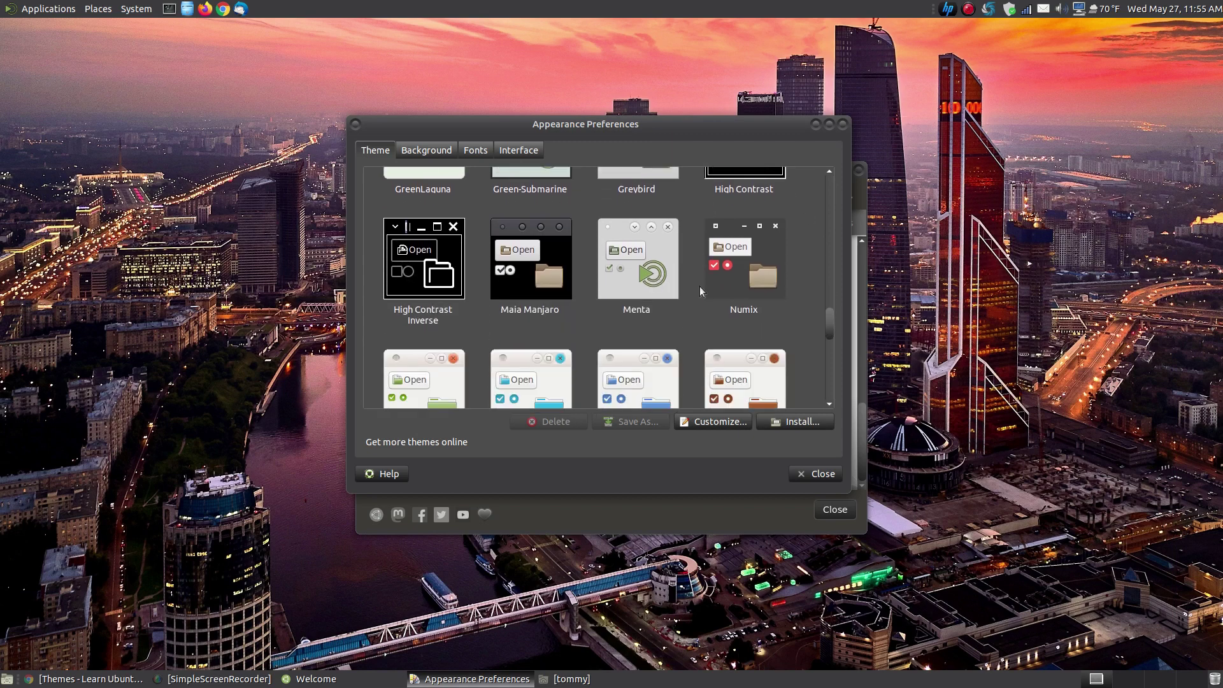
click(762, 268)
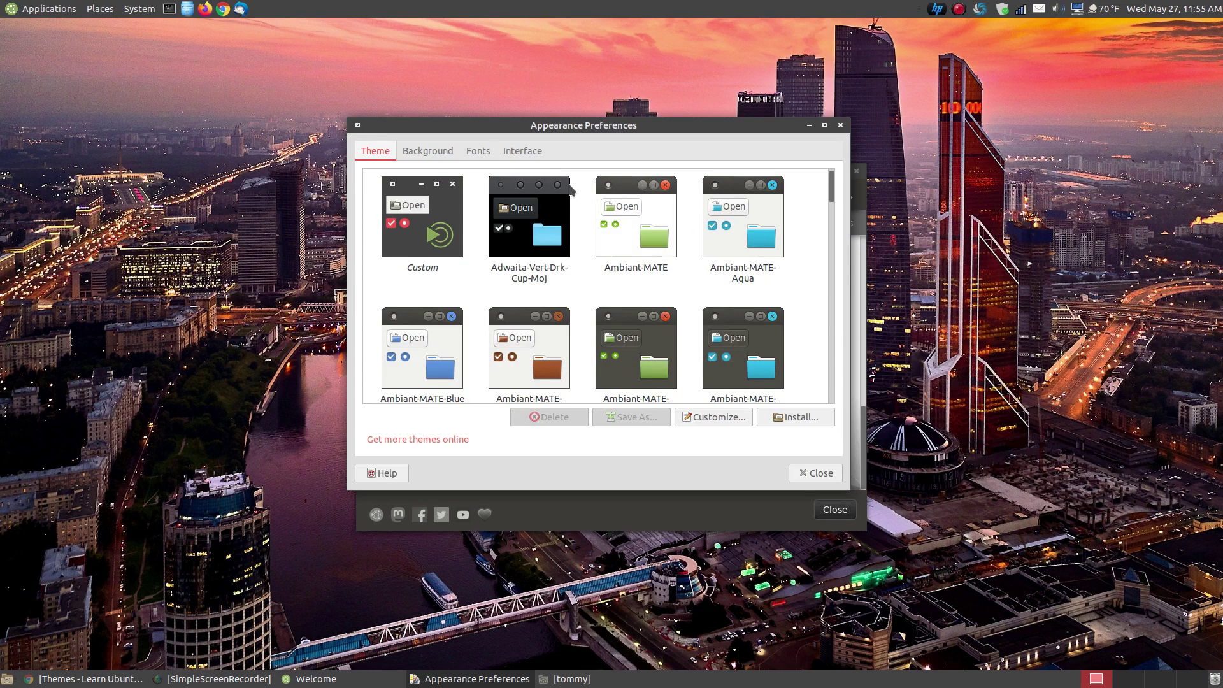
Check how the Numix theme looks in the applications menu and the home folder window
click(15, 8)
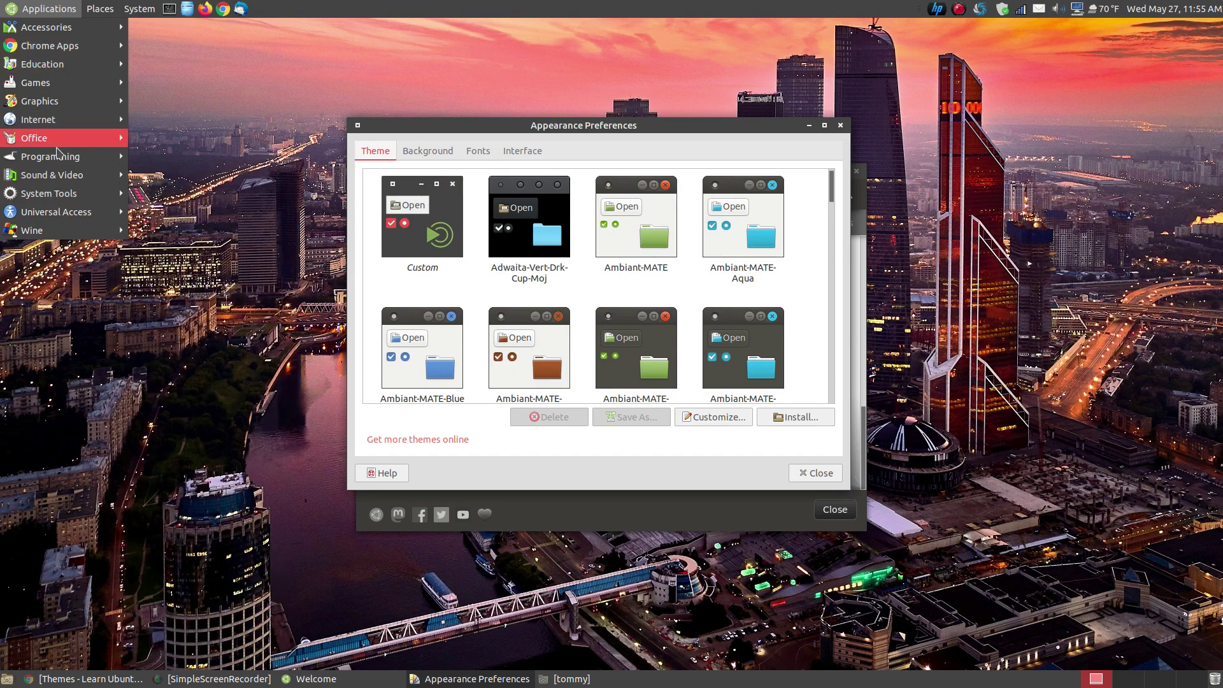
click(124, 323)
click(565, 679)
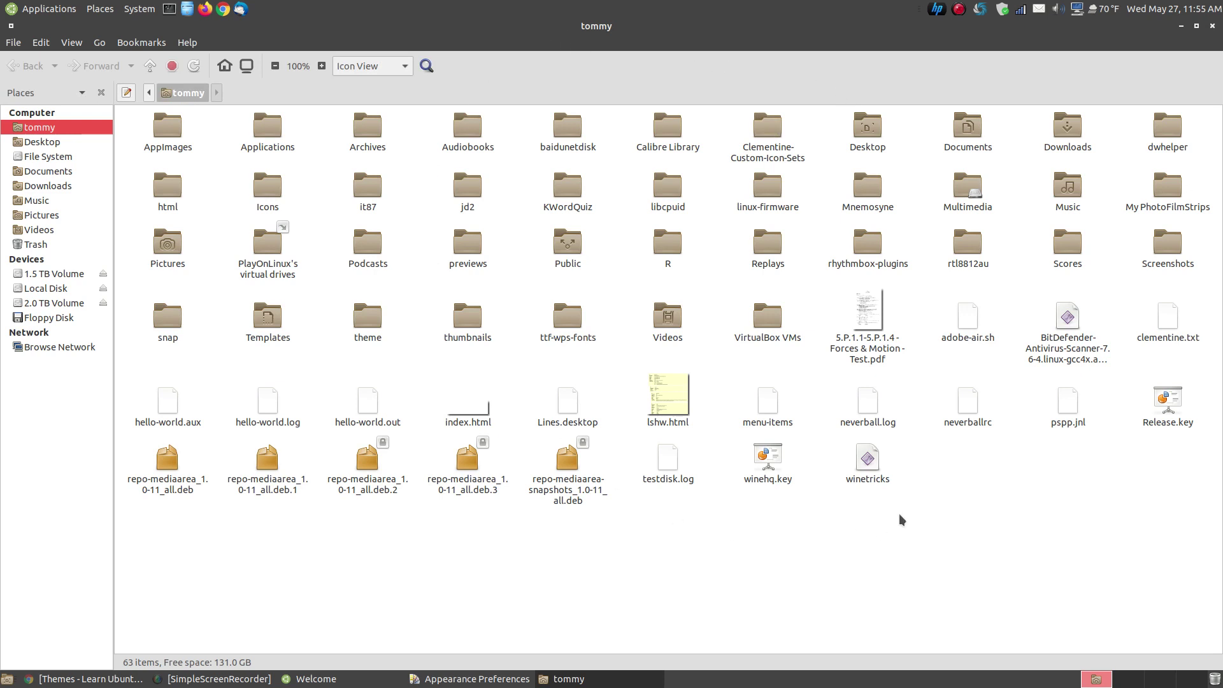
click(1183, 26)
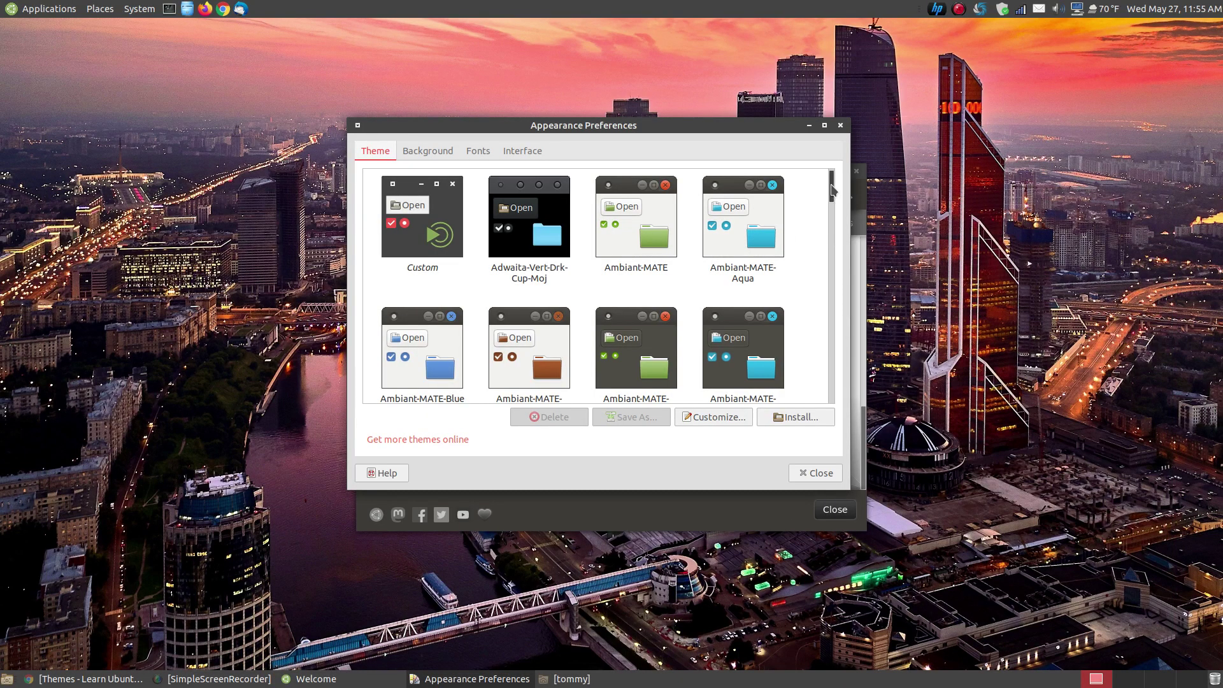
Select the Custom theme, open its customization options and browse the controls list back to its first entries
click(440, 241)
scroll(440, 241, down, 5)
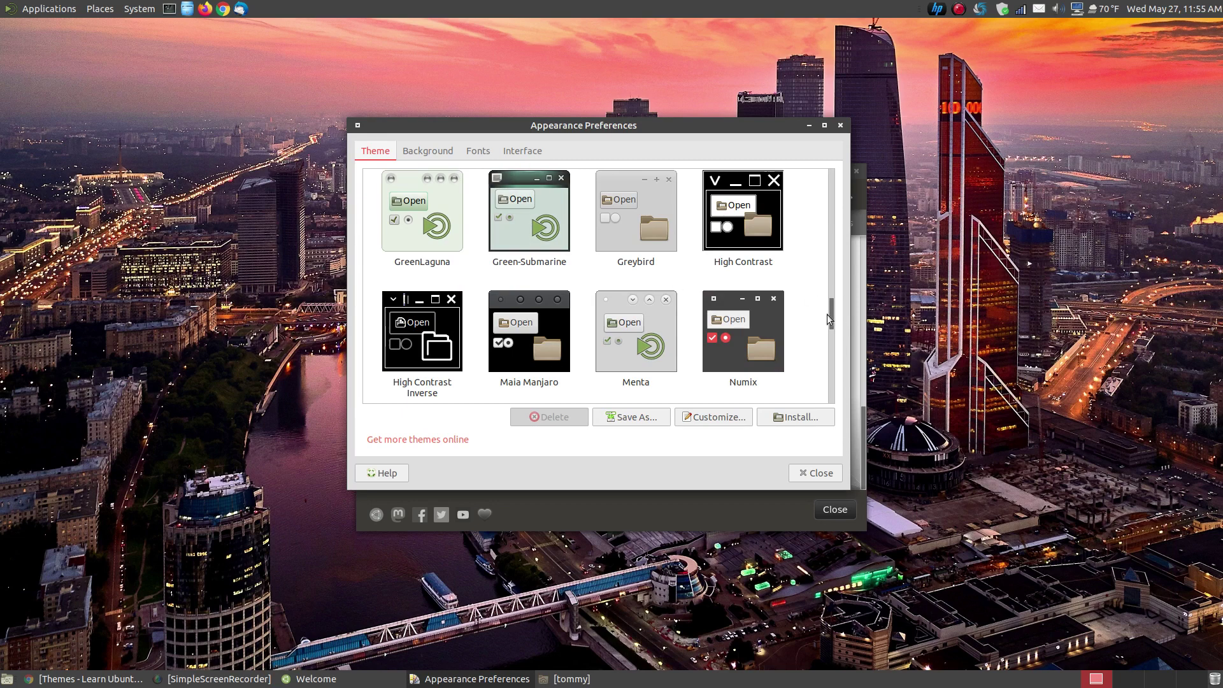
scroll(415, 237, up, 10)
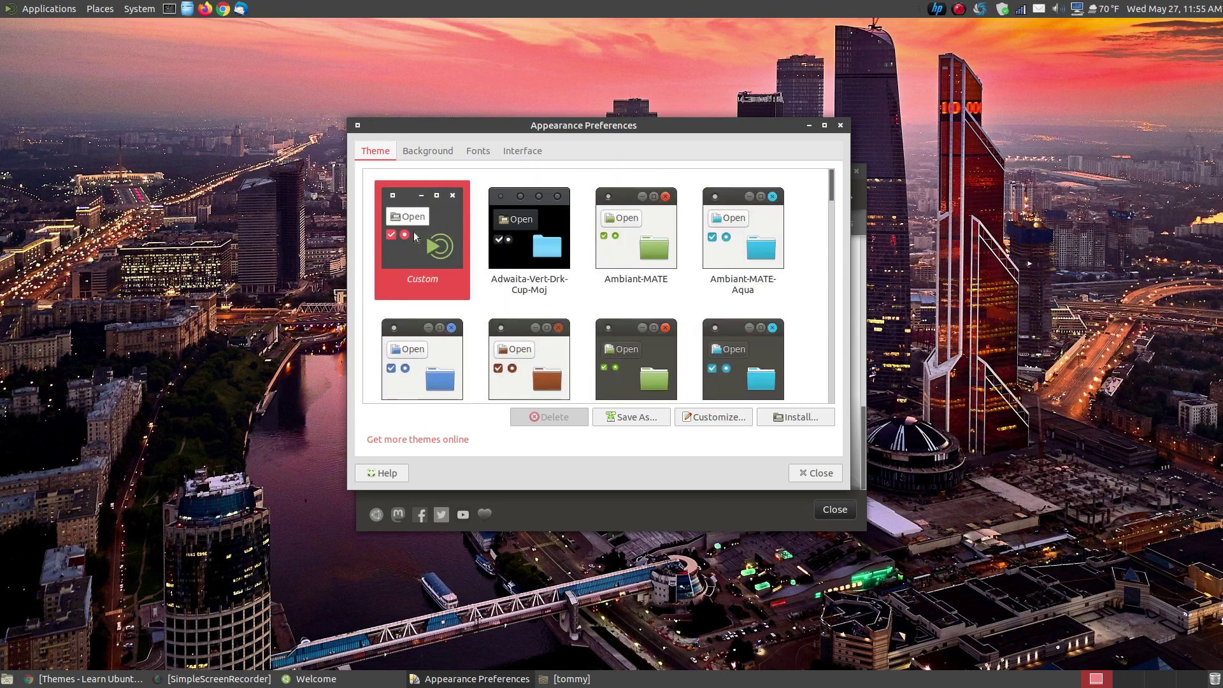
click(723, 417)
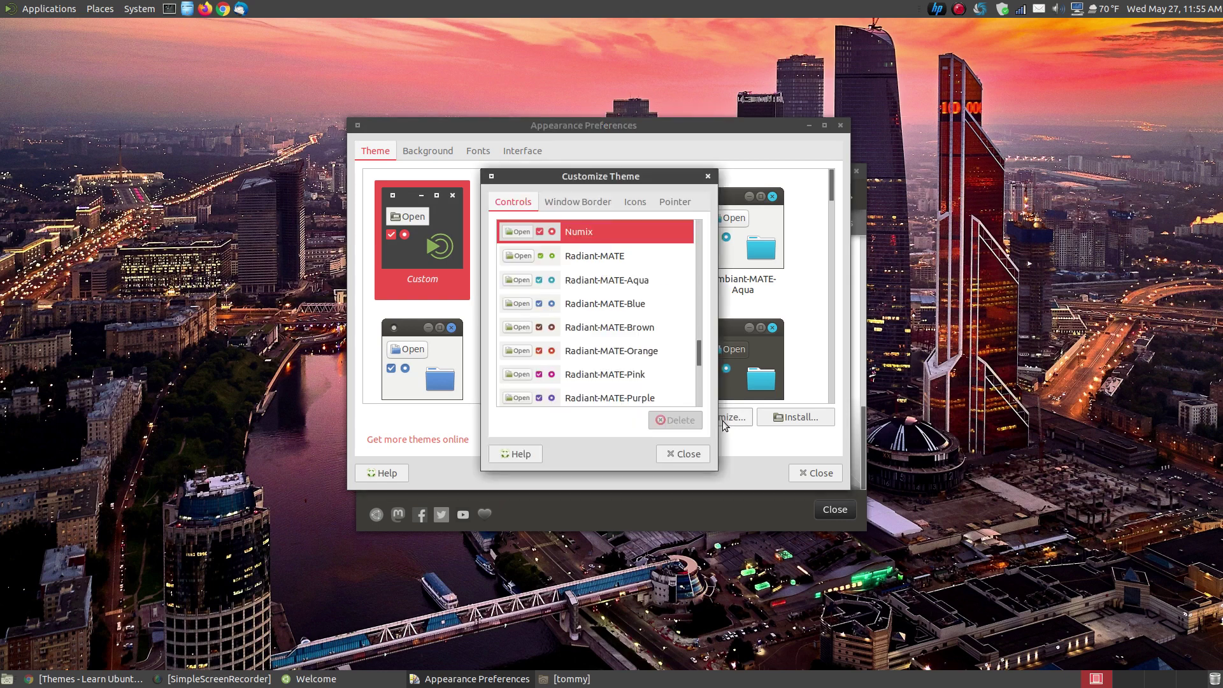
drag(699, 360, 703, 231)
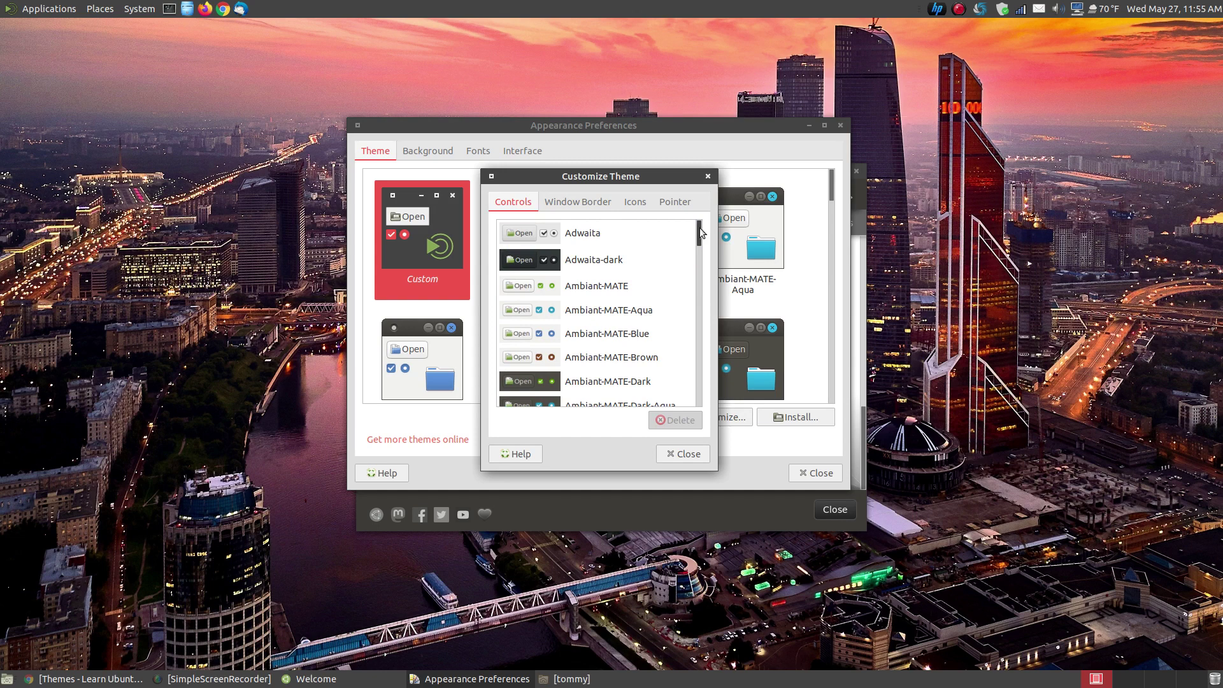
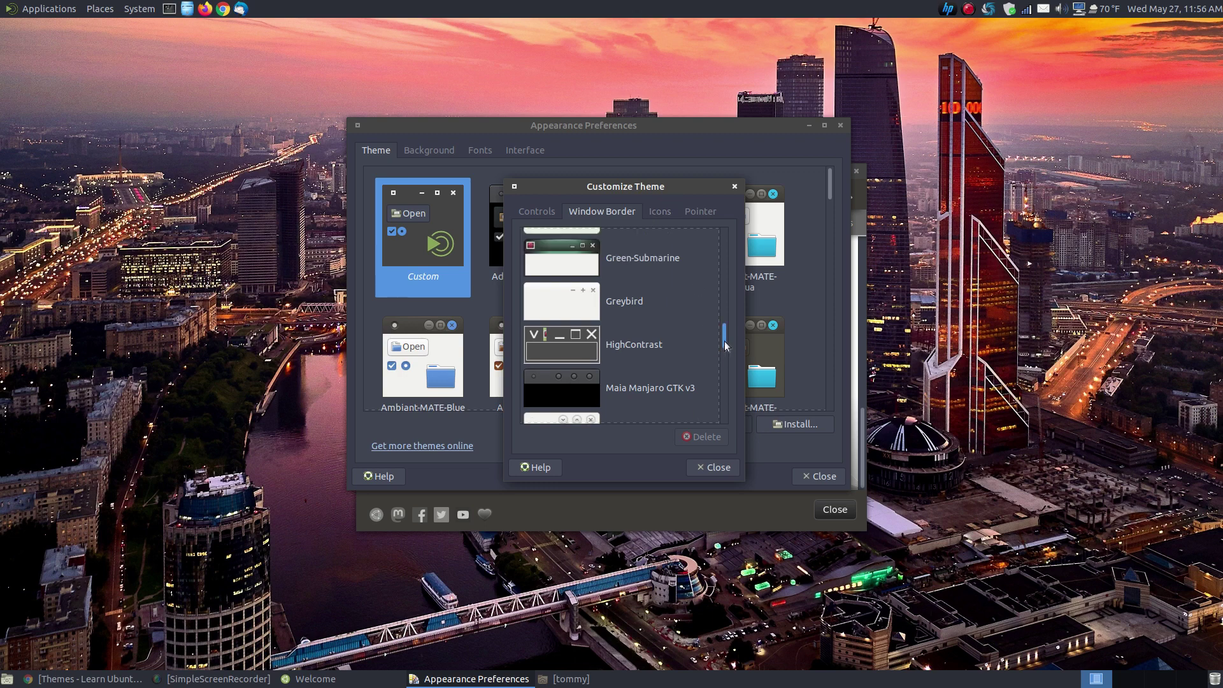
Set the custom theme's window border to Maia Manjaro GTK v3 and its icons to Ambiant-MATE-Aqua
mouse_move(727, 347)
mouse_down()
mouse_move(727, 326)
mouse_move(727, 350)
mouse_up()
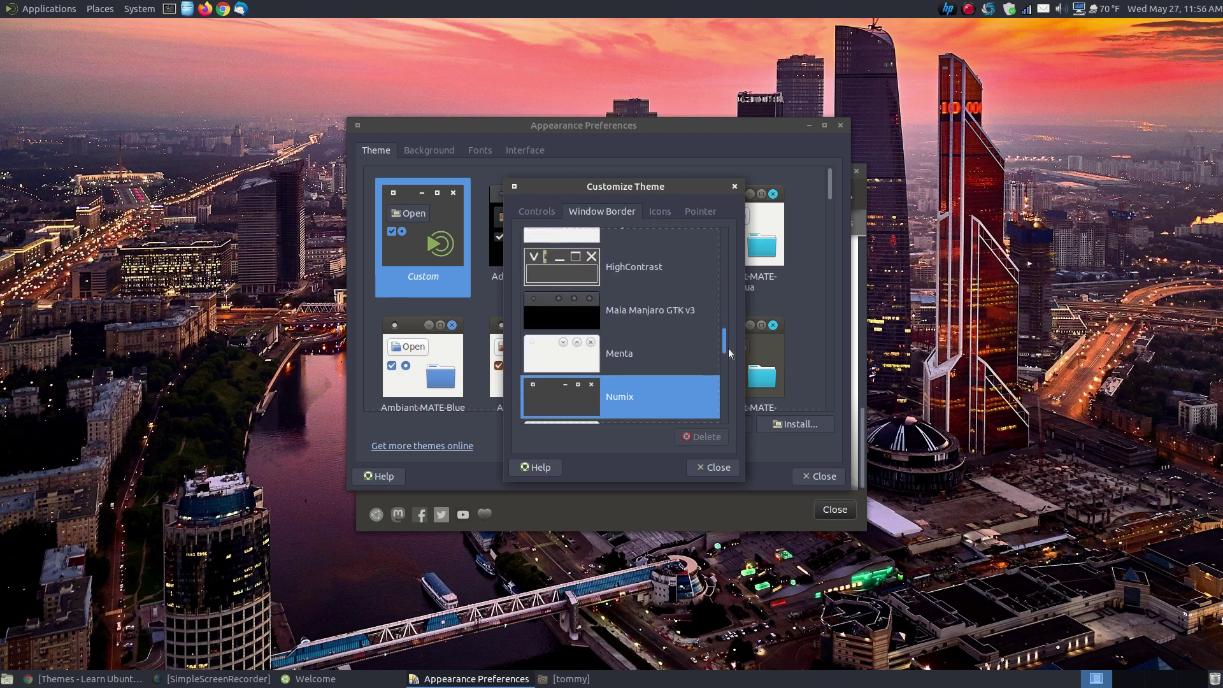
click(580, 309)
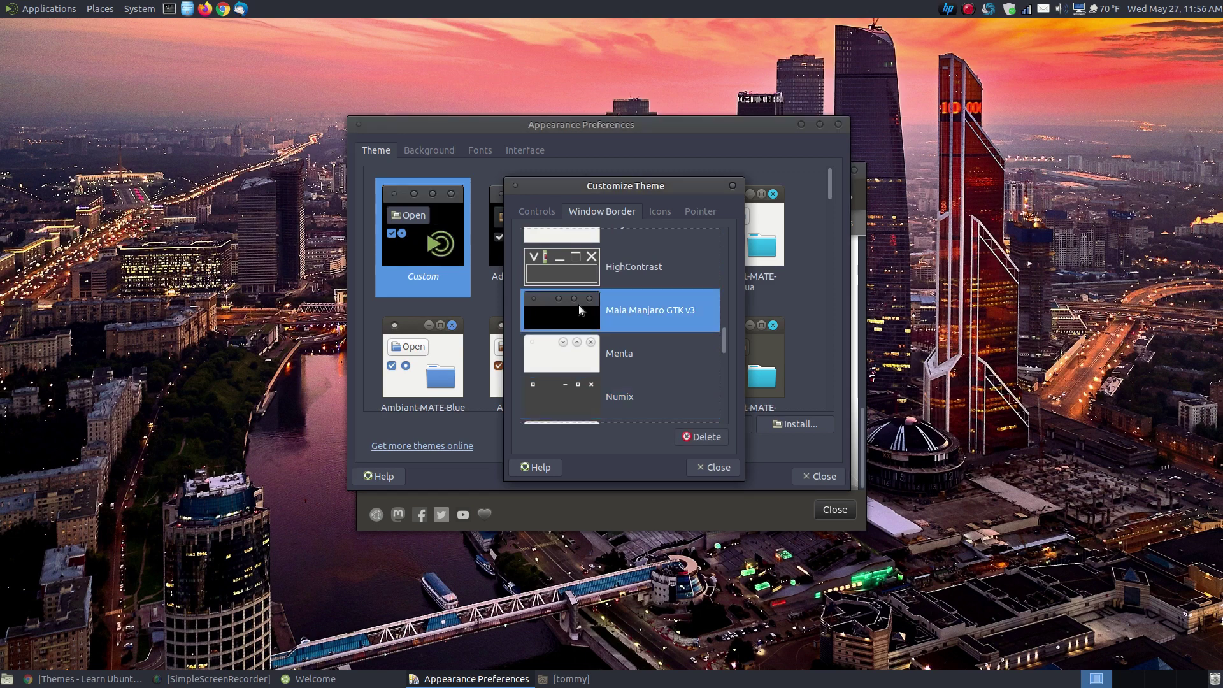
click(657, 213)
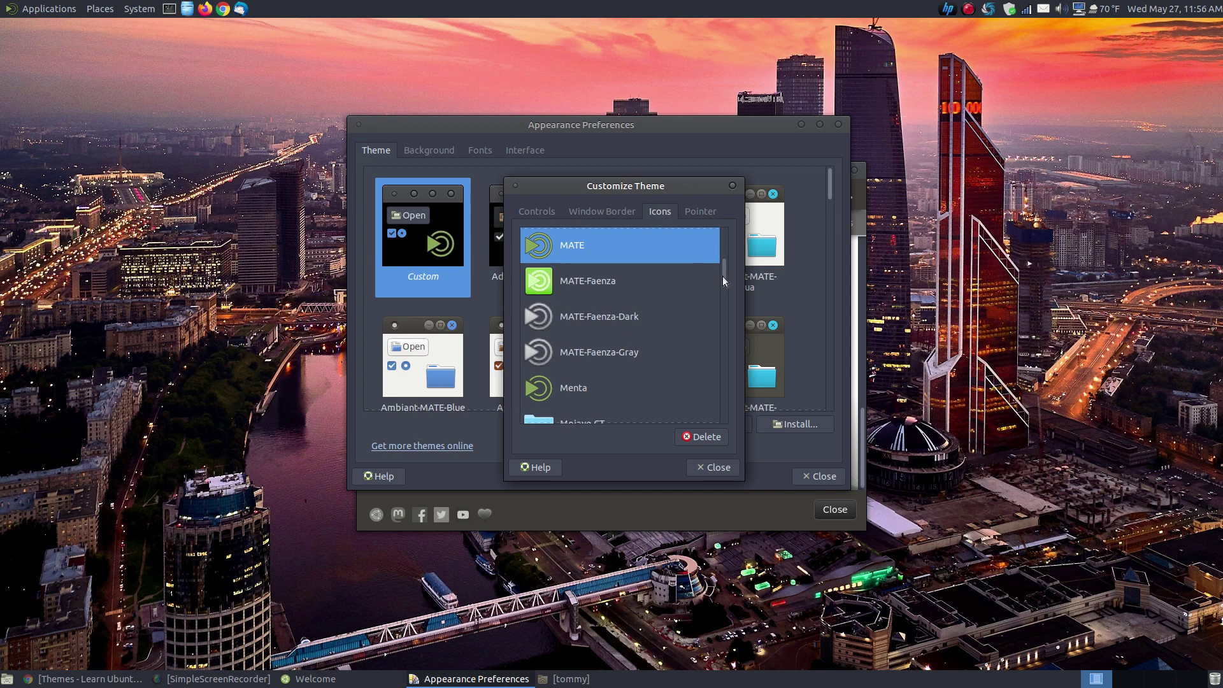
drag(724, 280, 727, 246)
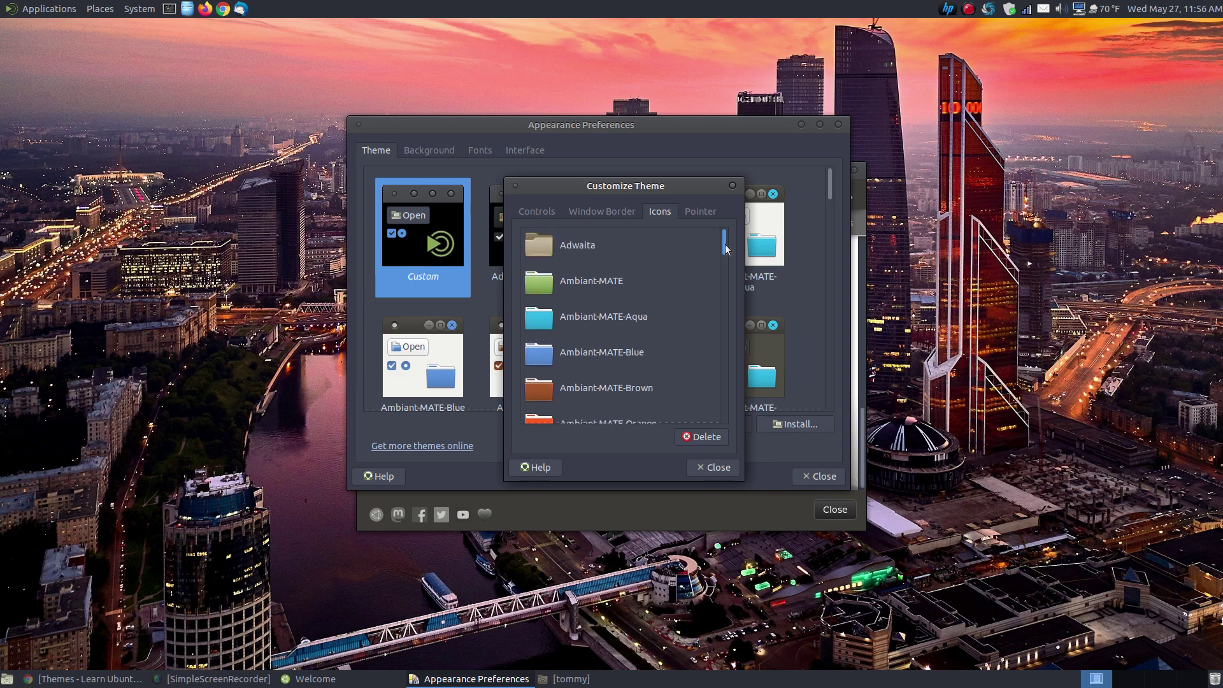
click(580, 319)
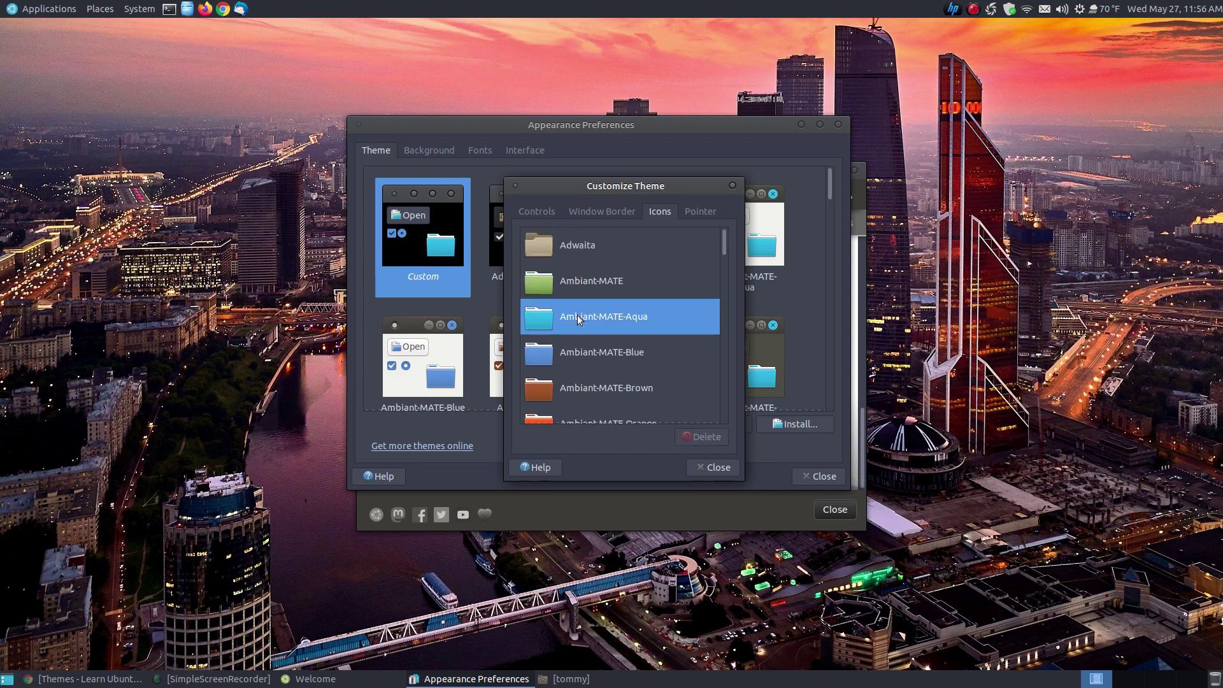
Set the custom theme's pointer to Breeze and close the theme customization dialog
click(704, 214)
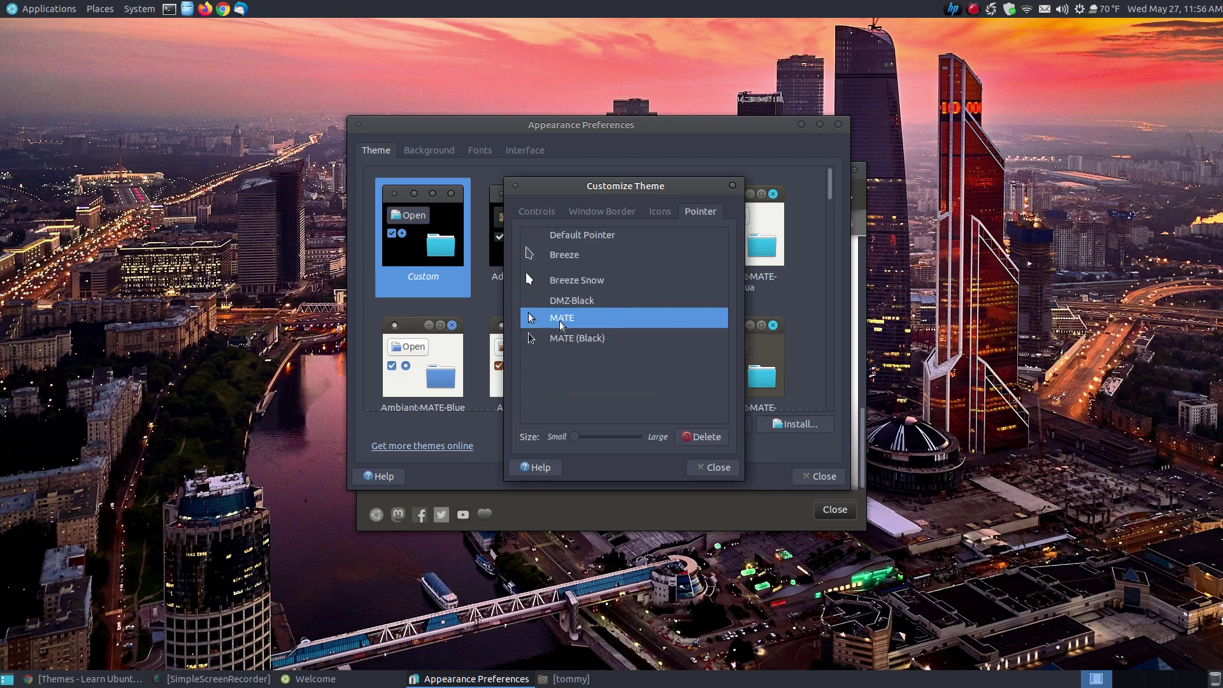
click(552, 258)
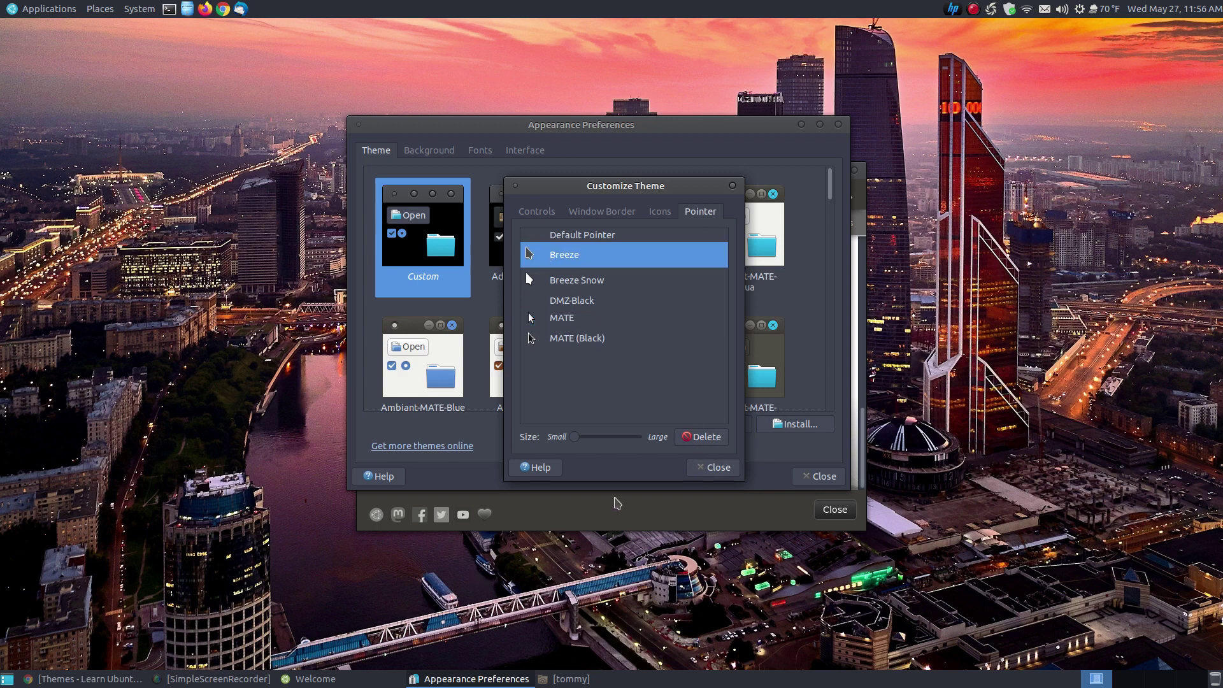
click(714, 468)
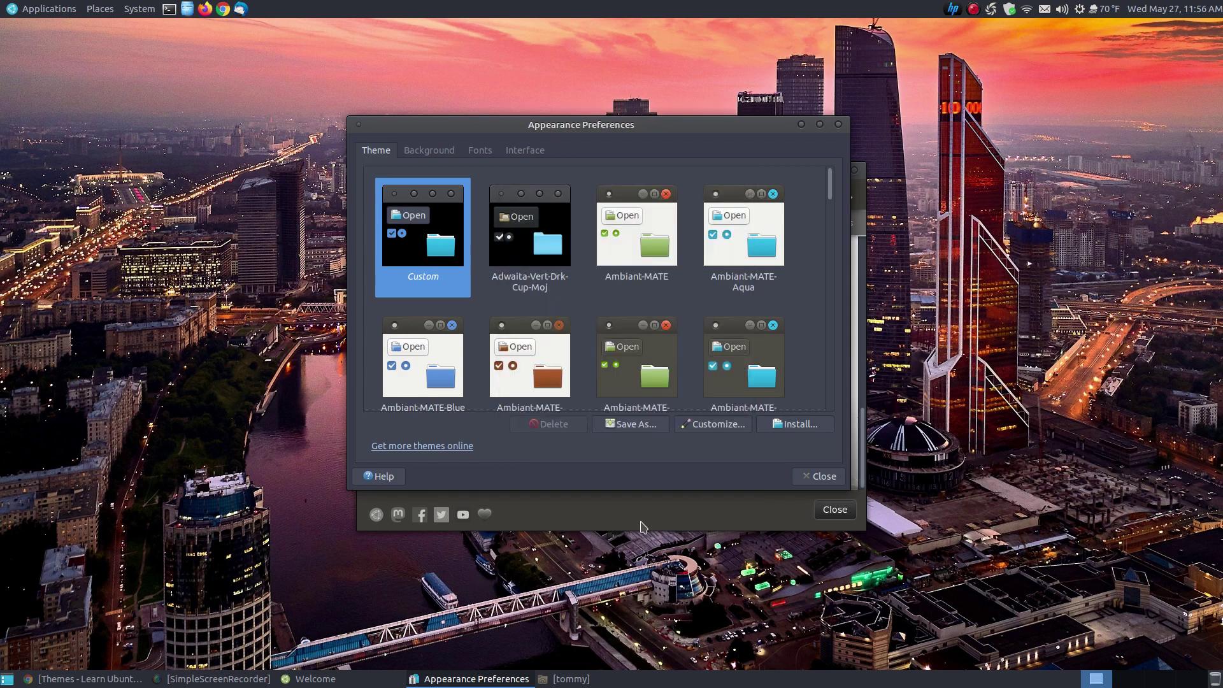
Check how the customized theme looks in the home folder window and the applications menu
click(564, 679)
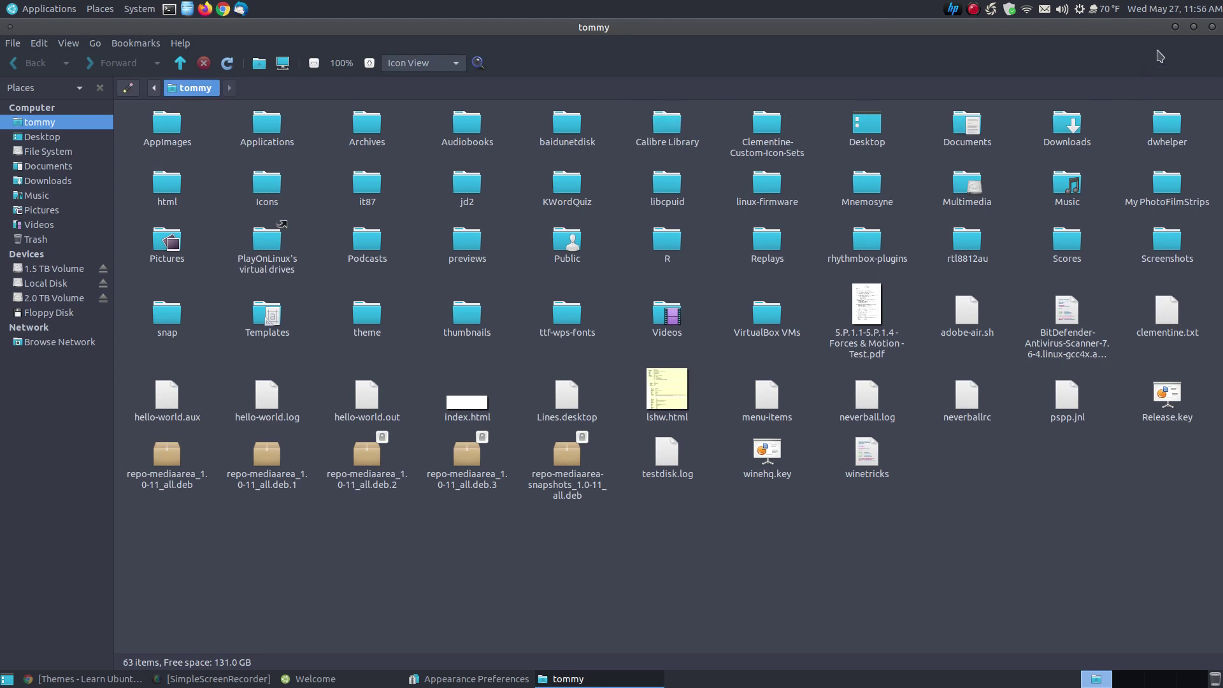
click(1175, 27)
click(63, 12)
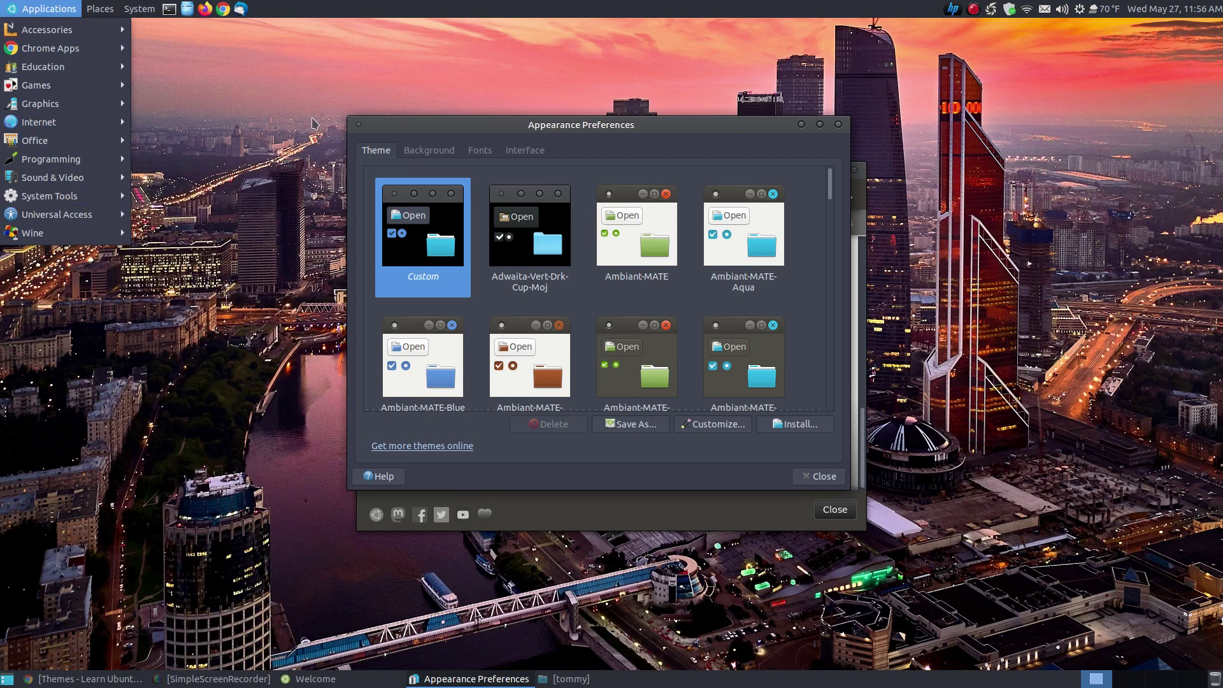
click(572, 126)
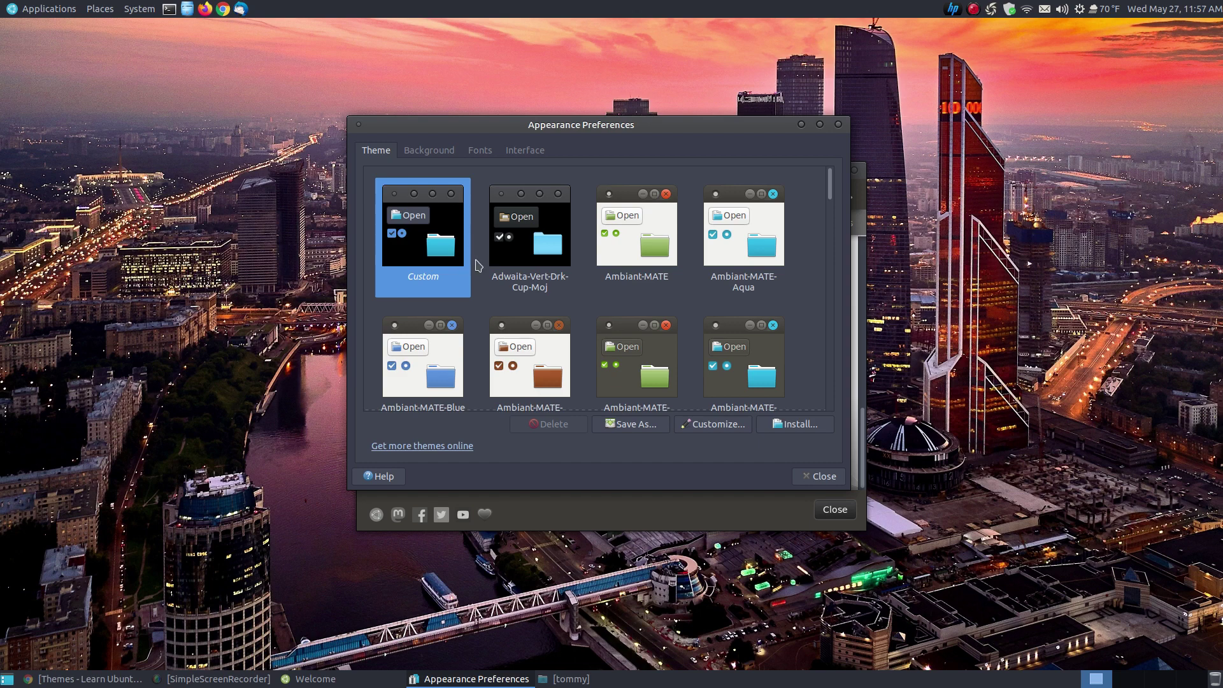
Save the customized theme under the name Test
click(635, 428)
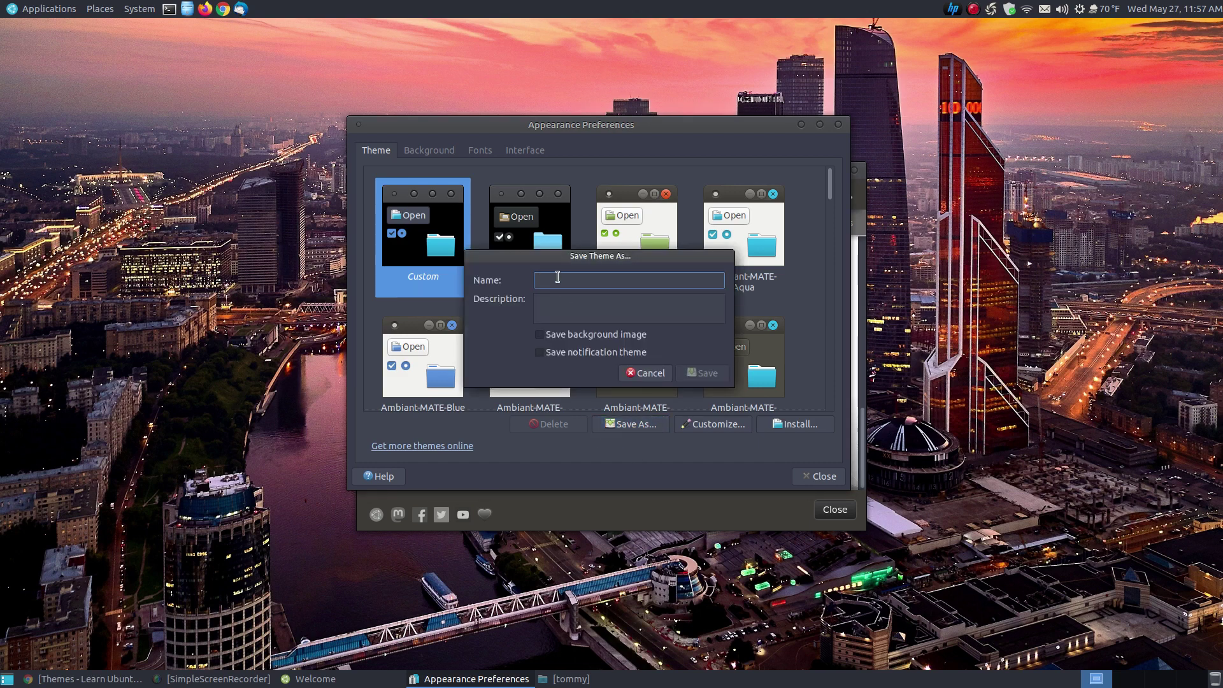
text(Test)
click(685, 373)
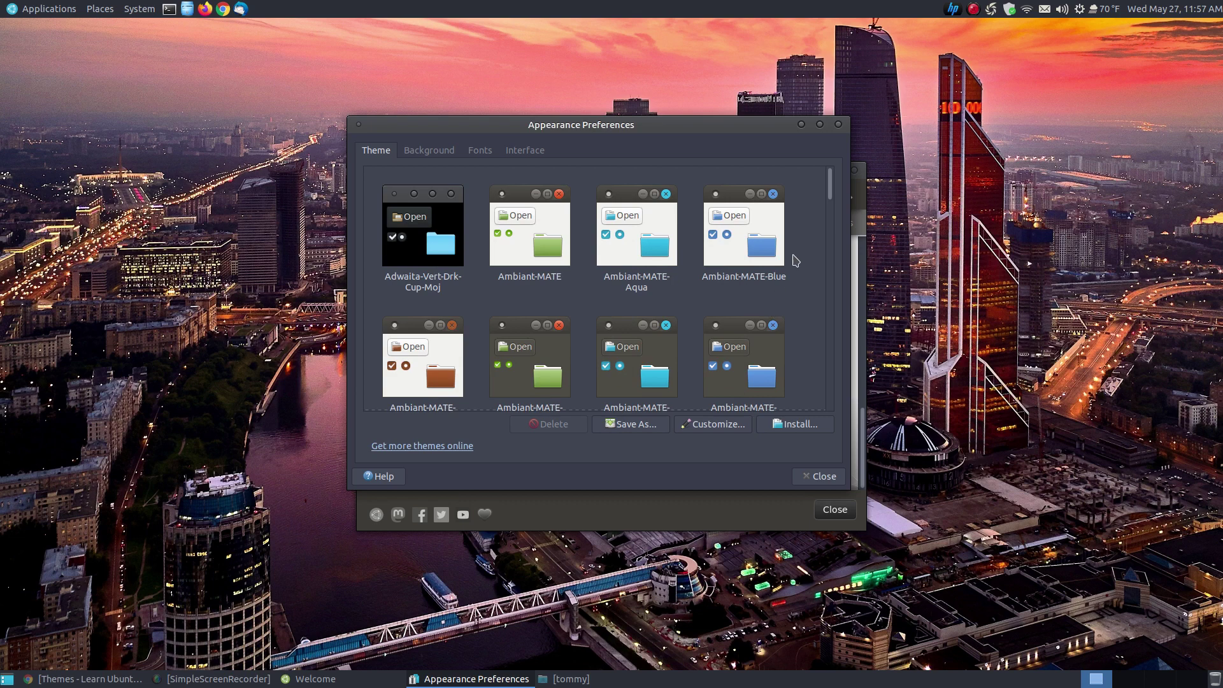
Locate the saved Test theme in the theme list, and close the Appearance Preferences and Welcome windows
drag(829, 184, 810, 390)
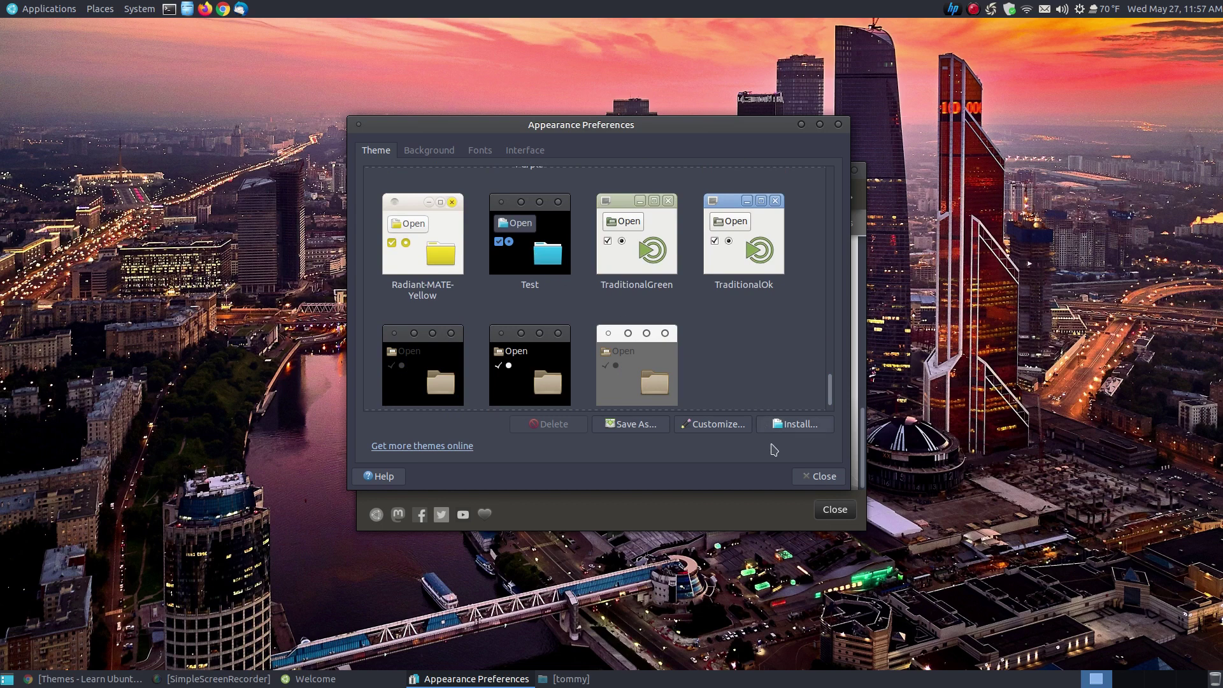
click(807, 482)
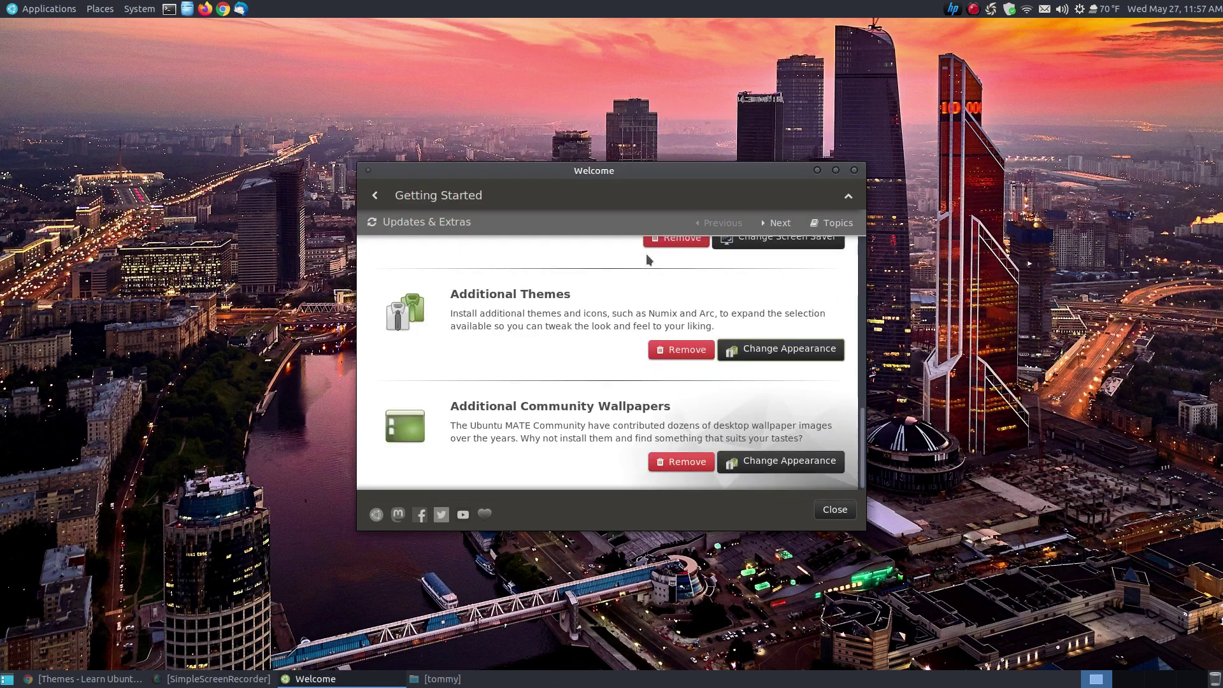
click(856, 172)
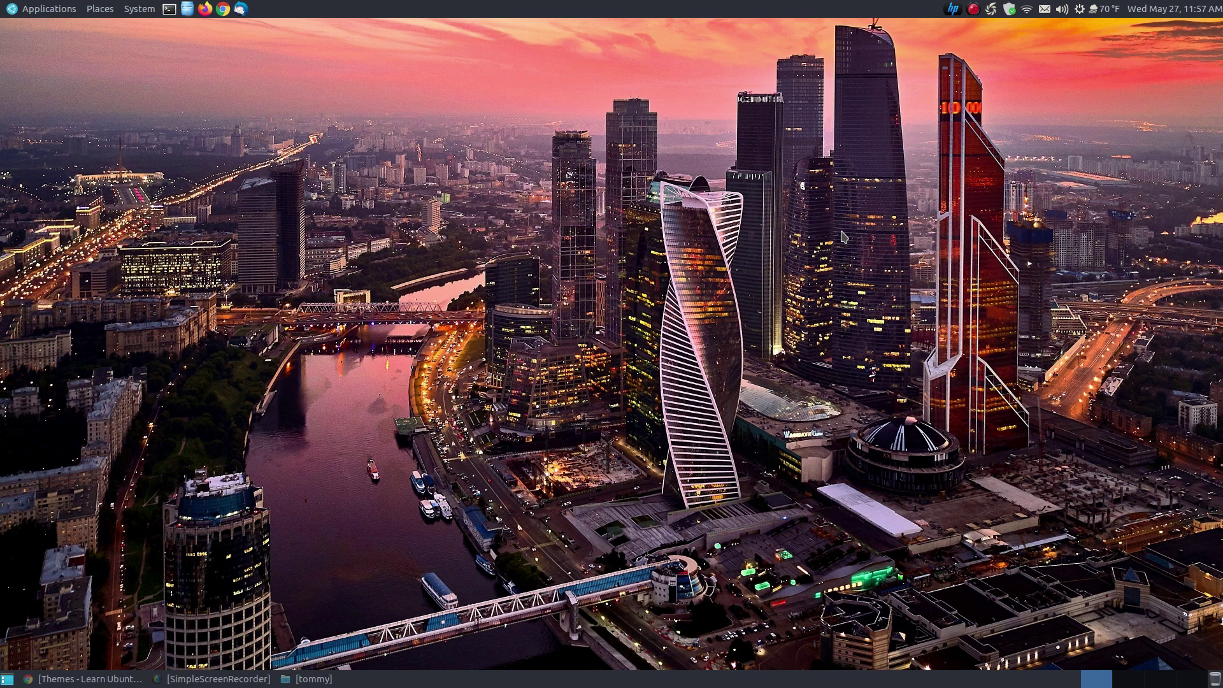
Switch to the Learn Ubuntu MATE themes page in Chrome and review its section on getting more themes online
click(69, 679)
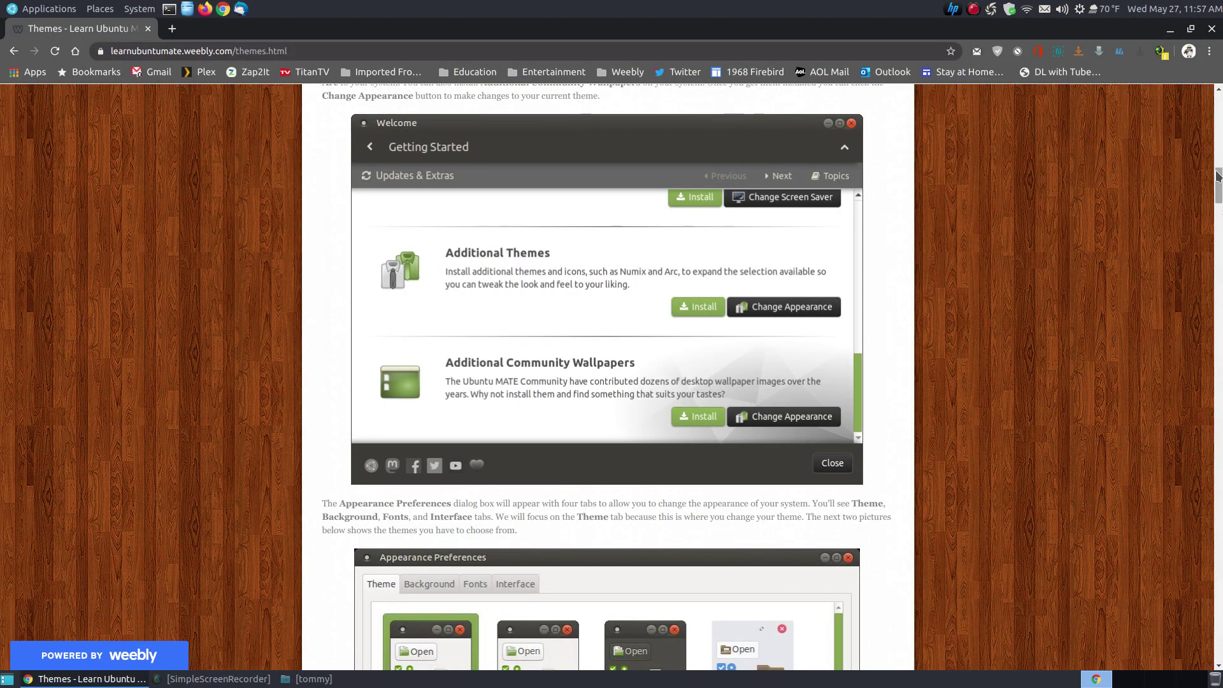
drag(1218, 176, 1211, 619)
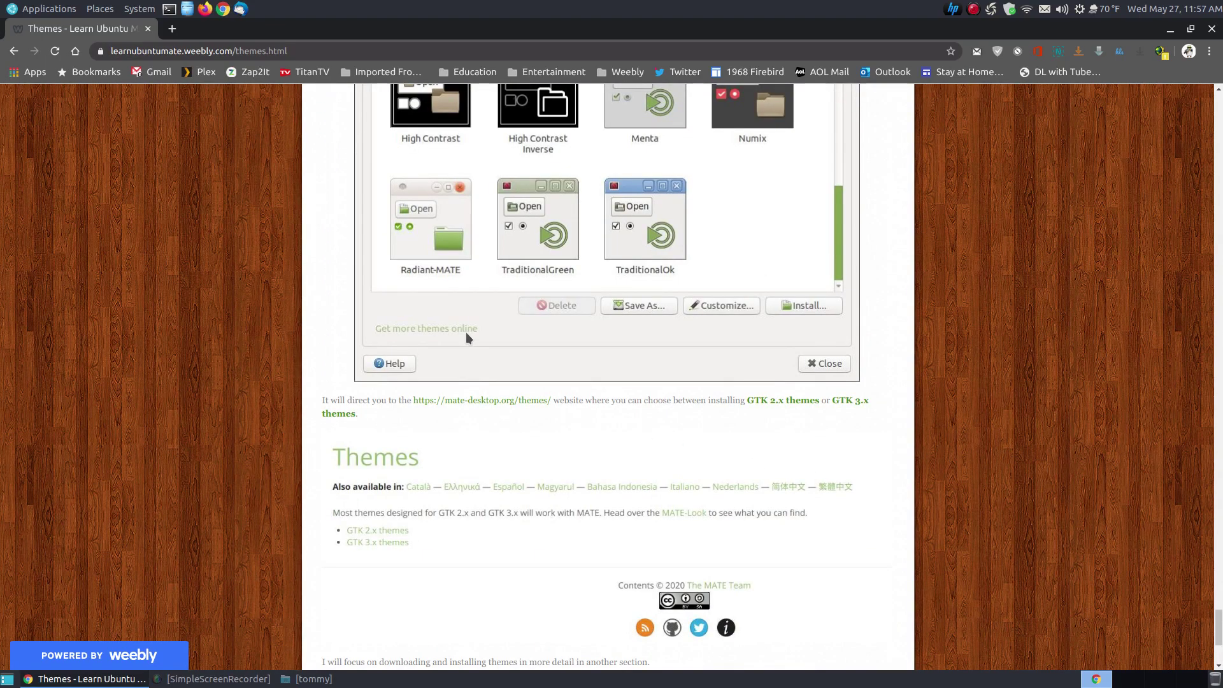
scroll(467, 337, up, 3)
scroll(465, 332, down, 1)
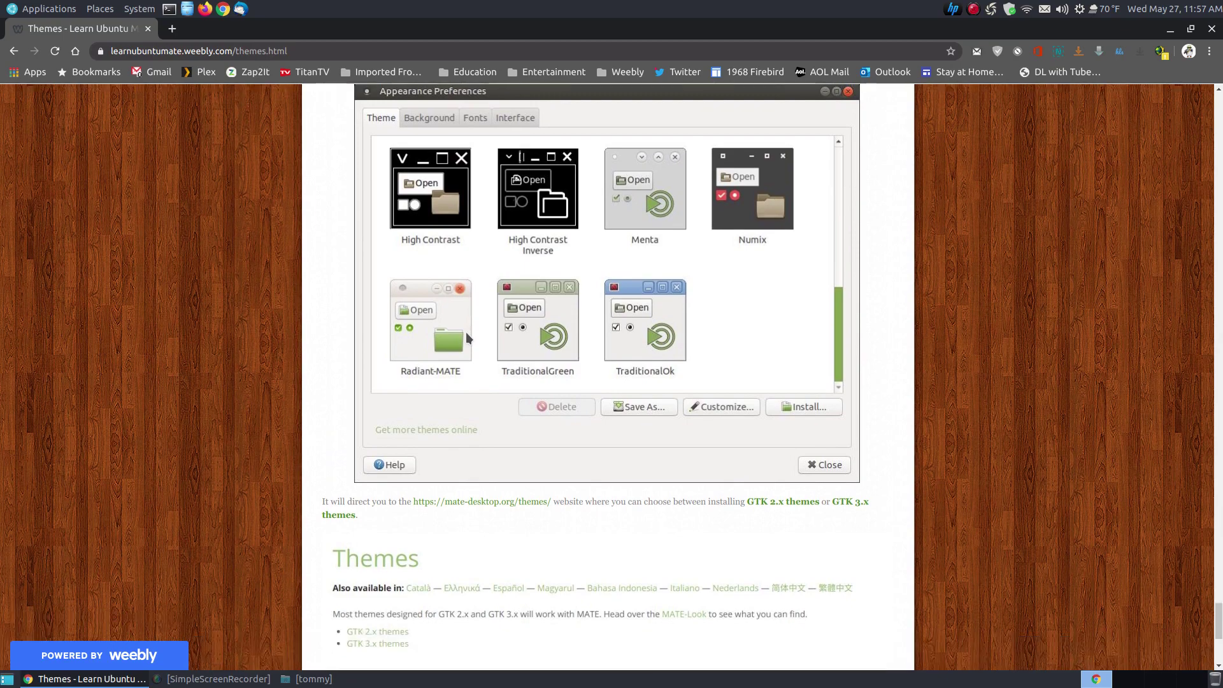
scroll(485, 184, up, 1)
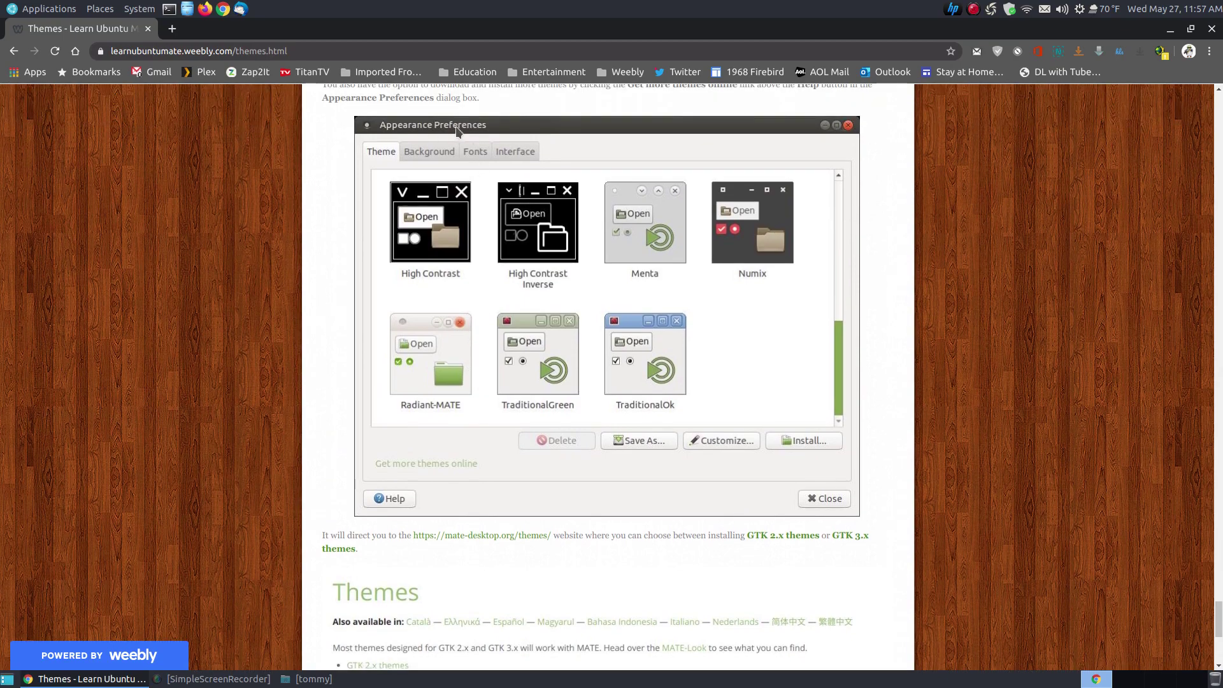
Follow the tutorial's link to the mate-desktop.org themes page and open the GTK 2.x themes category there
scroll(616, 333, down, 2)
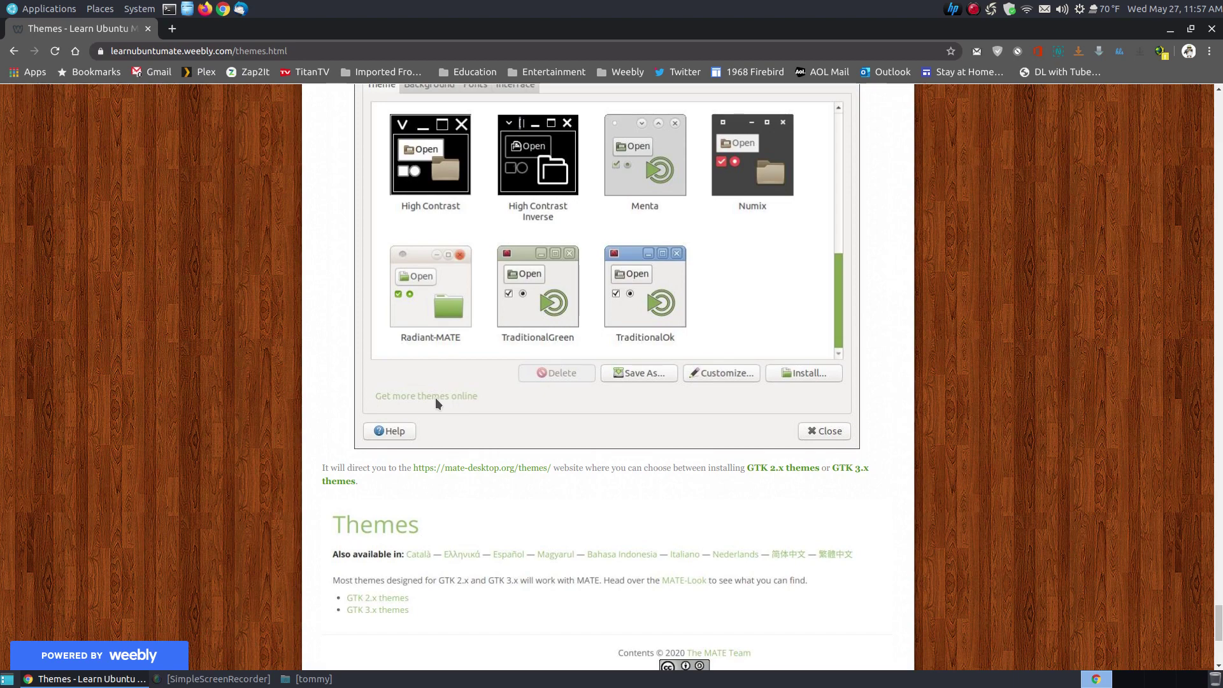
scroll(561, 415, down, 2)
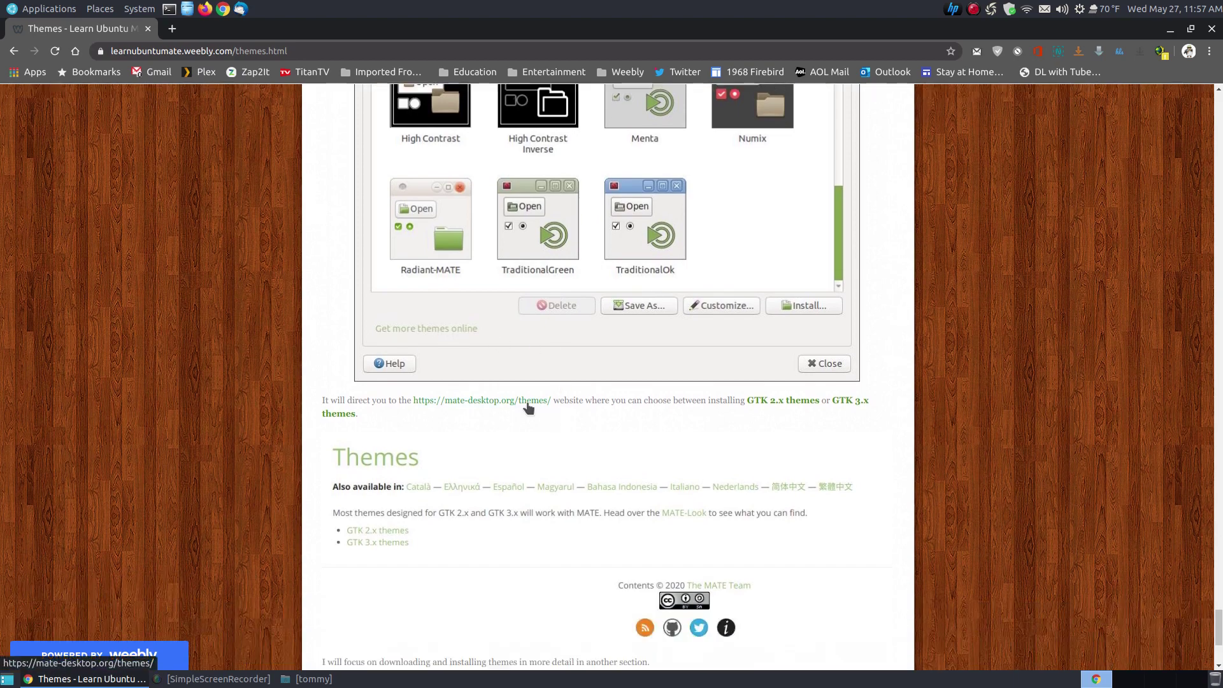
click(528, 404)
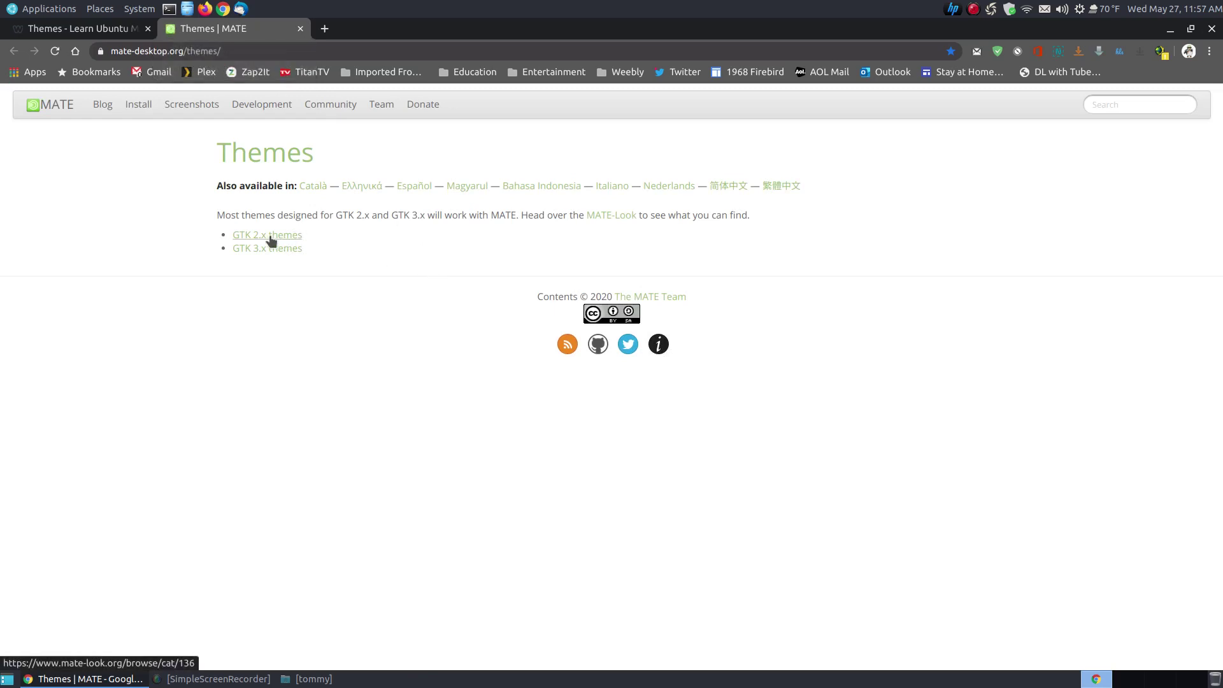
click(263, 234)
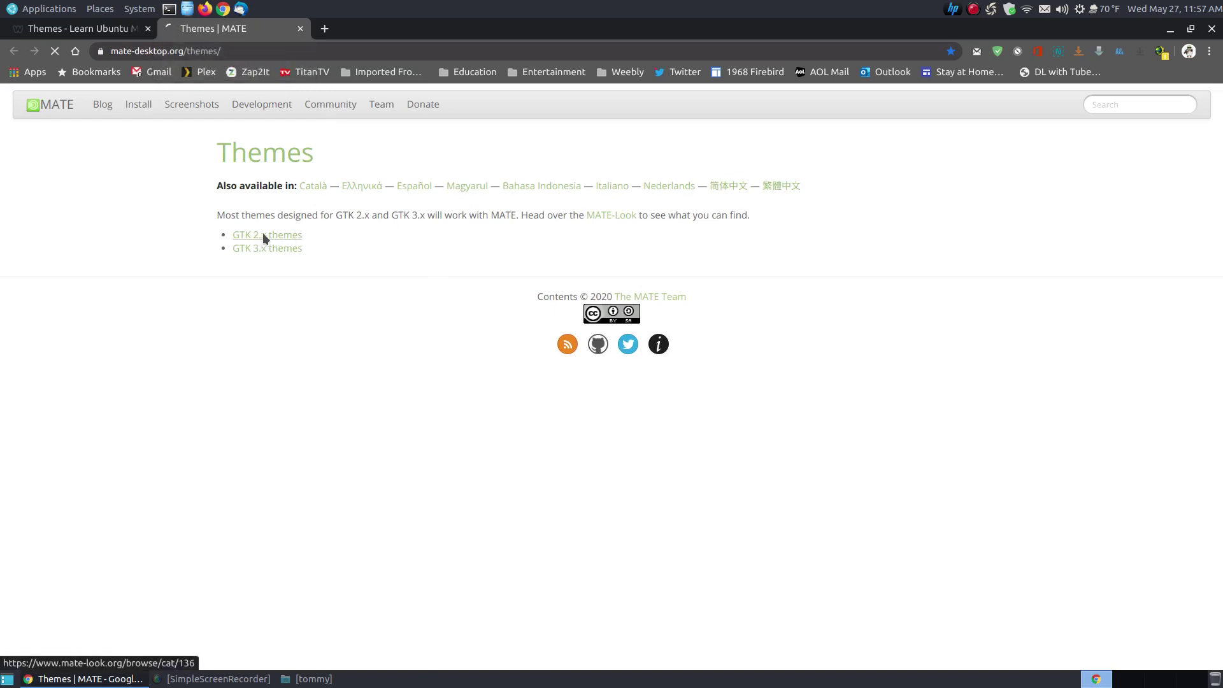